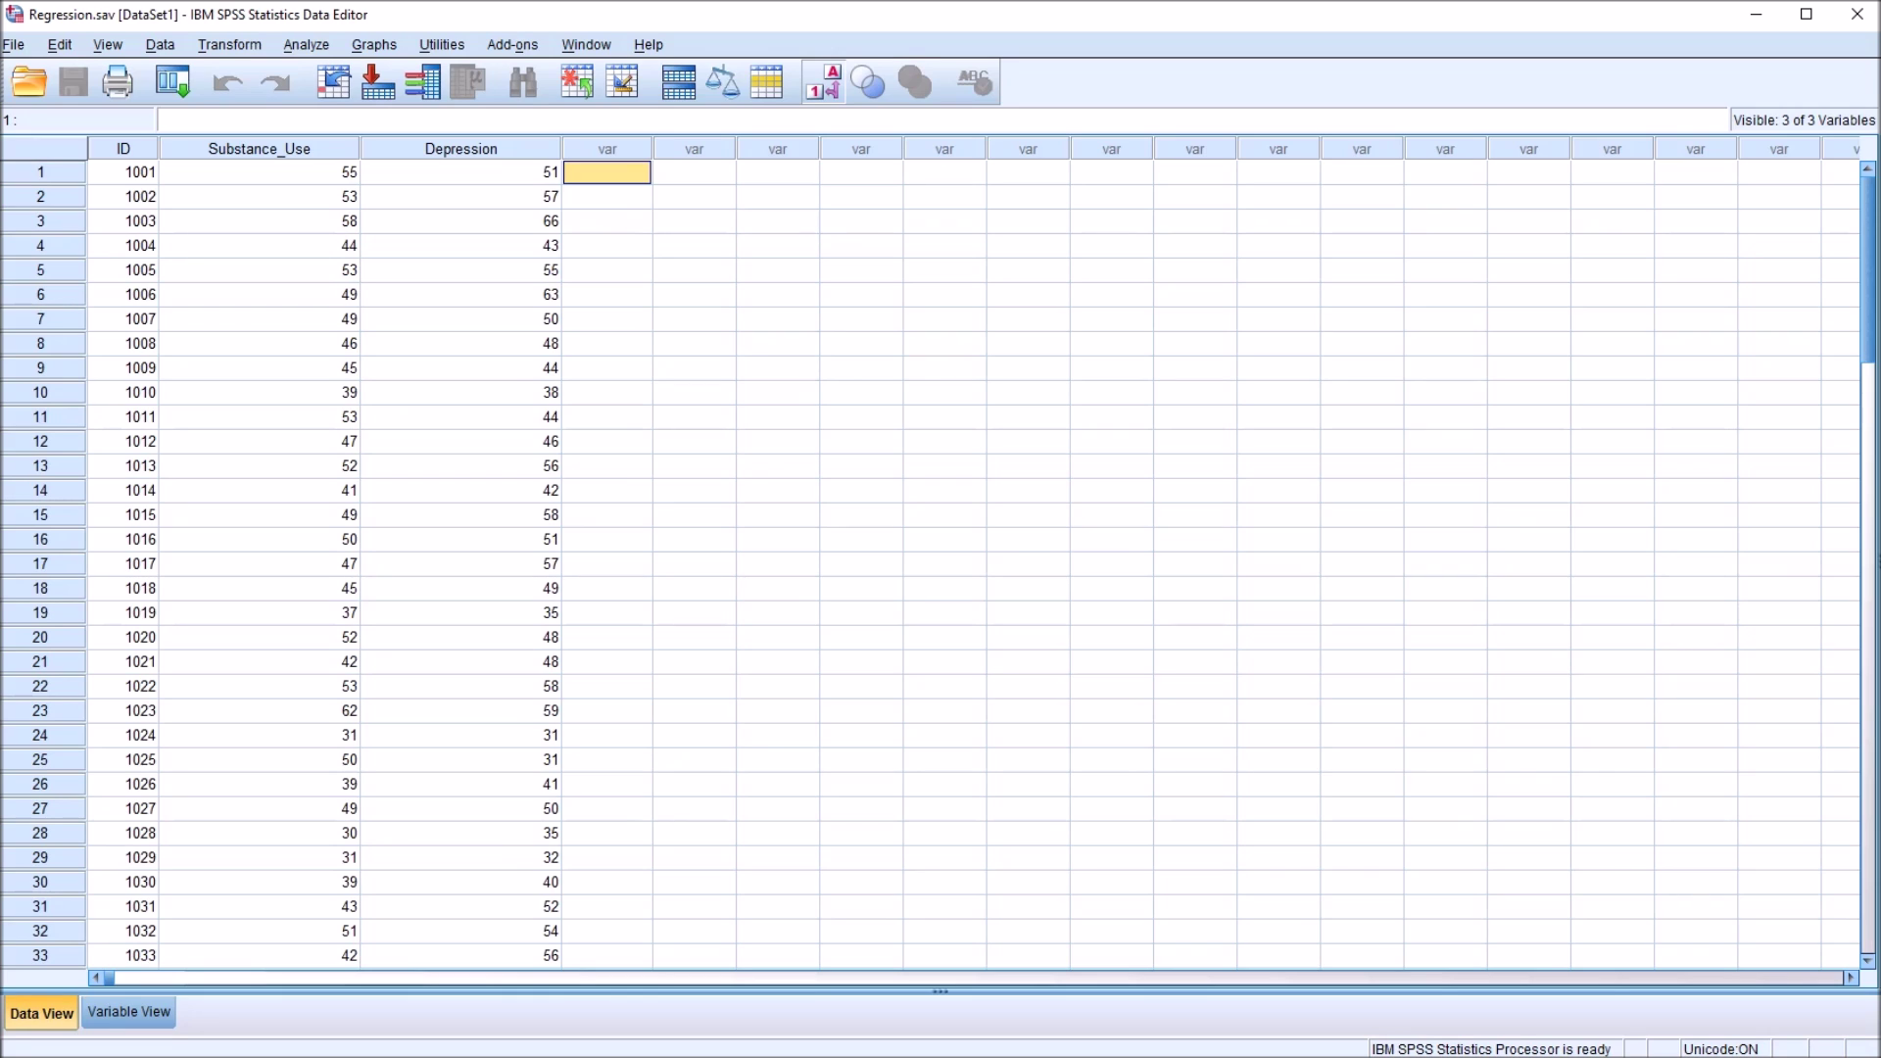
- Examine the ID, Substance_Use and Depression columns and their first-row scores in the Regression.sav dataset
left_click(124, 149)
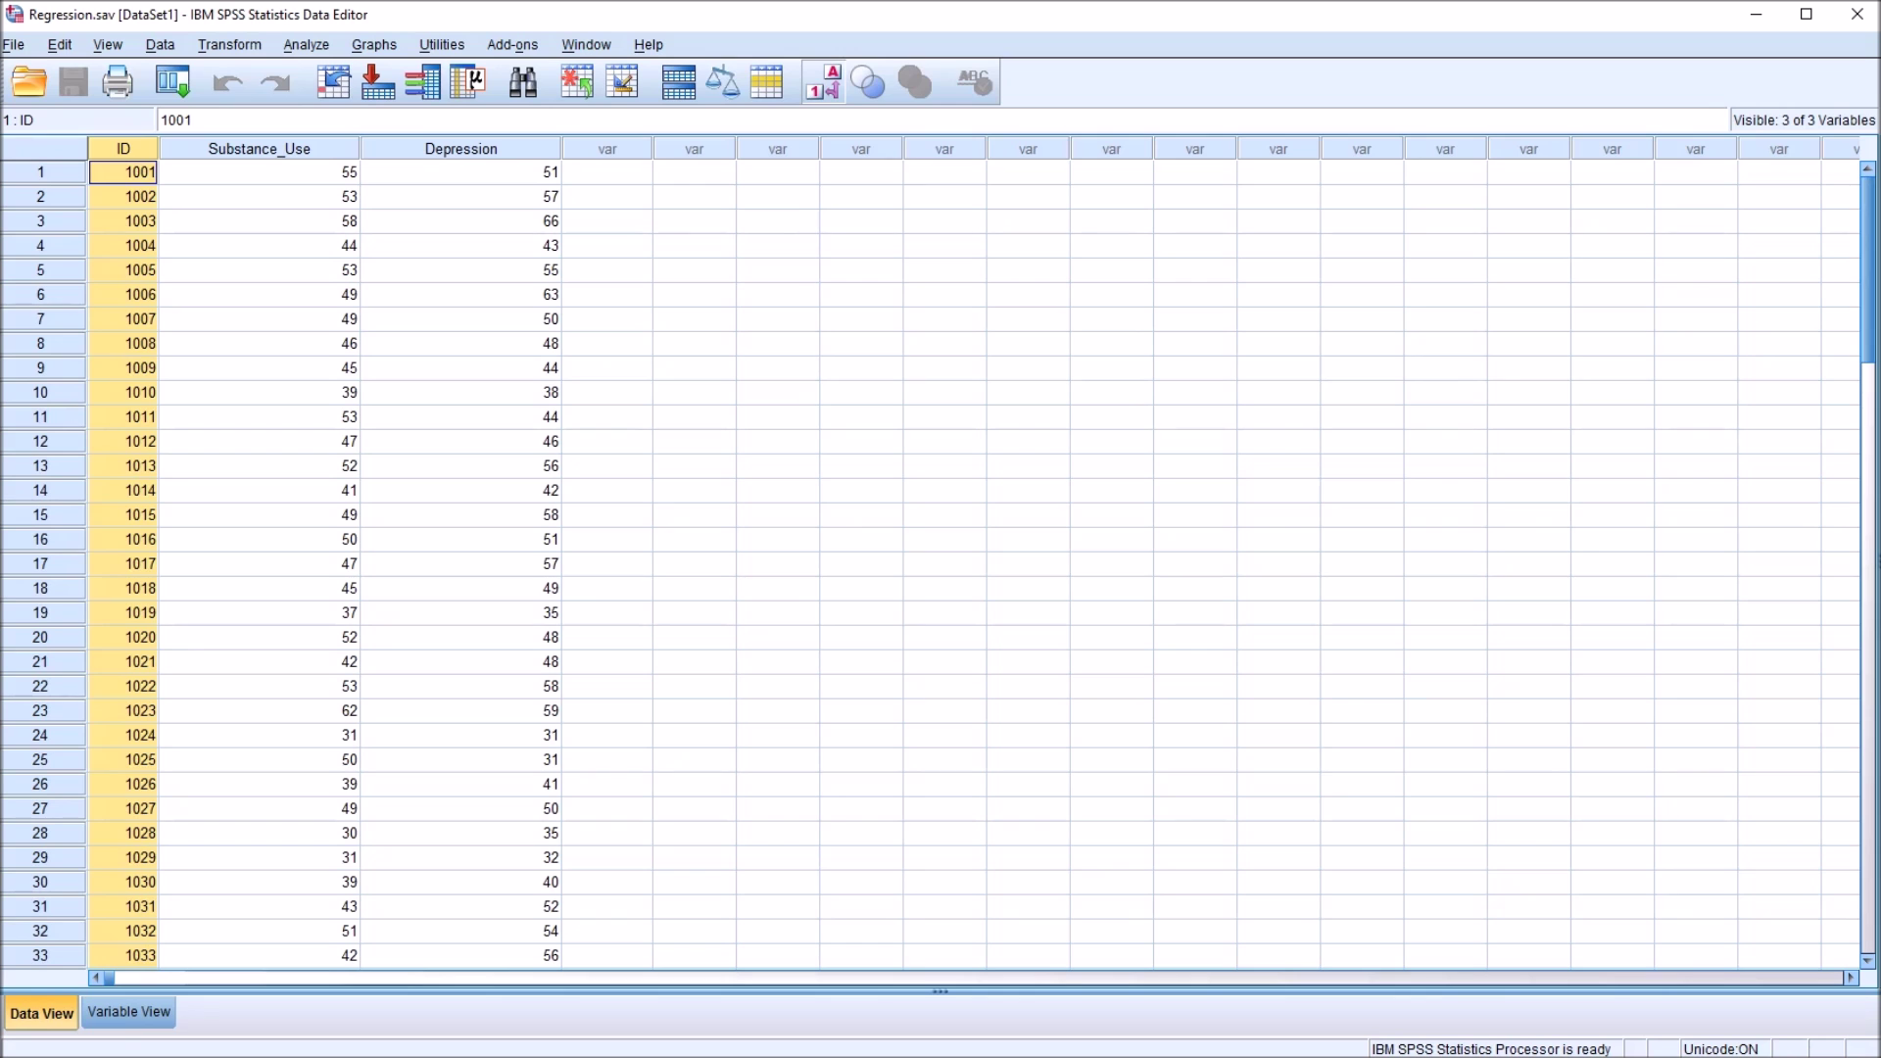
mouse_move(1868, 270)
left_mouse_down()
mouse_move(1868, 674)
mouse_move(1868, 266)
left_mouse_up()
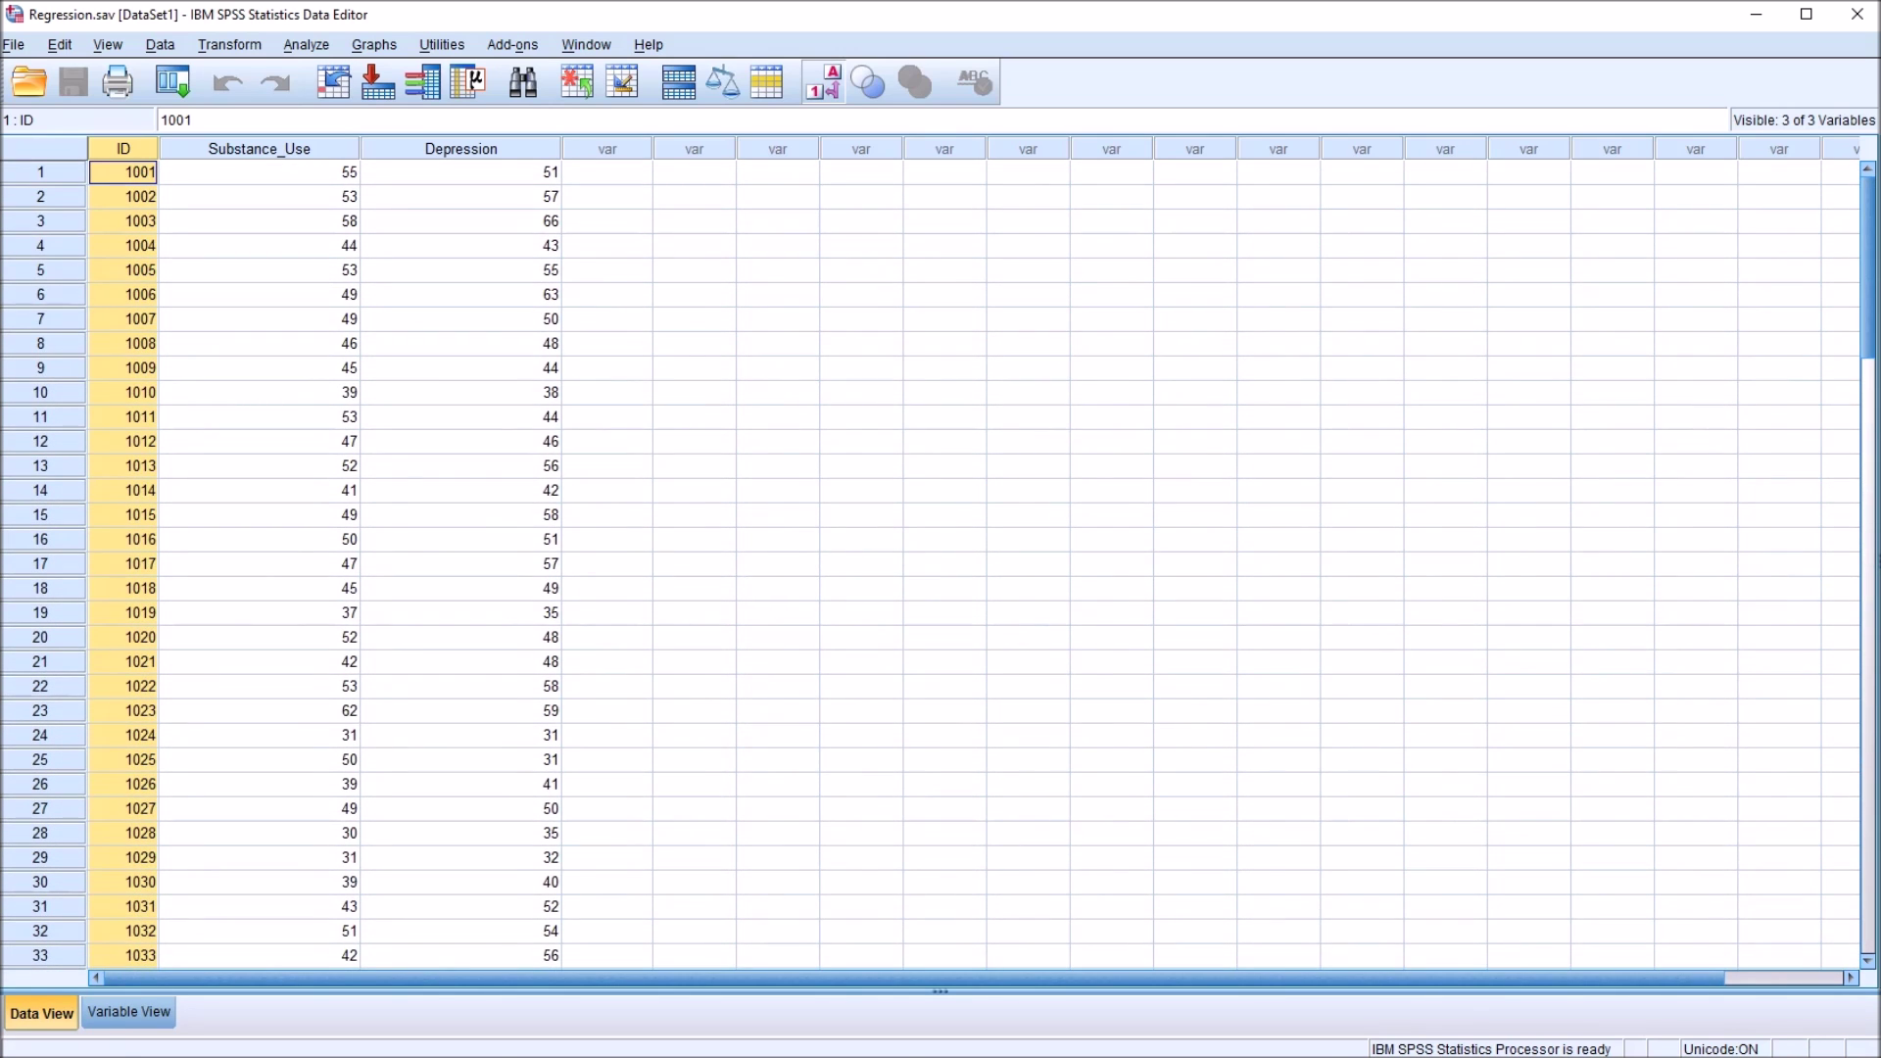
left_click(259, 172)
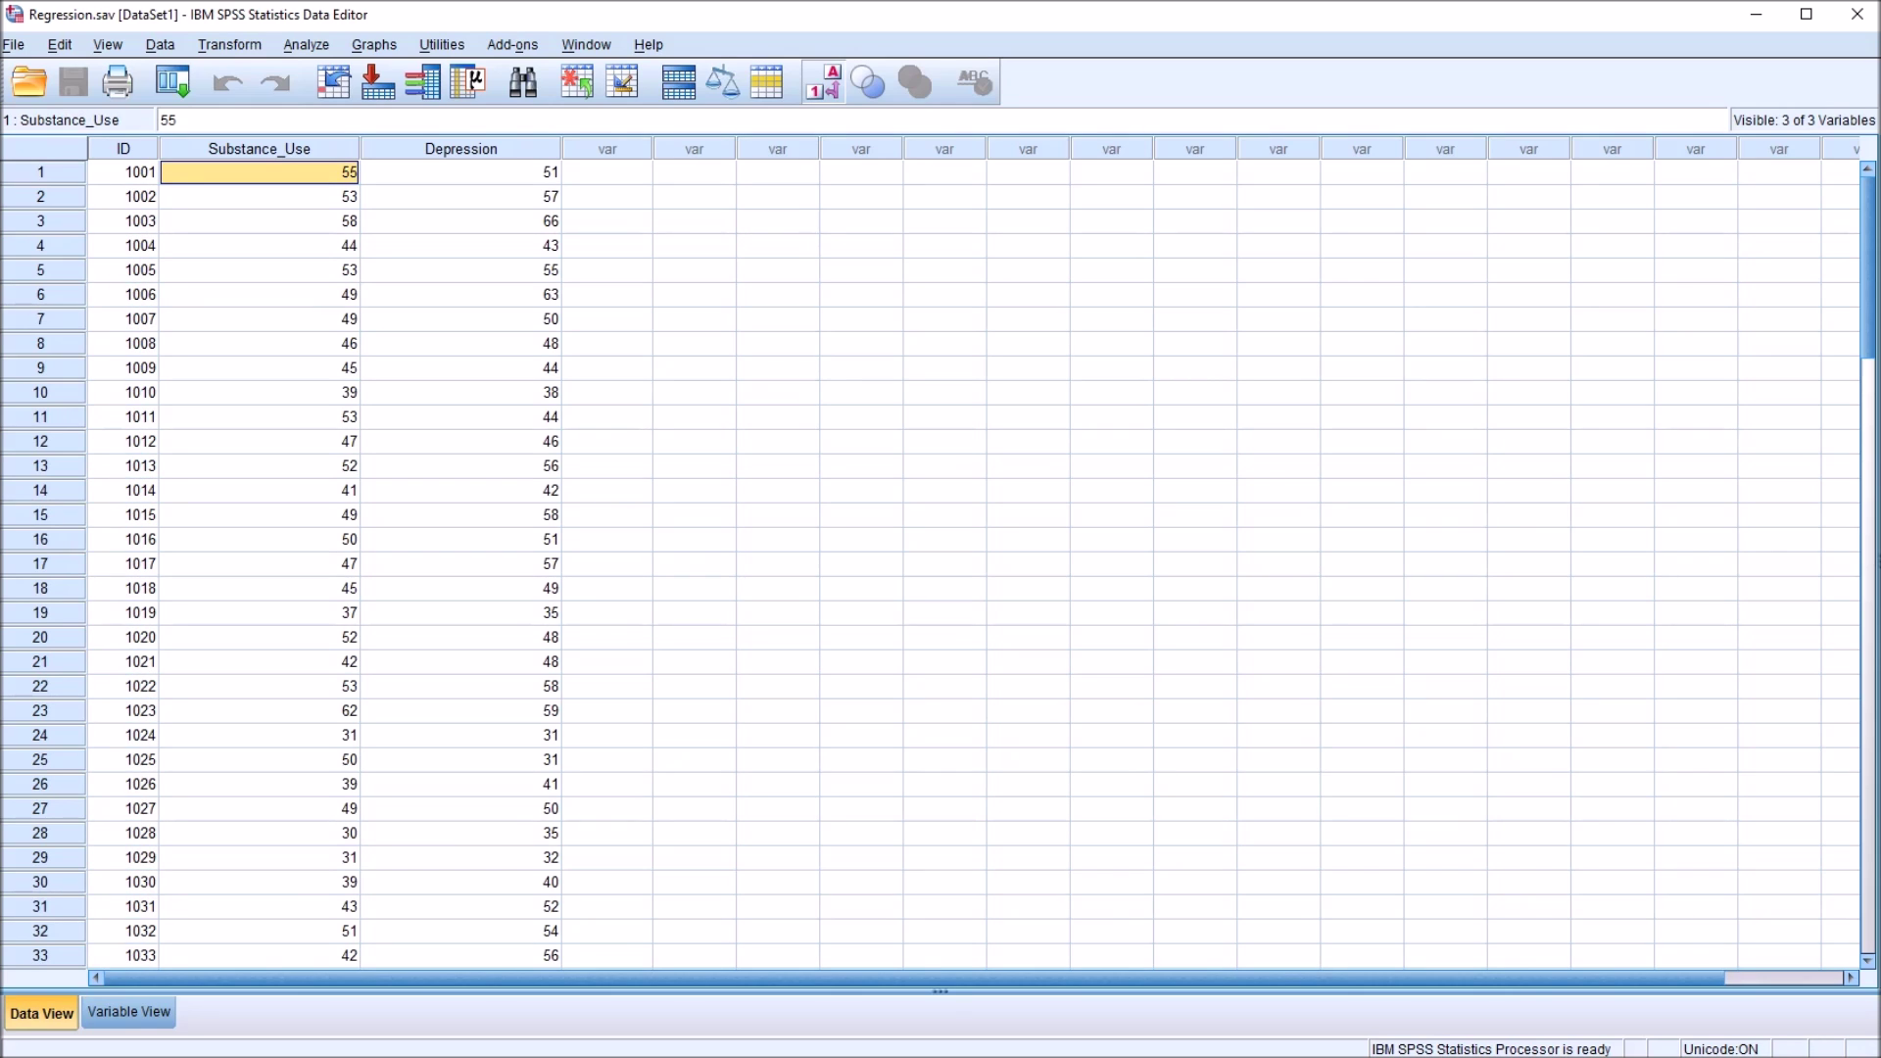
left_click(259, 149)
left_click(460, 149)
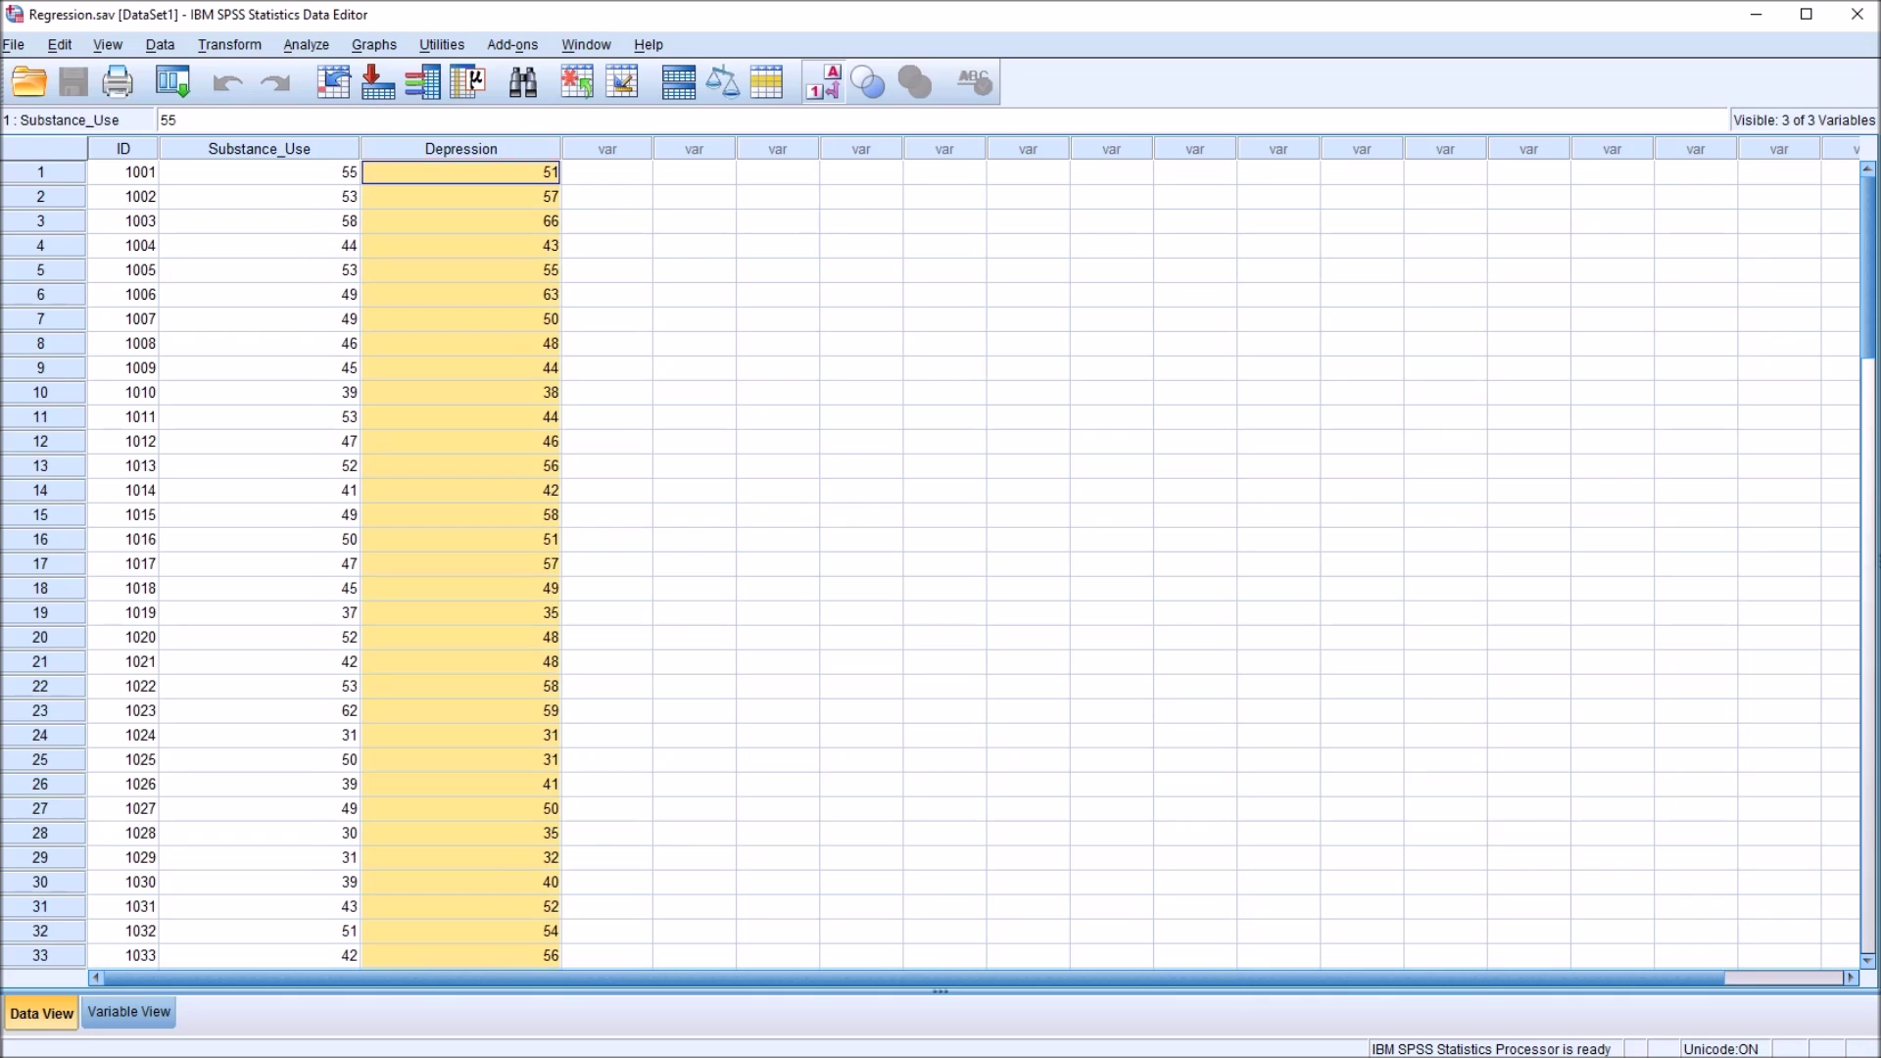
left_click(259, 172)
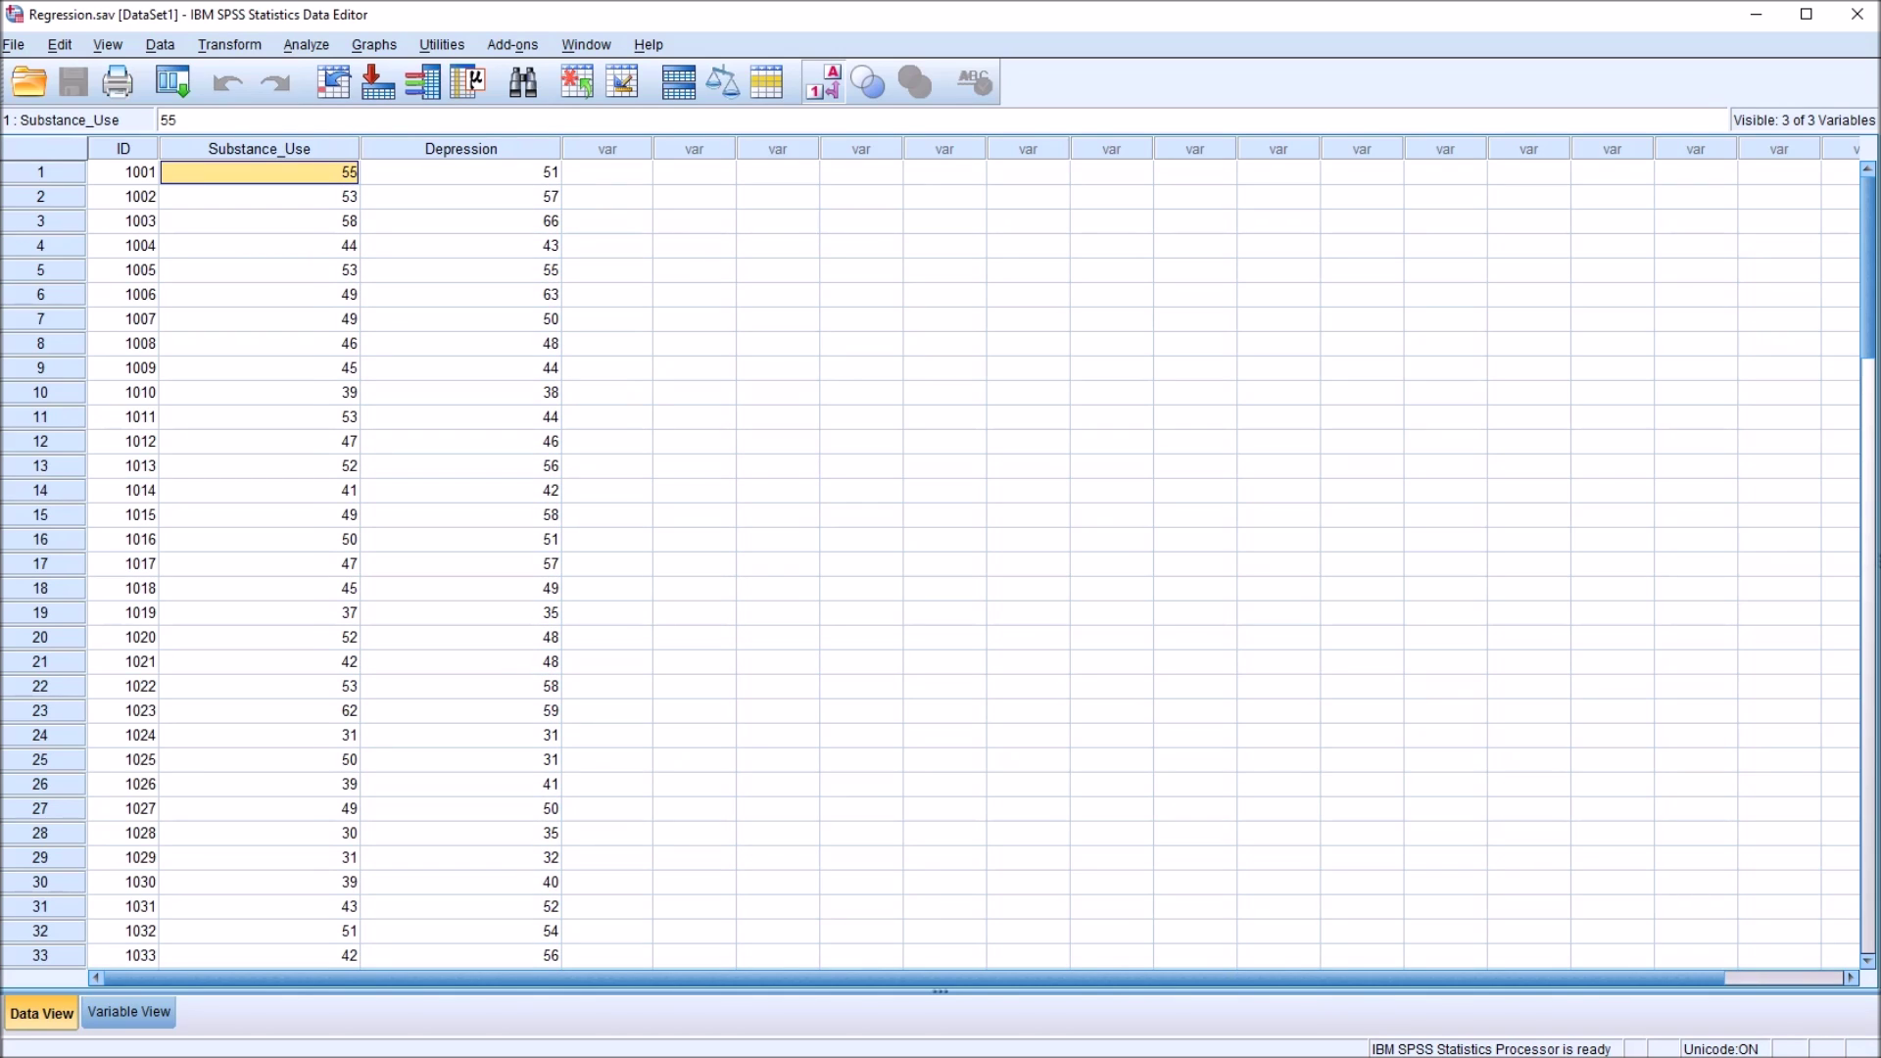
left_click(259, 149)
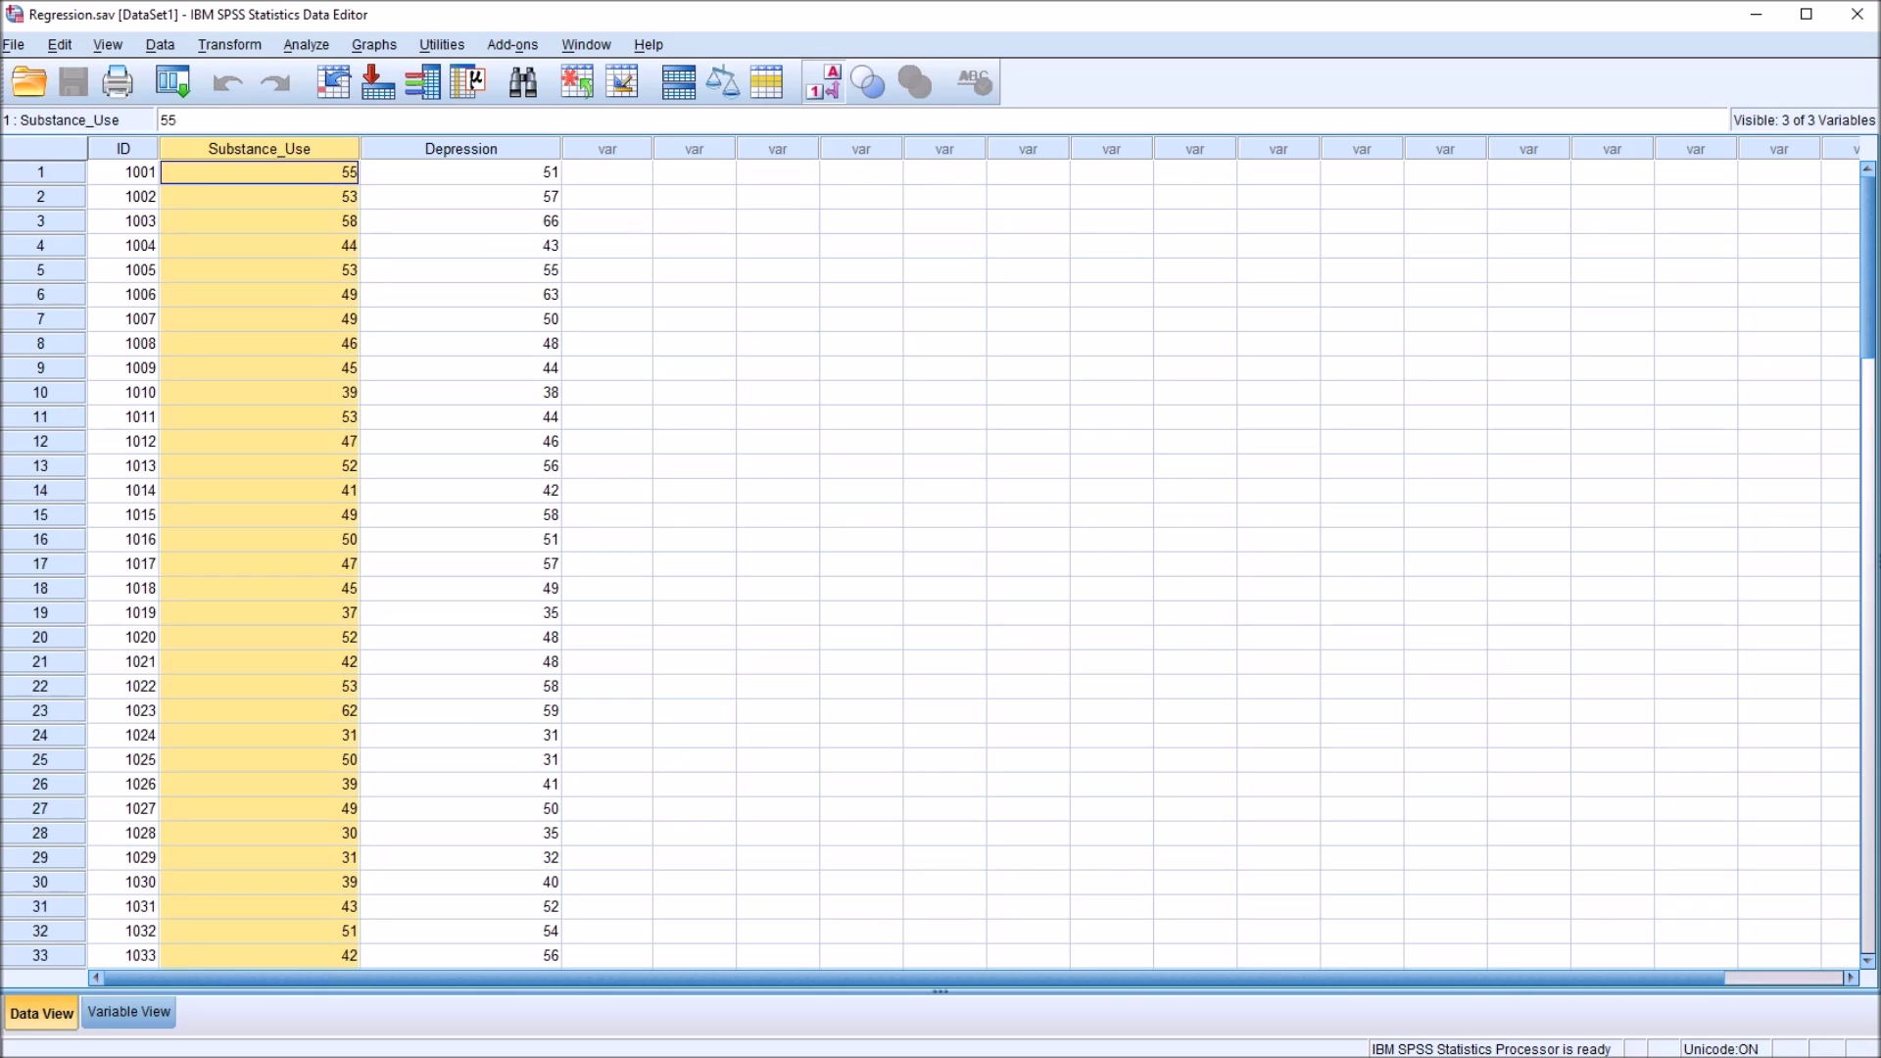
left_click(259, 172)
left_click(460, 173)
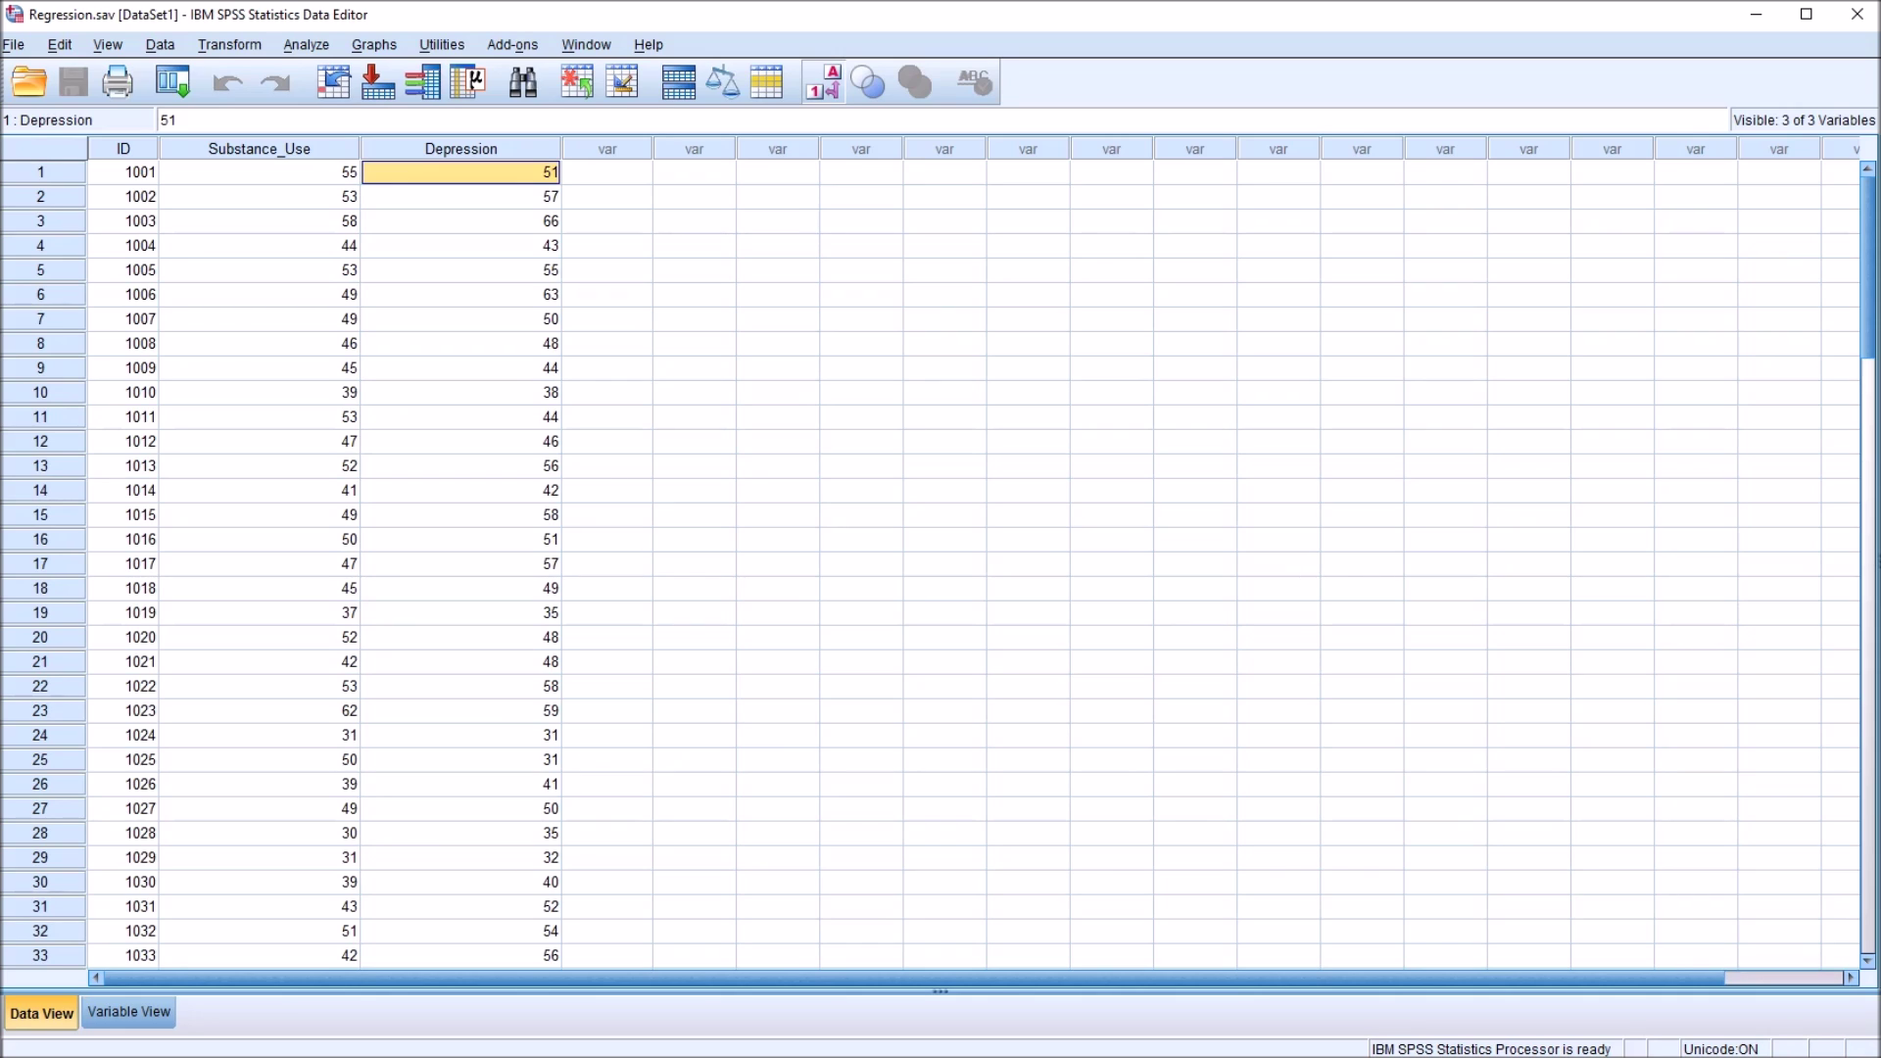
left_click(260, 149)
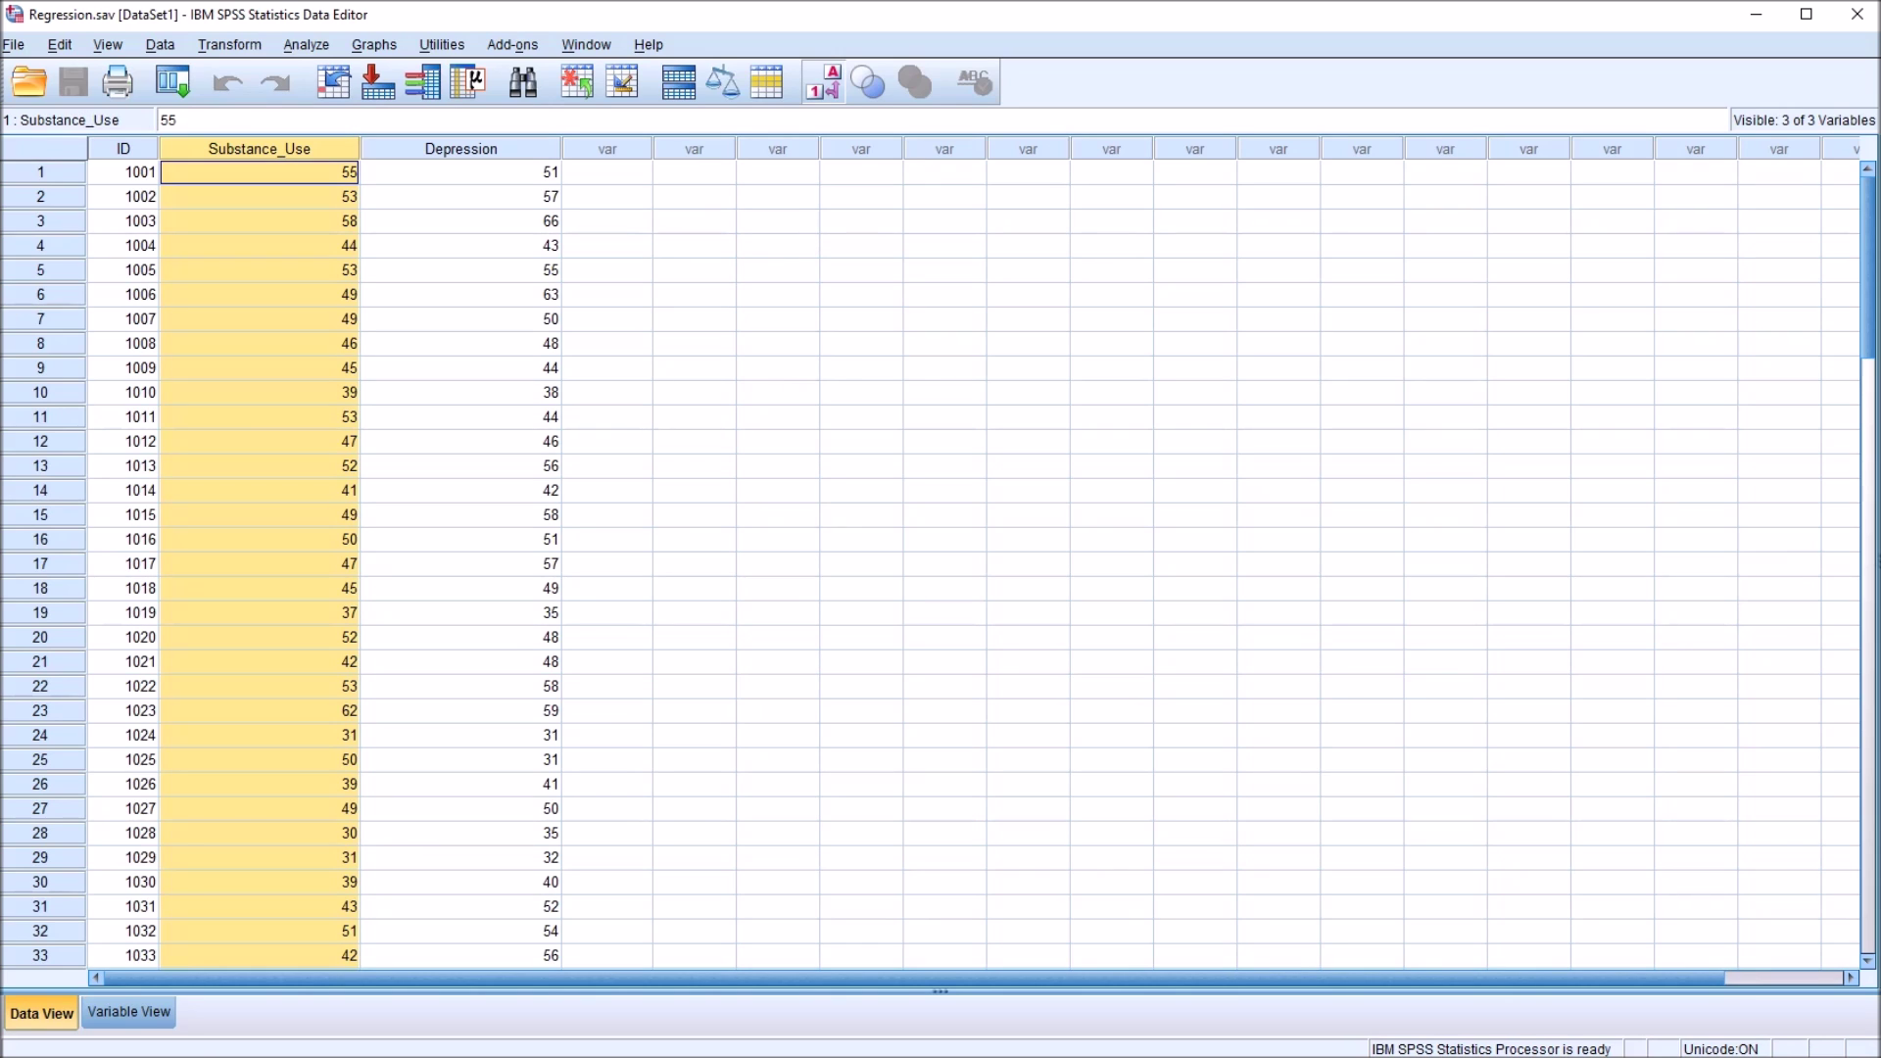
left_click(460, 173)
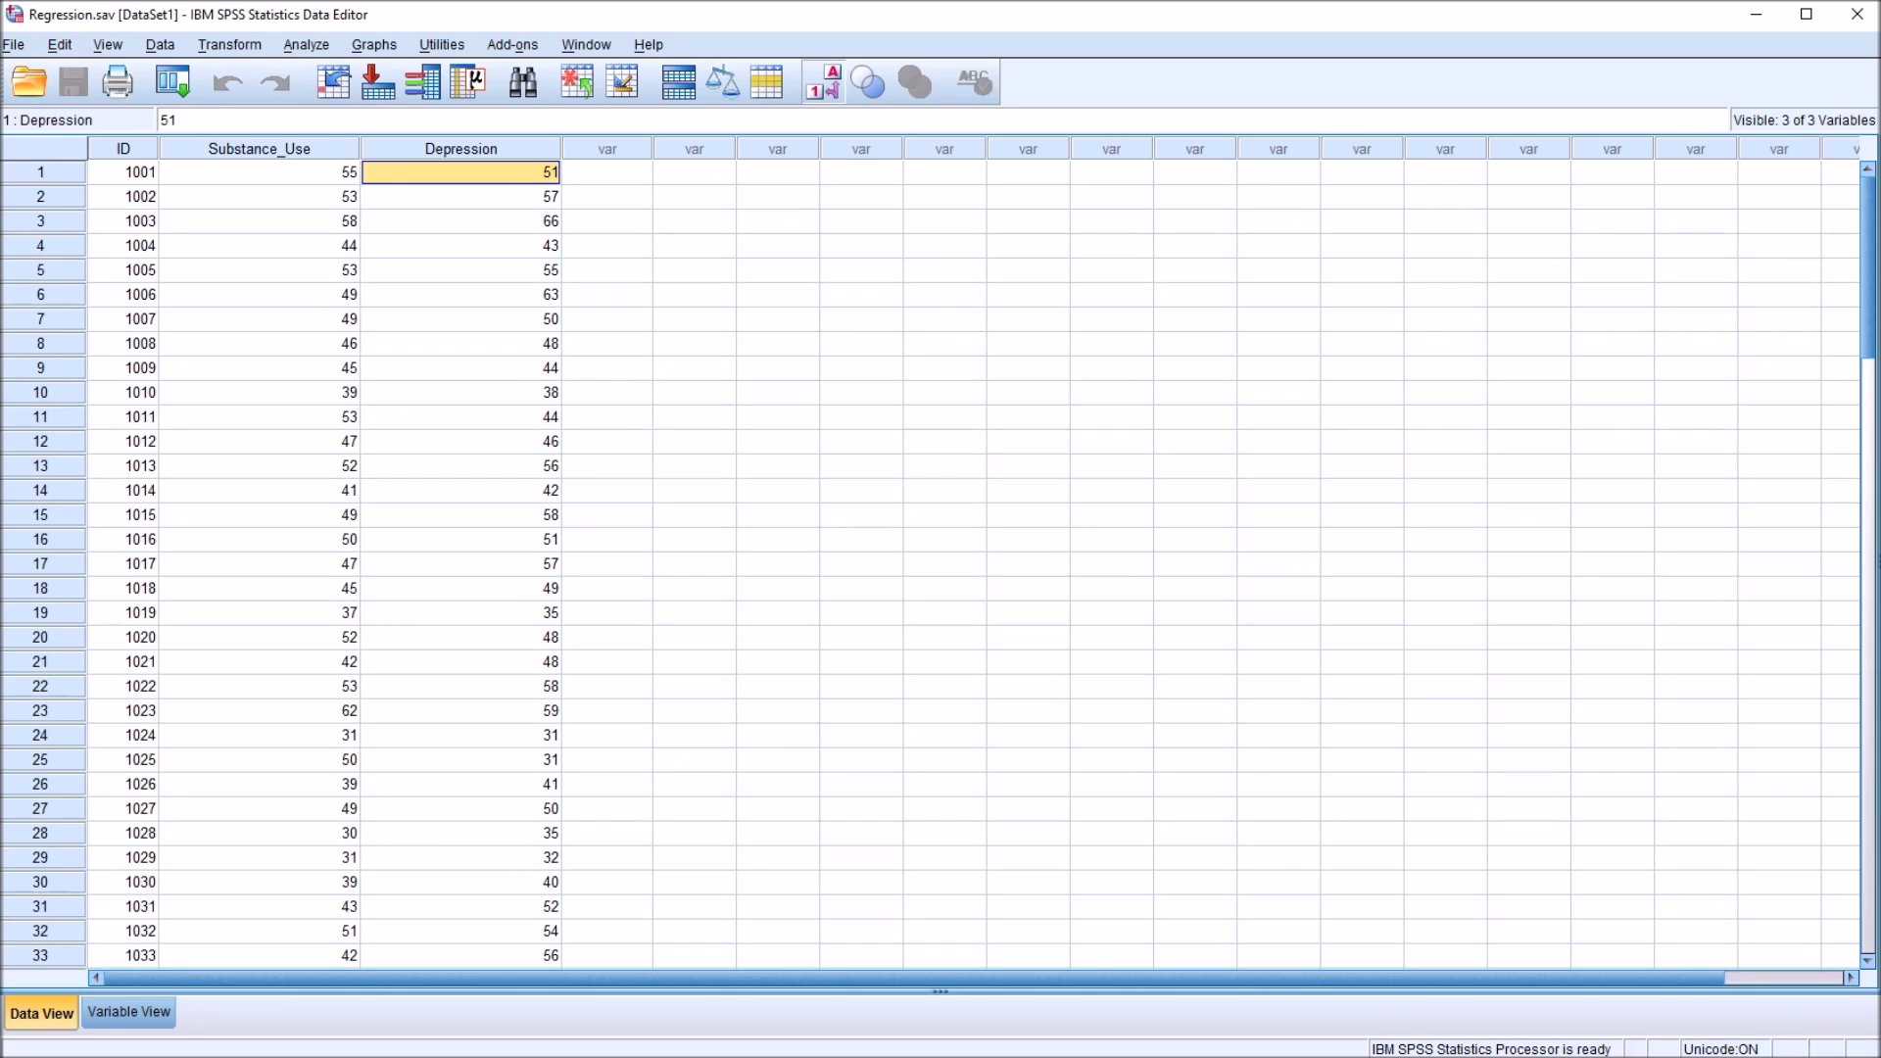
left_click(608, 173)
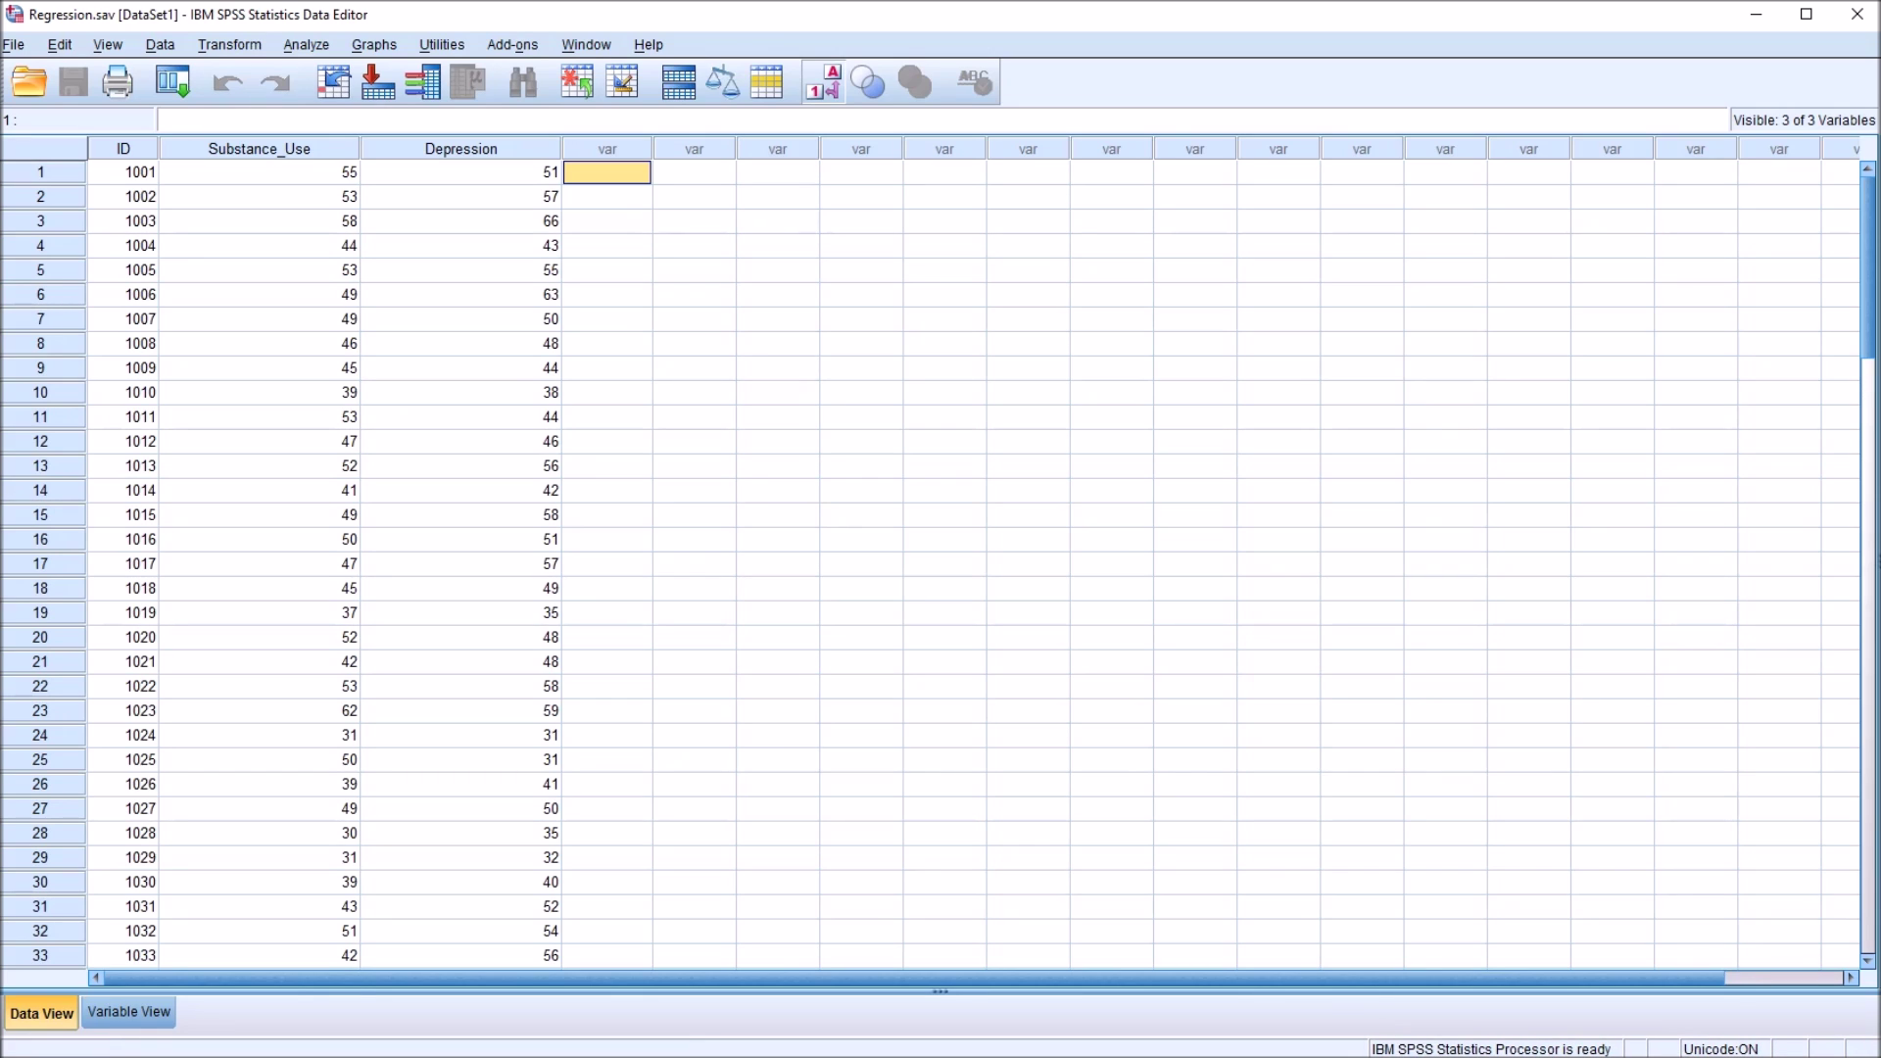
left_click(259, 149)
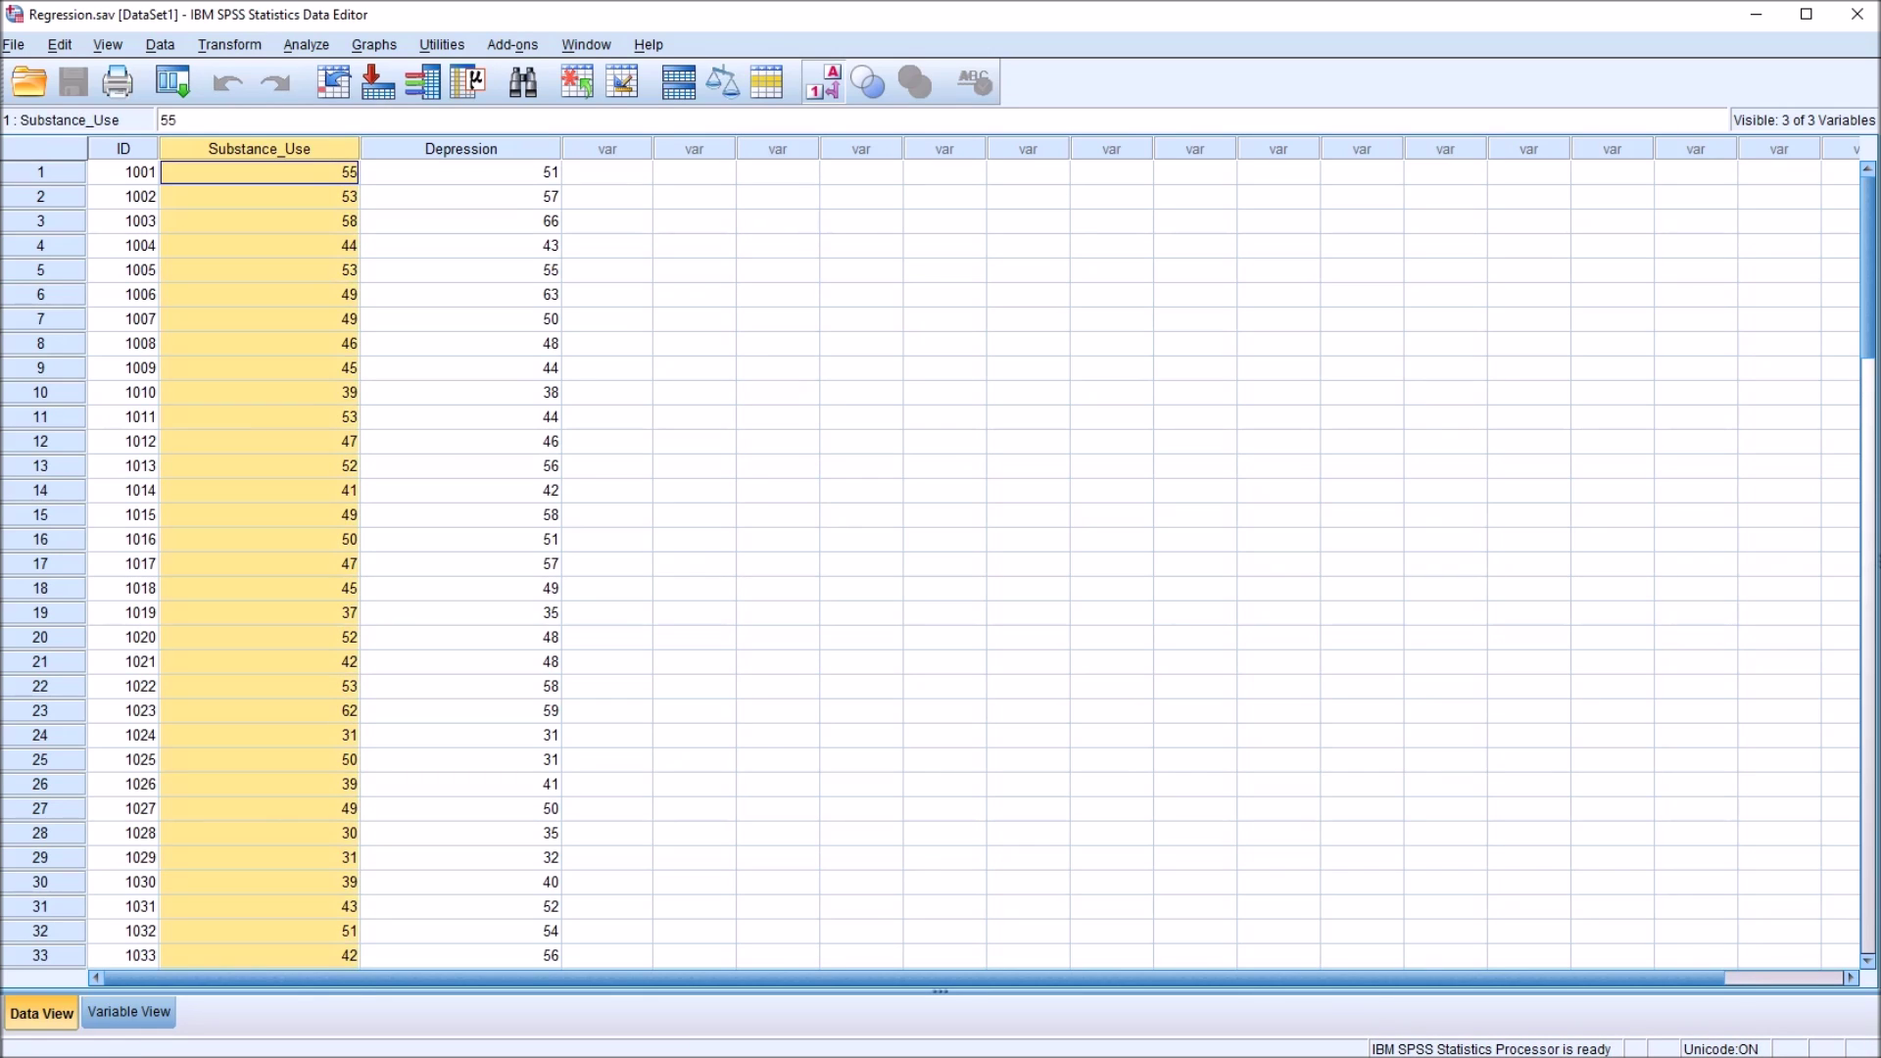
left_click(460, 149)
left_click(607, 172)
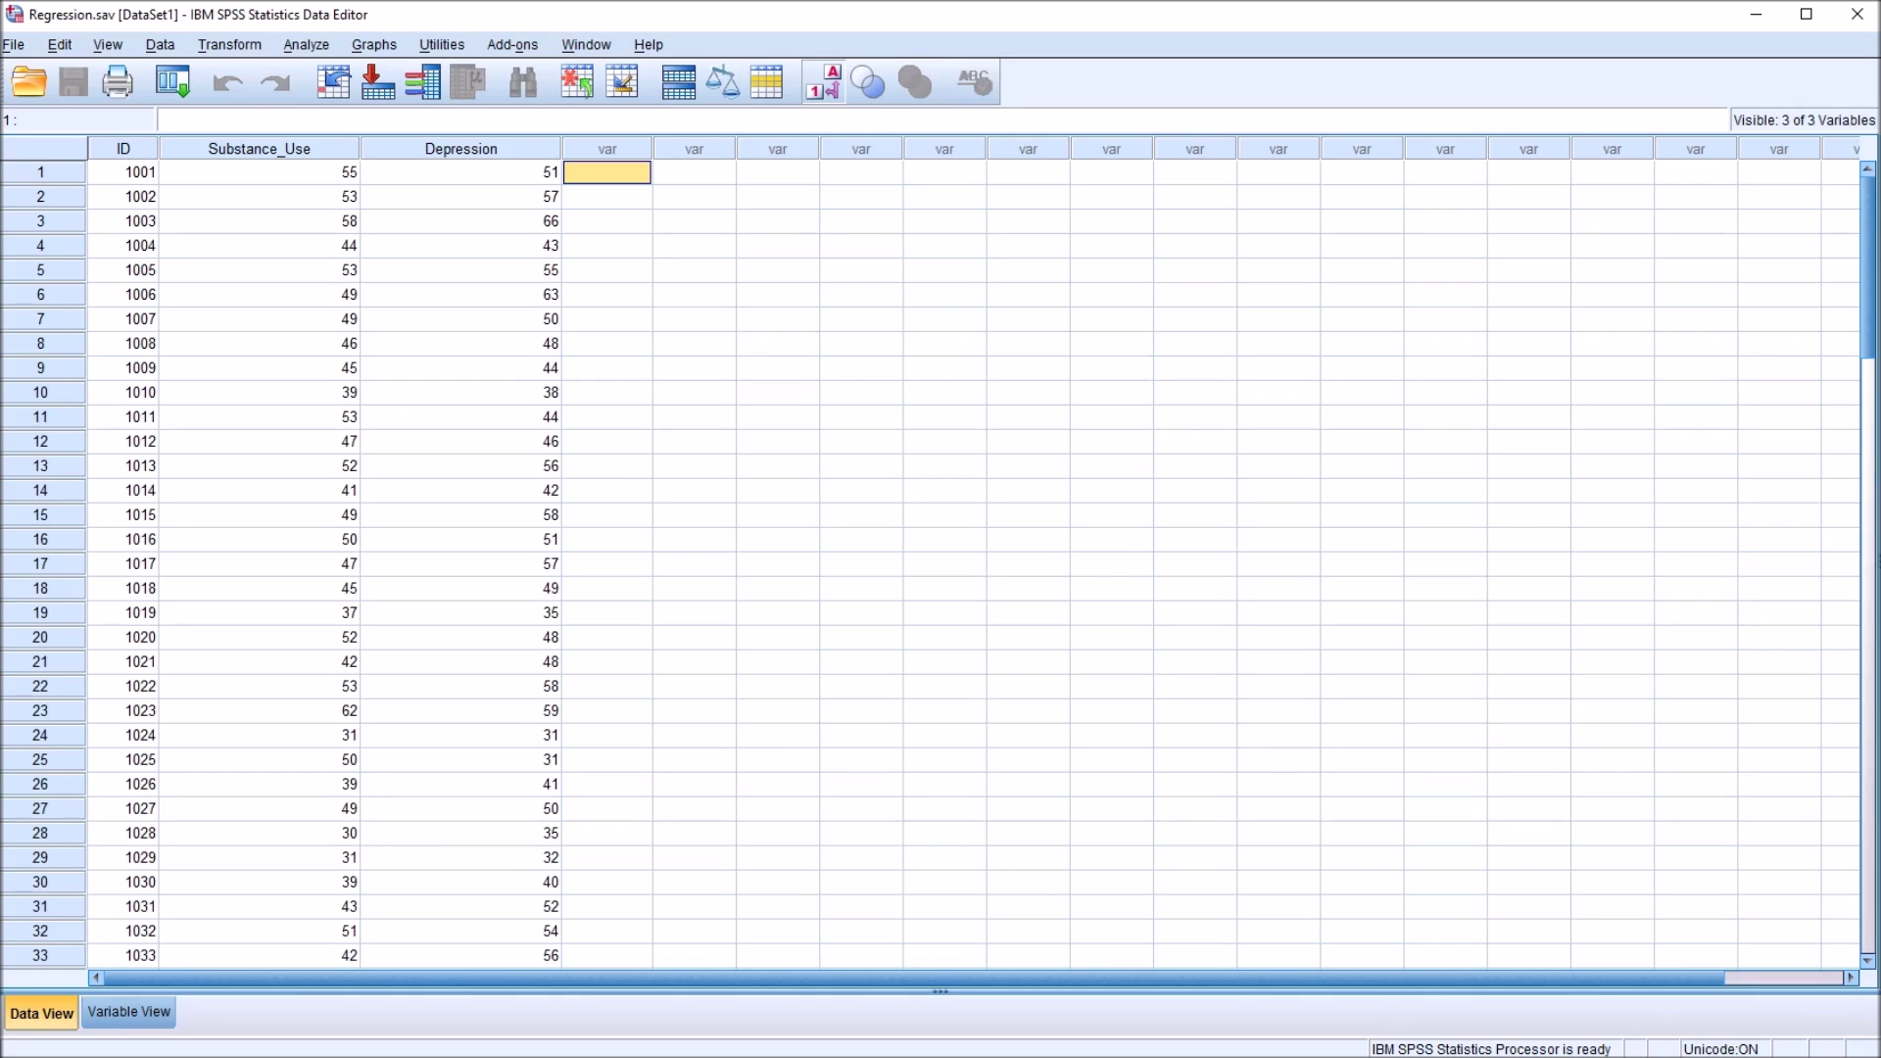
left_click(259, 149)
left_click(461, 149)
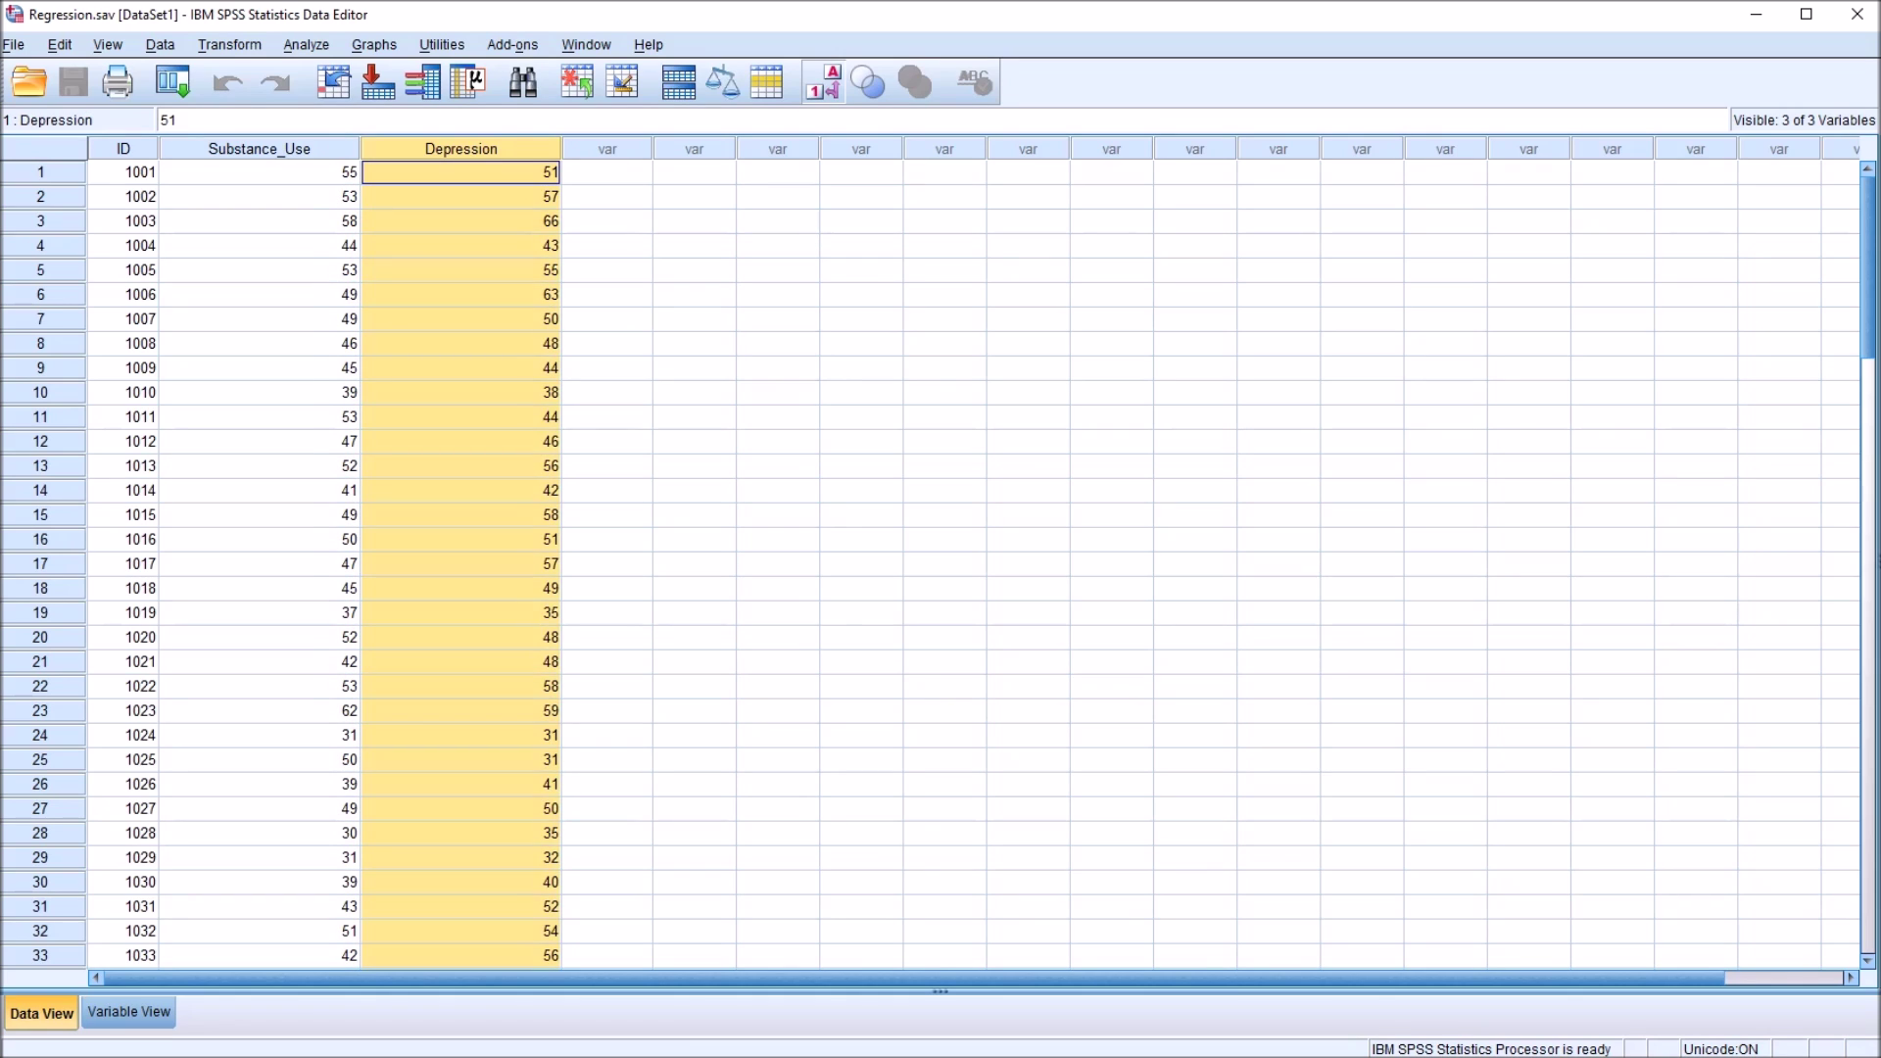
left_click(461, 172)
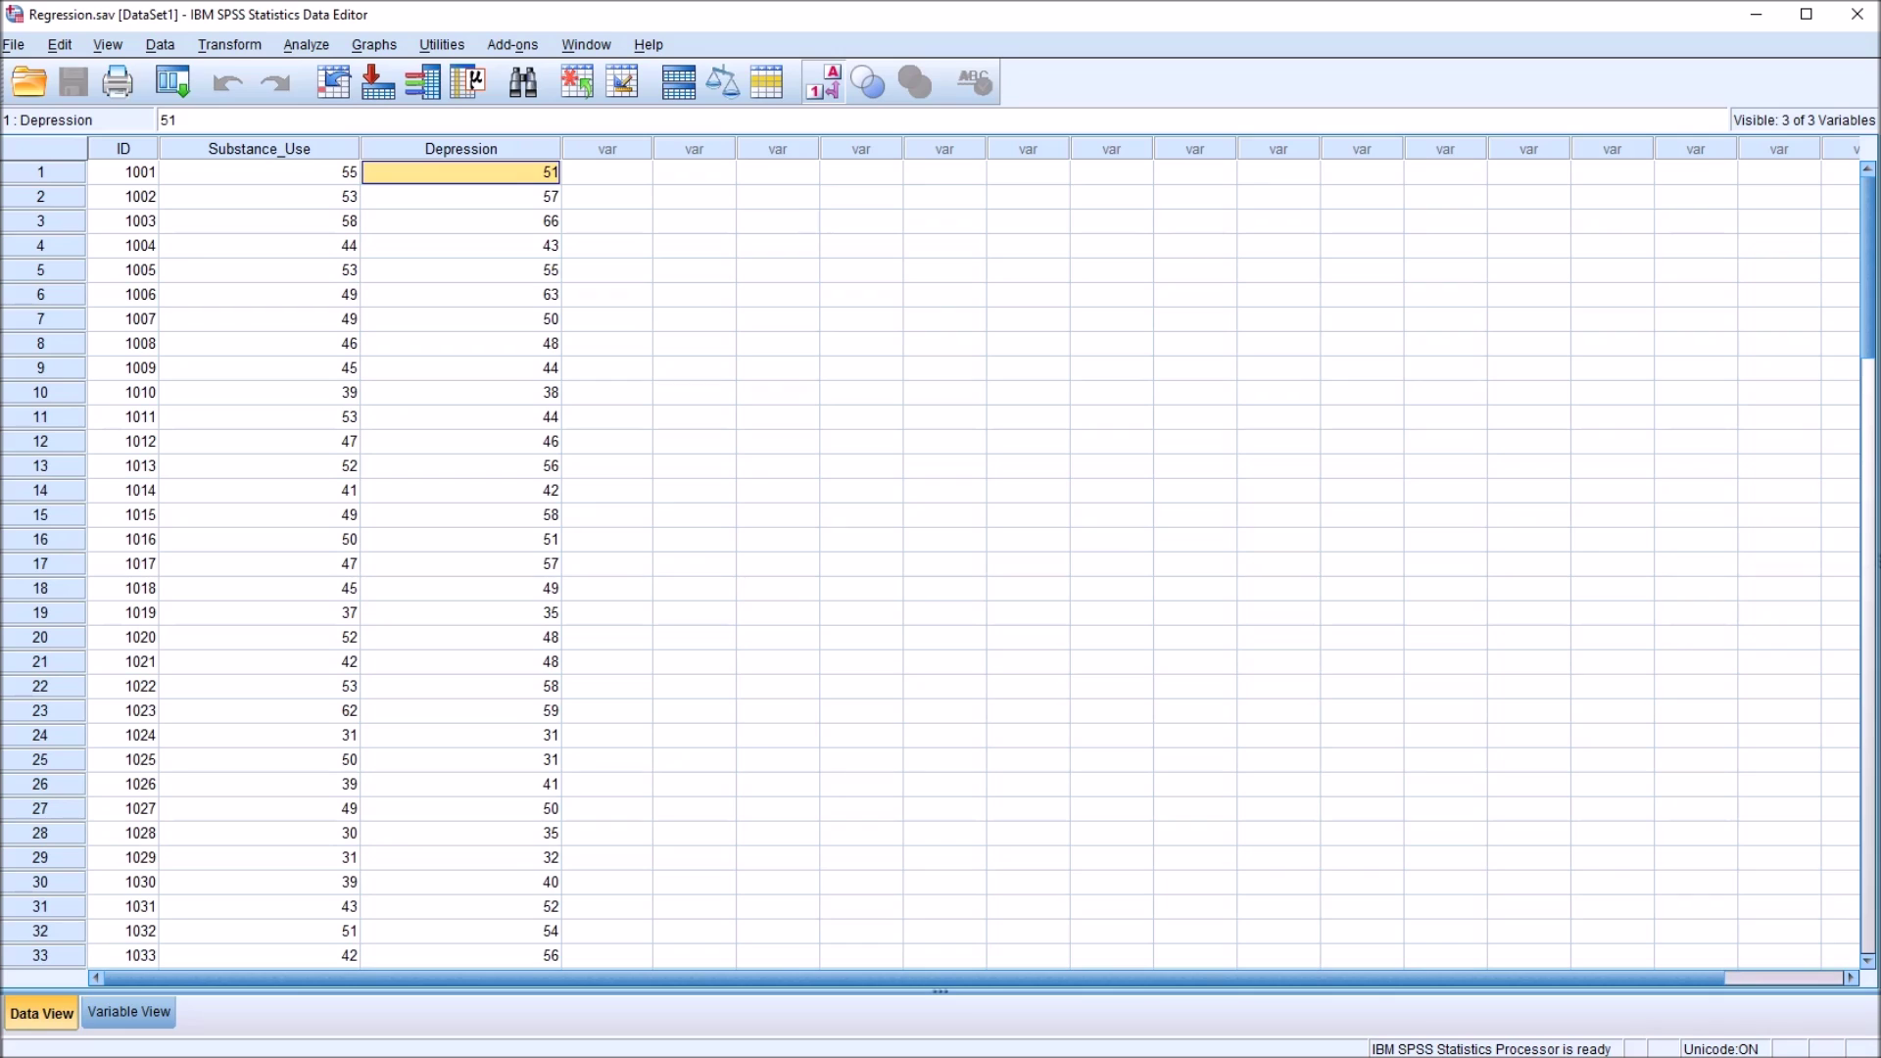
left_click(608, 172)
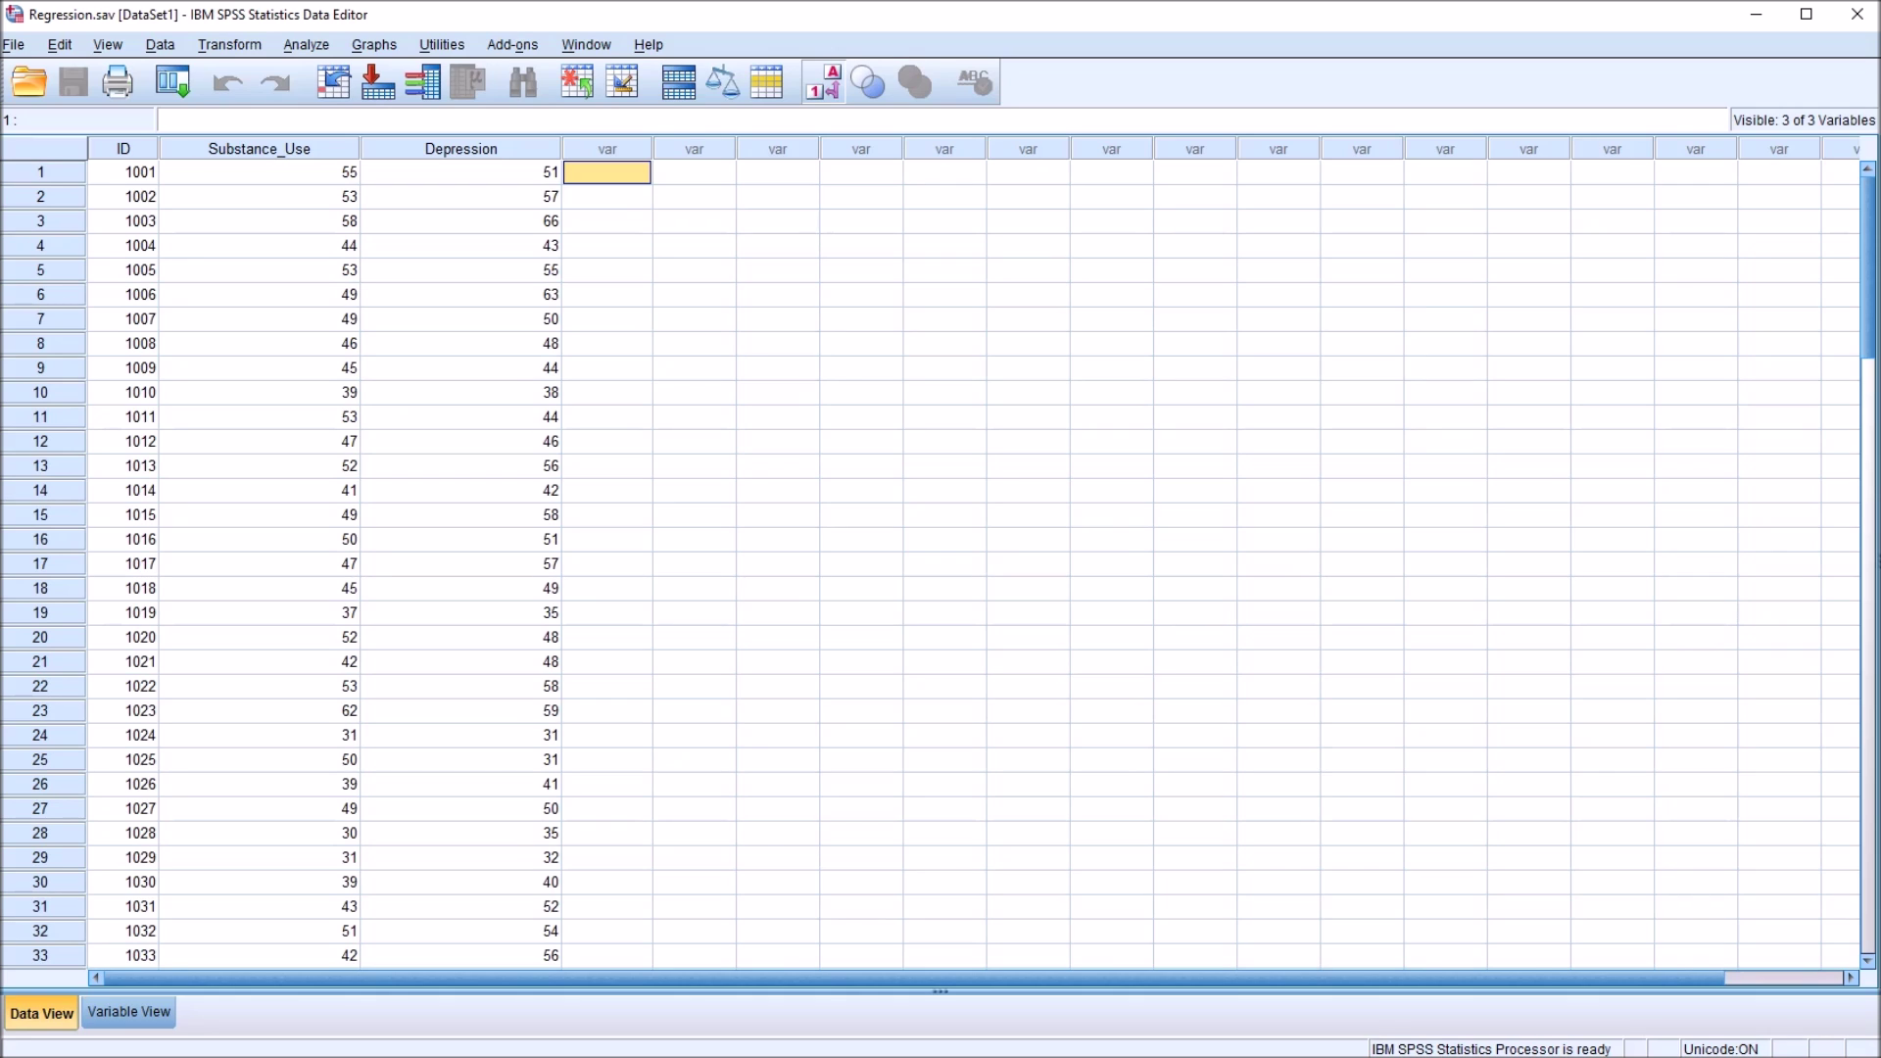
- Run a two-tailed Pearson bivariate correlation between Substance_Use and Depression and inspect the resulting Correlations table
left_click(306, 45)
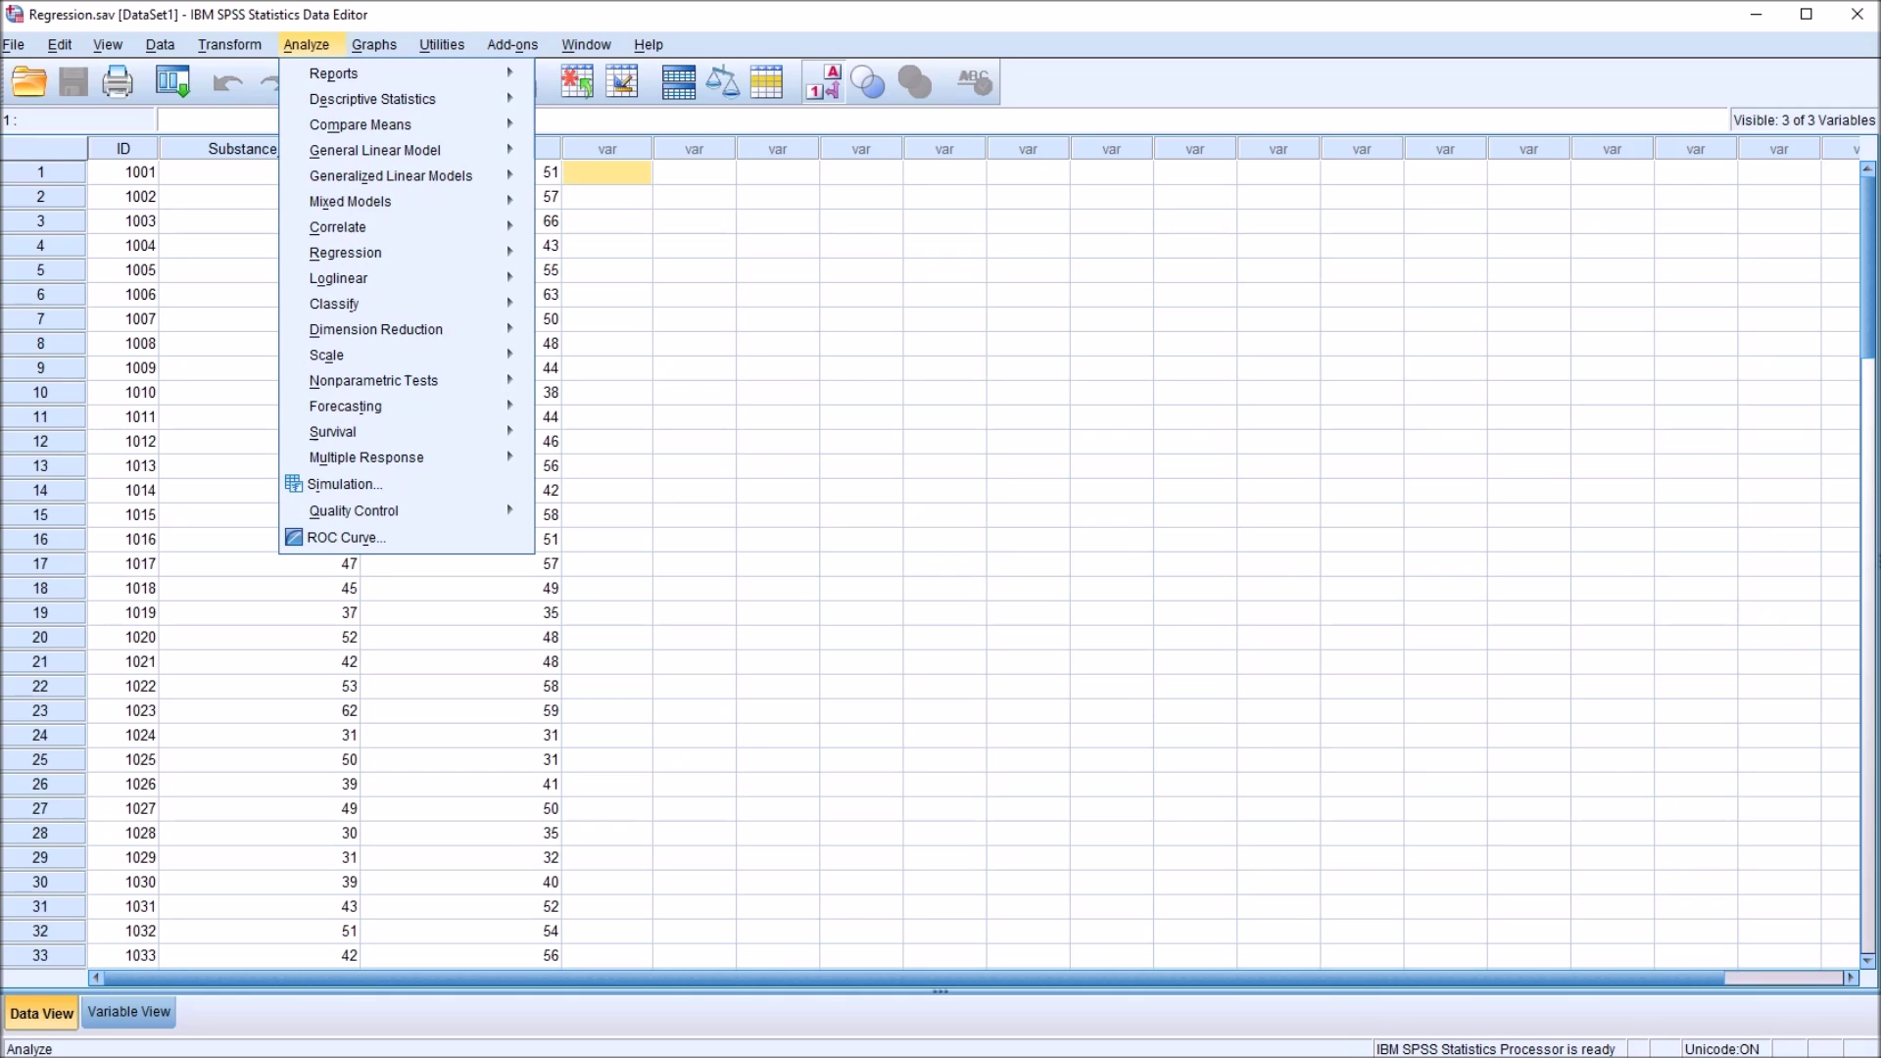
mouse_move(338, 227)
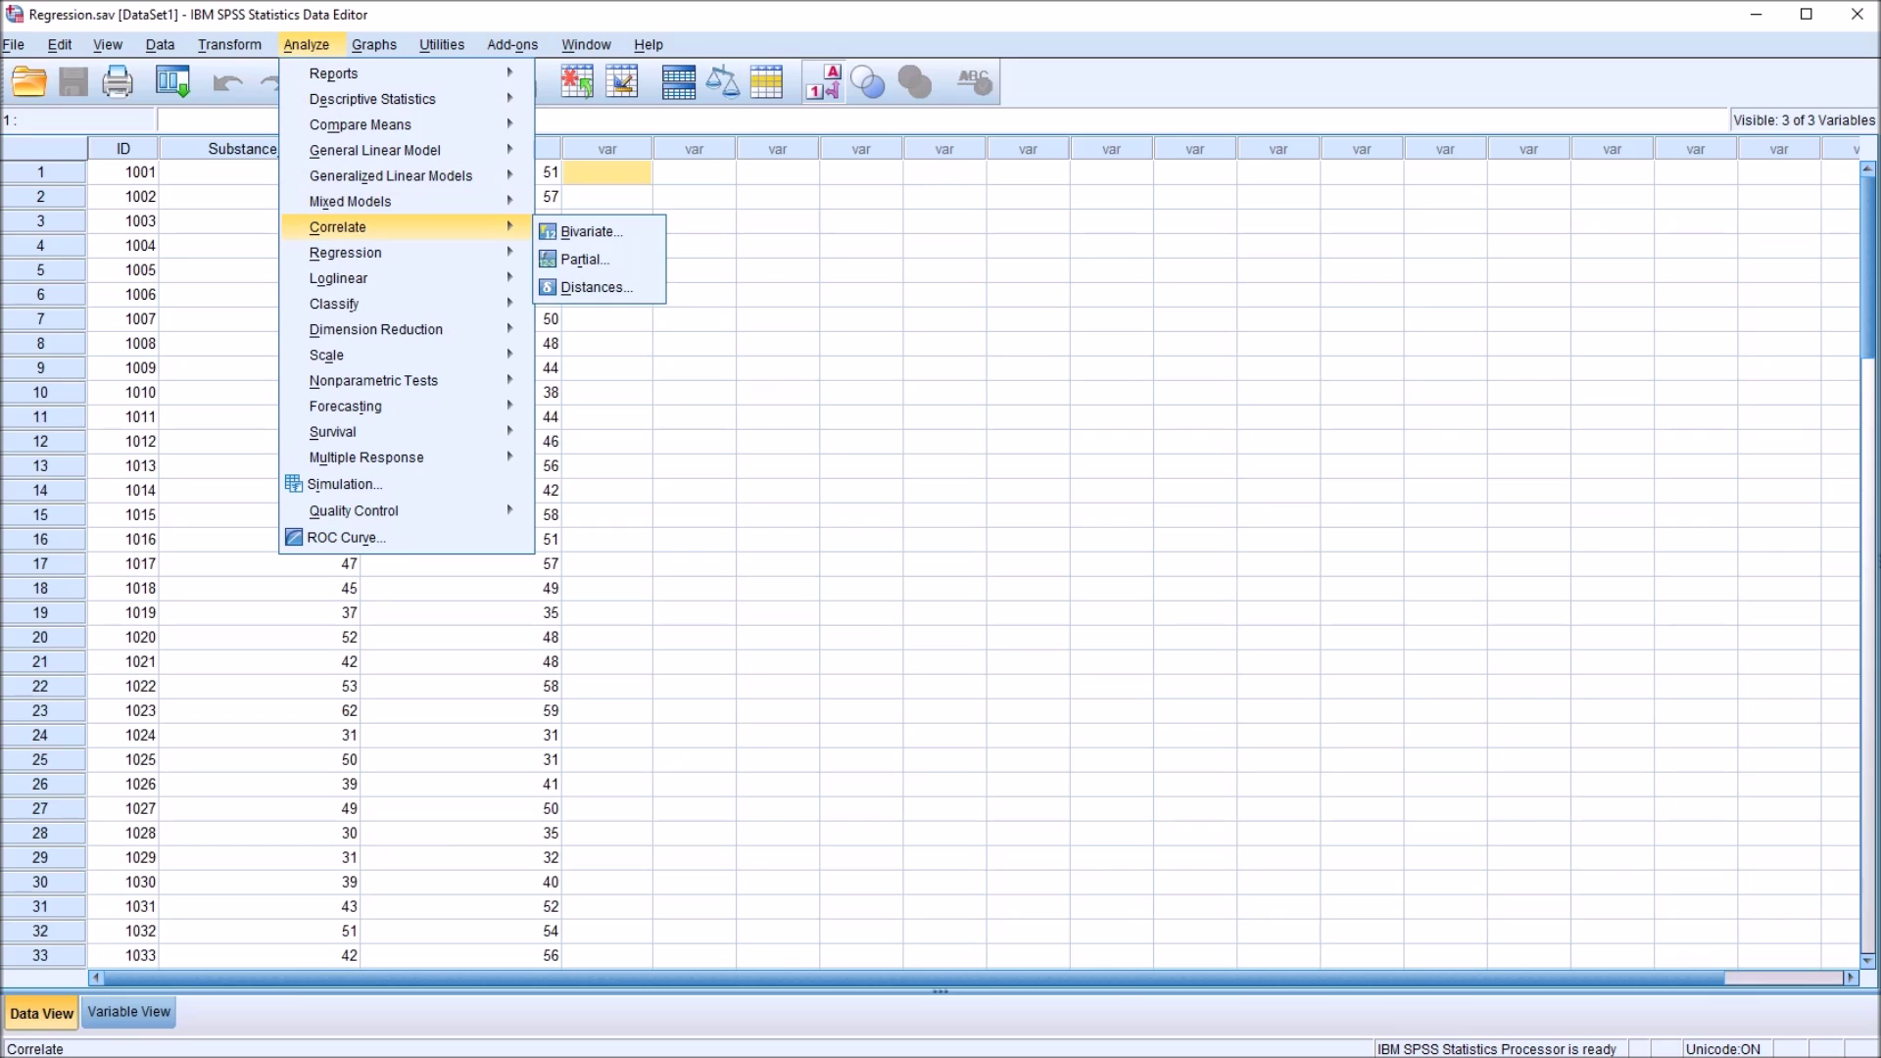
key("Right")
key("Return")
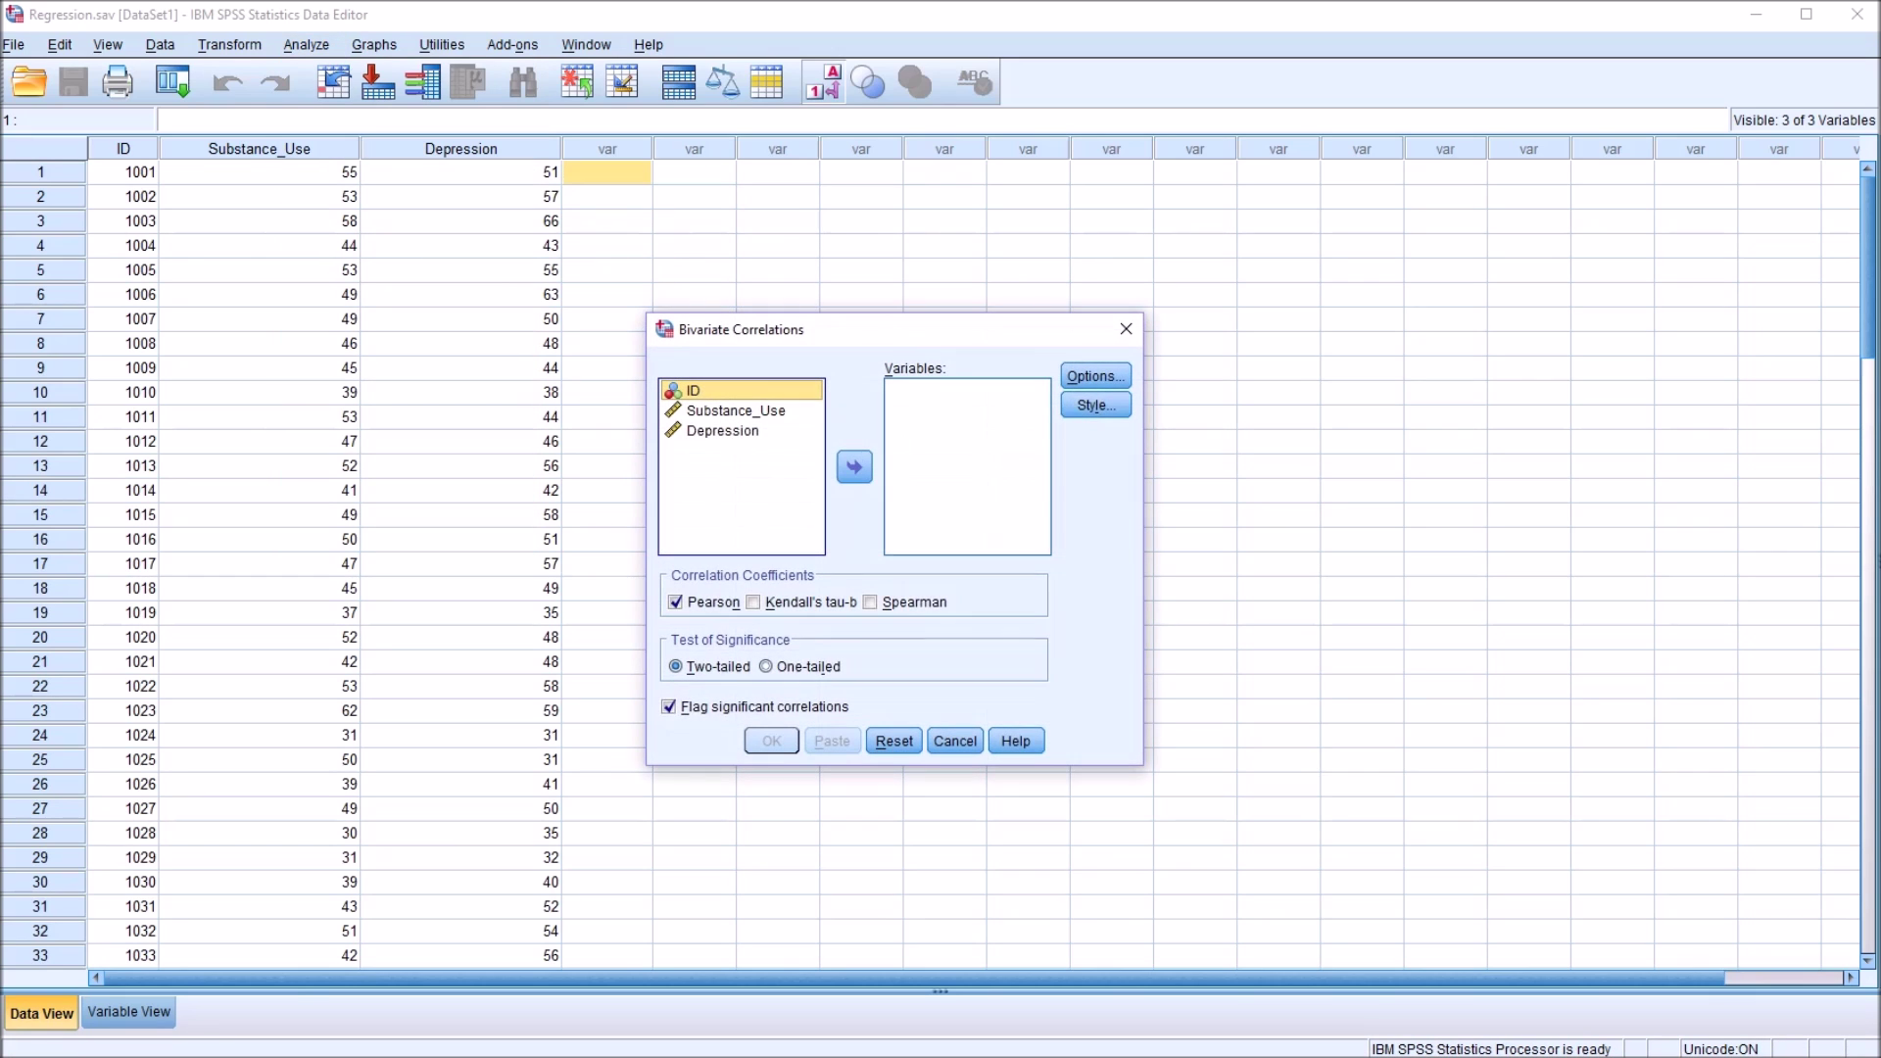
left_click_drag(735, 411, 958, 412)
left_click_drag(722, 411, 955, 416)
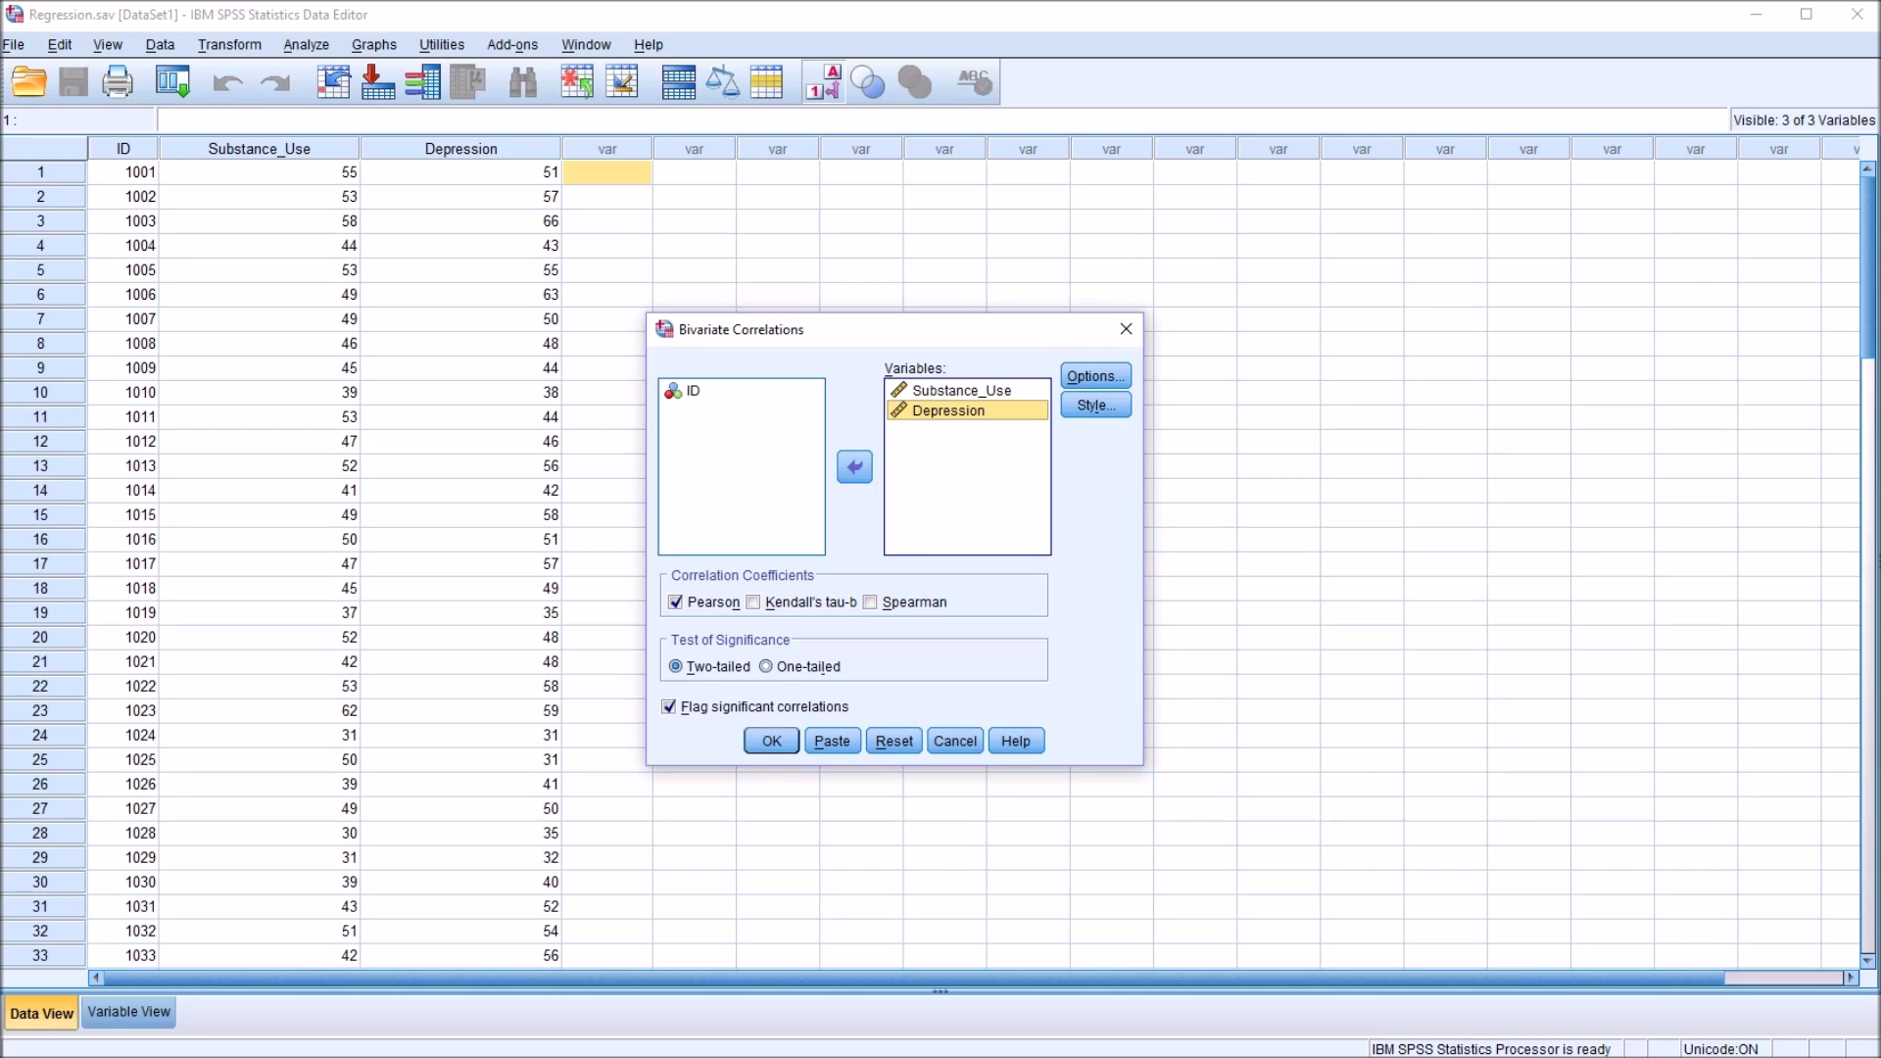
left_click(770, 742)
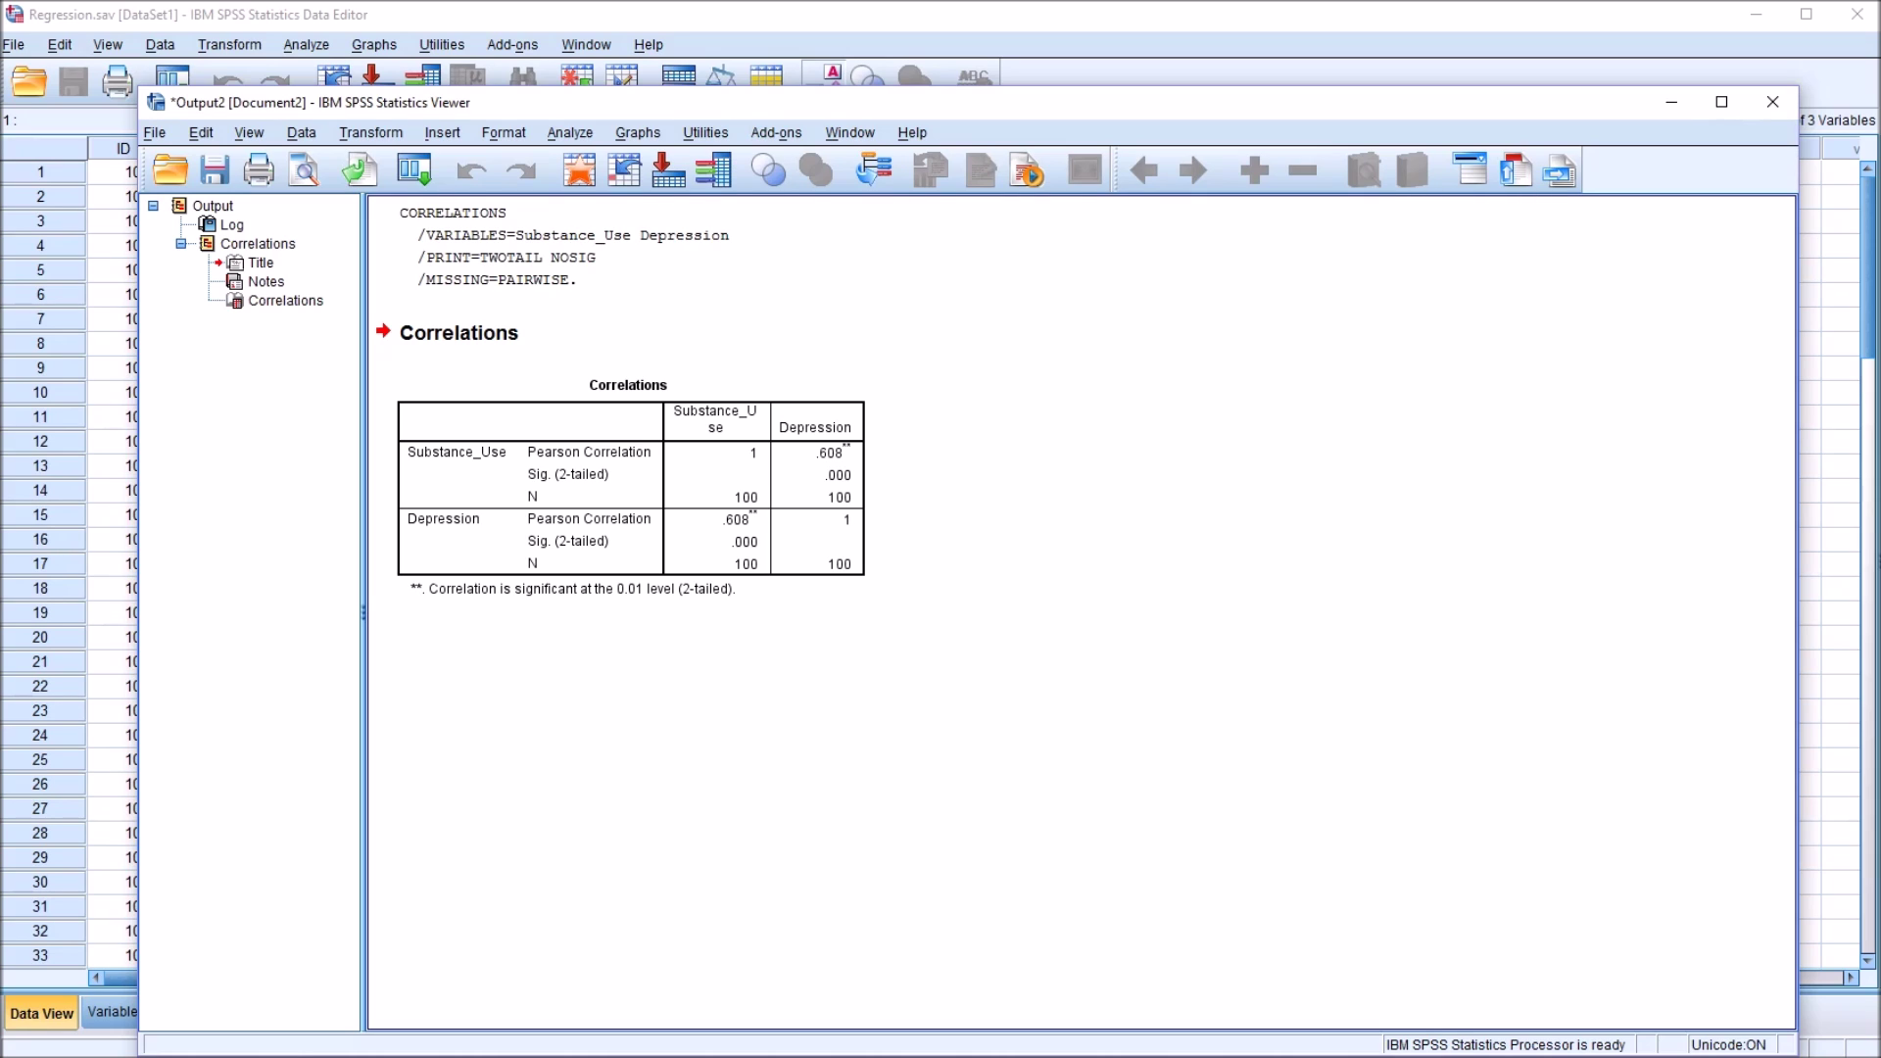
left_click(627, 485)
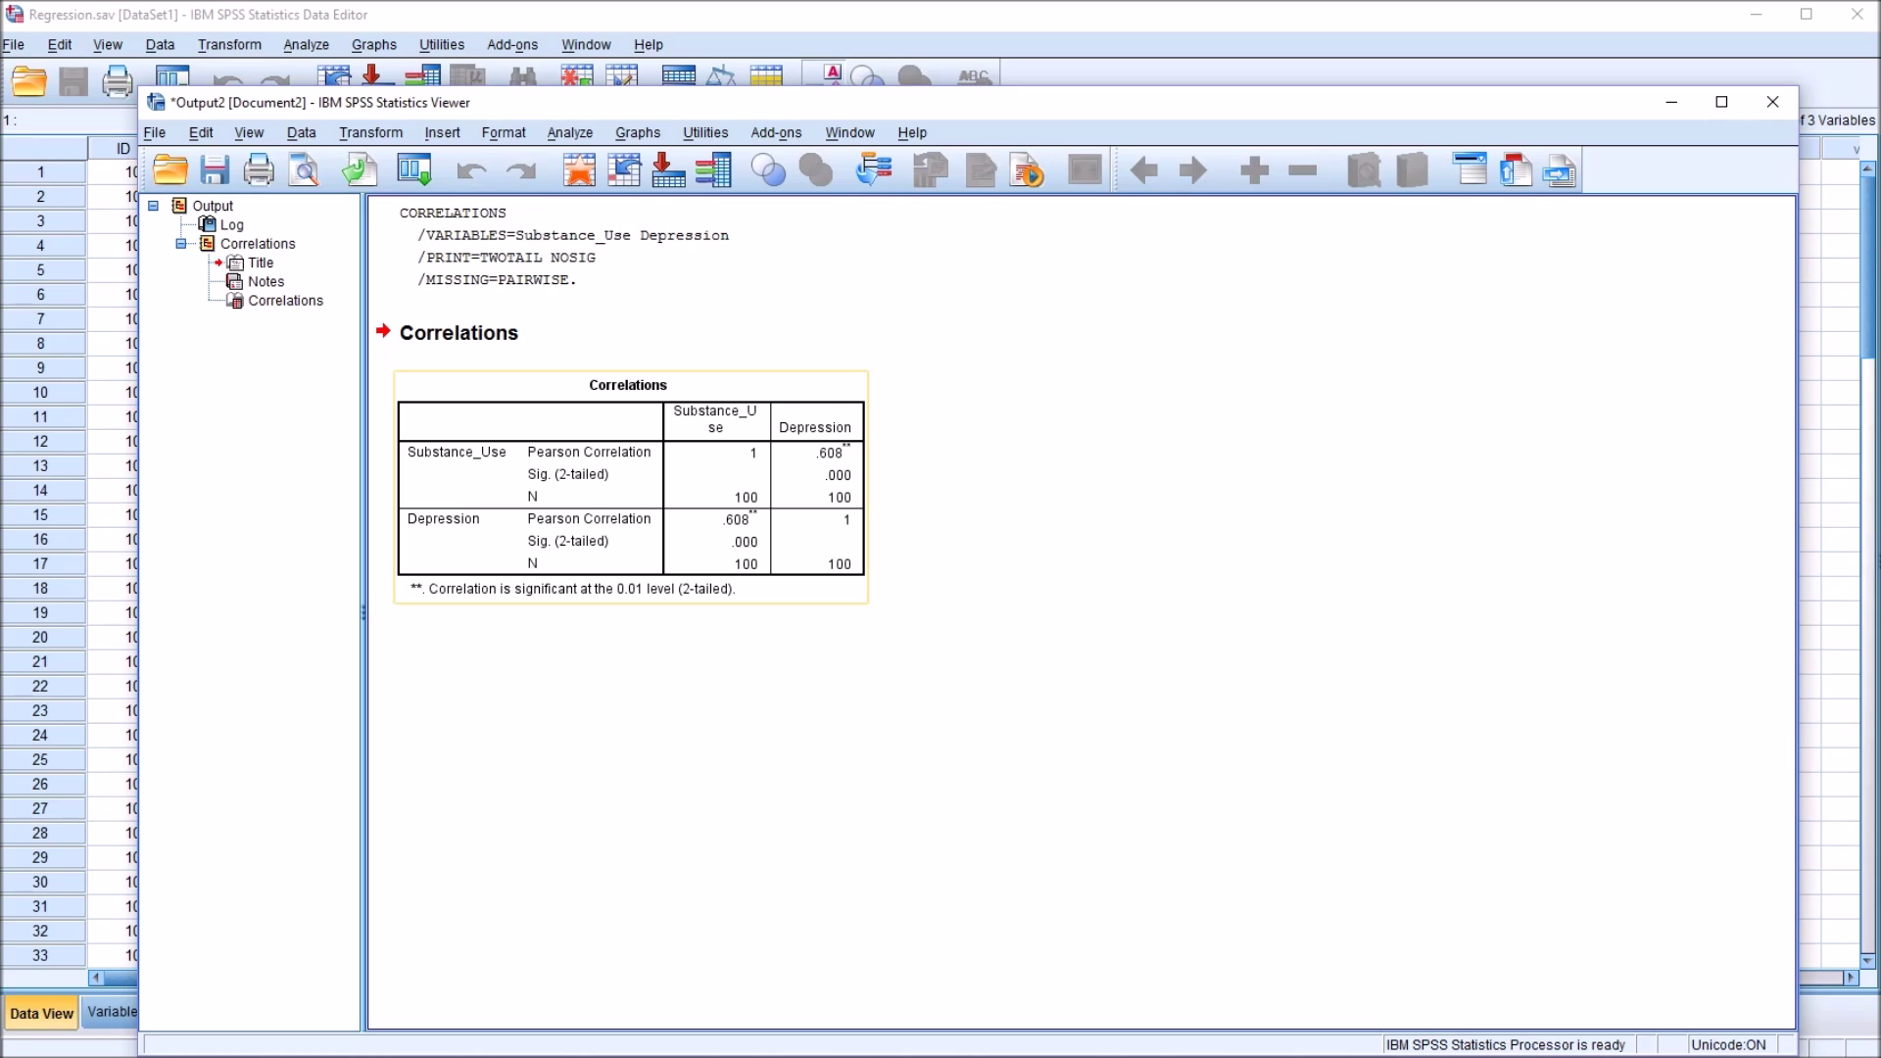
key("Escape")
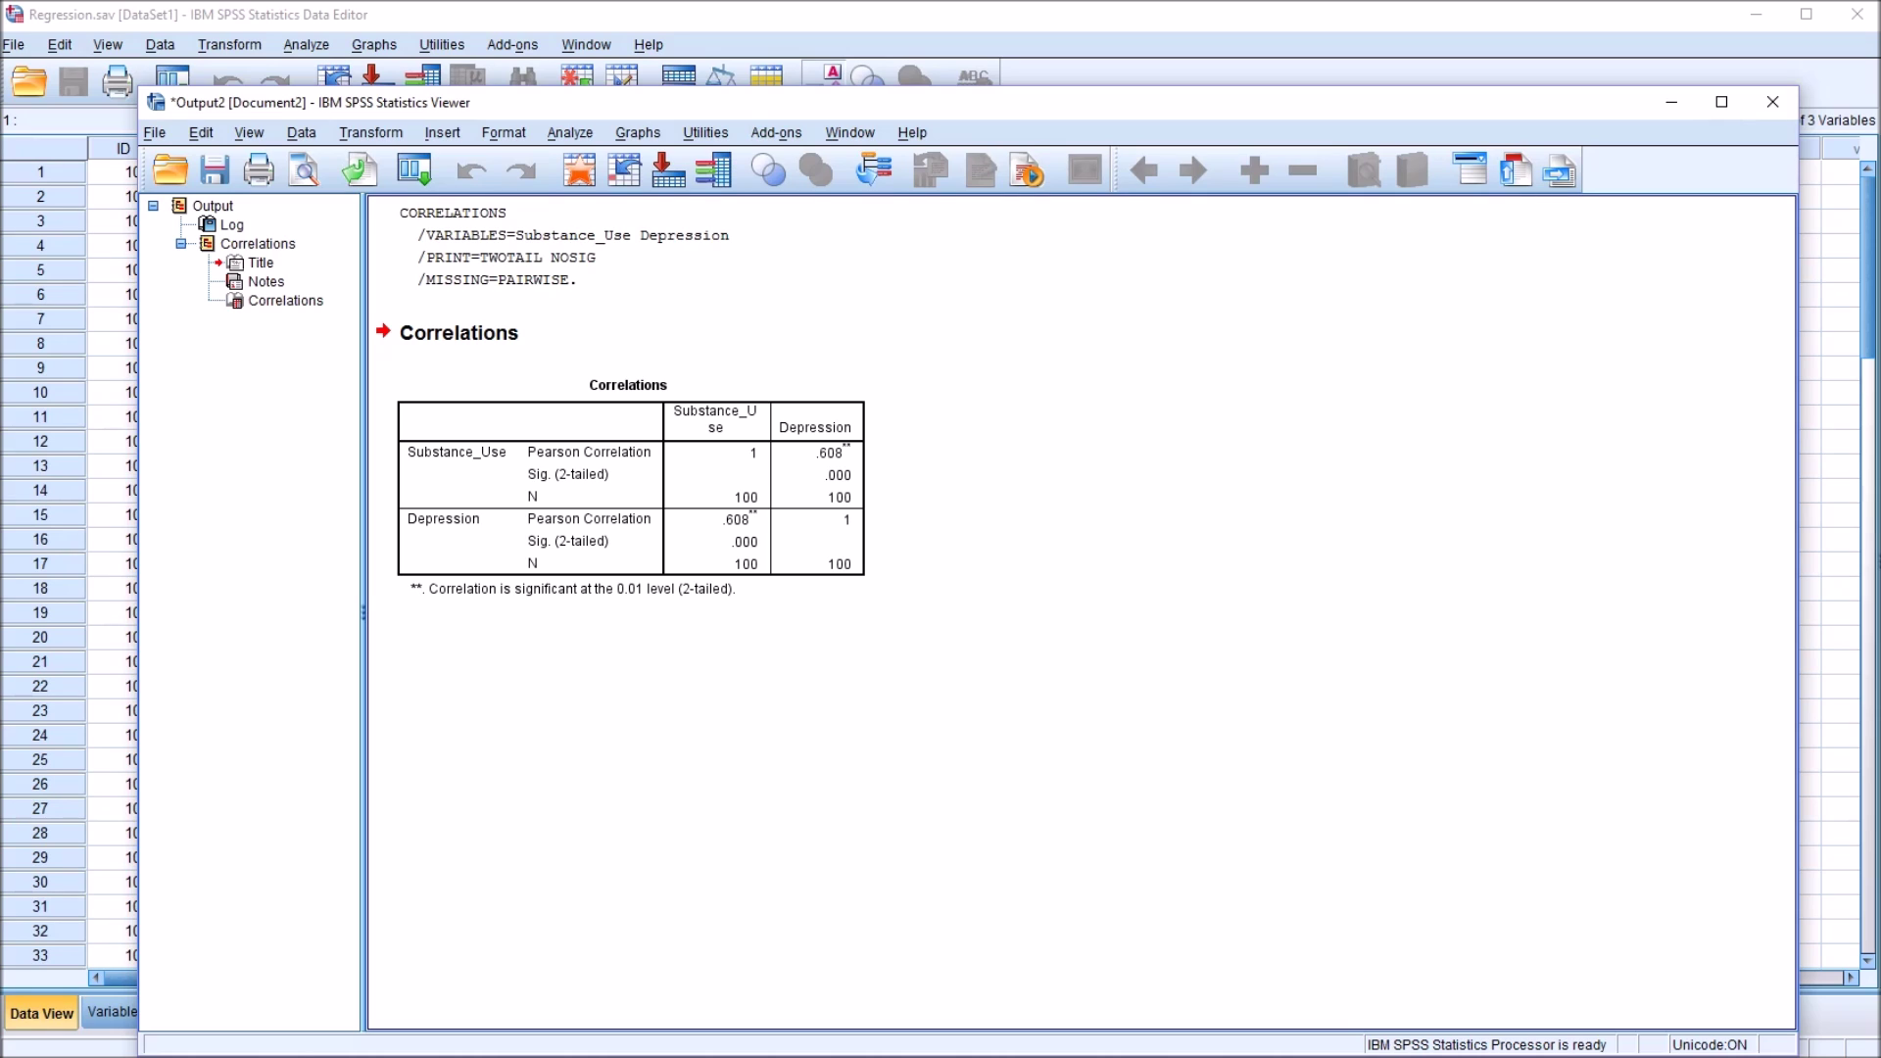
left_click(630, 485)
- Return to the Regression.sav data and compare the Substance_Use and Depression columns and their values for the first case
key("alt+Tab")
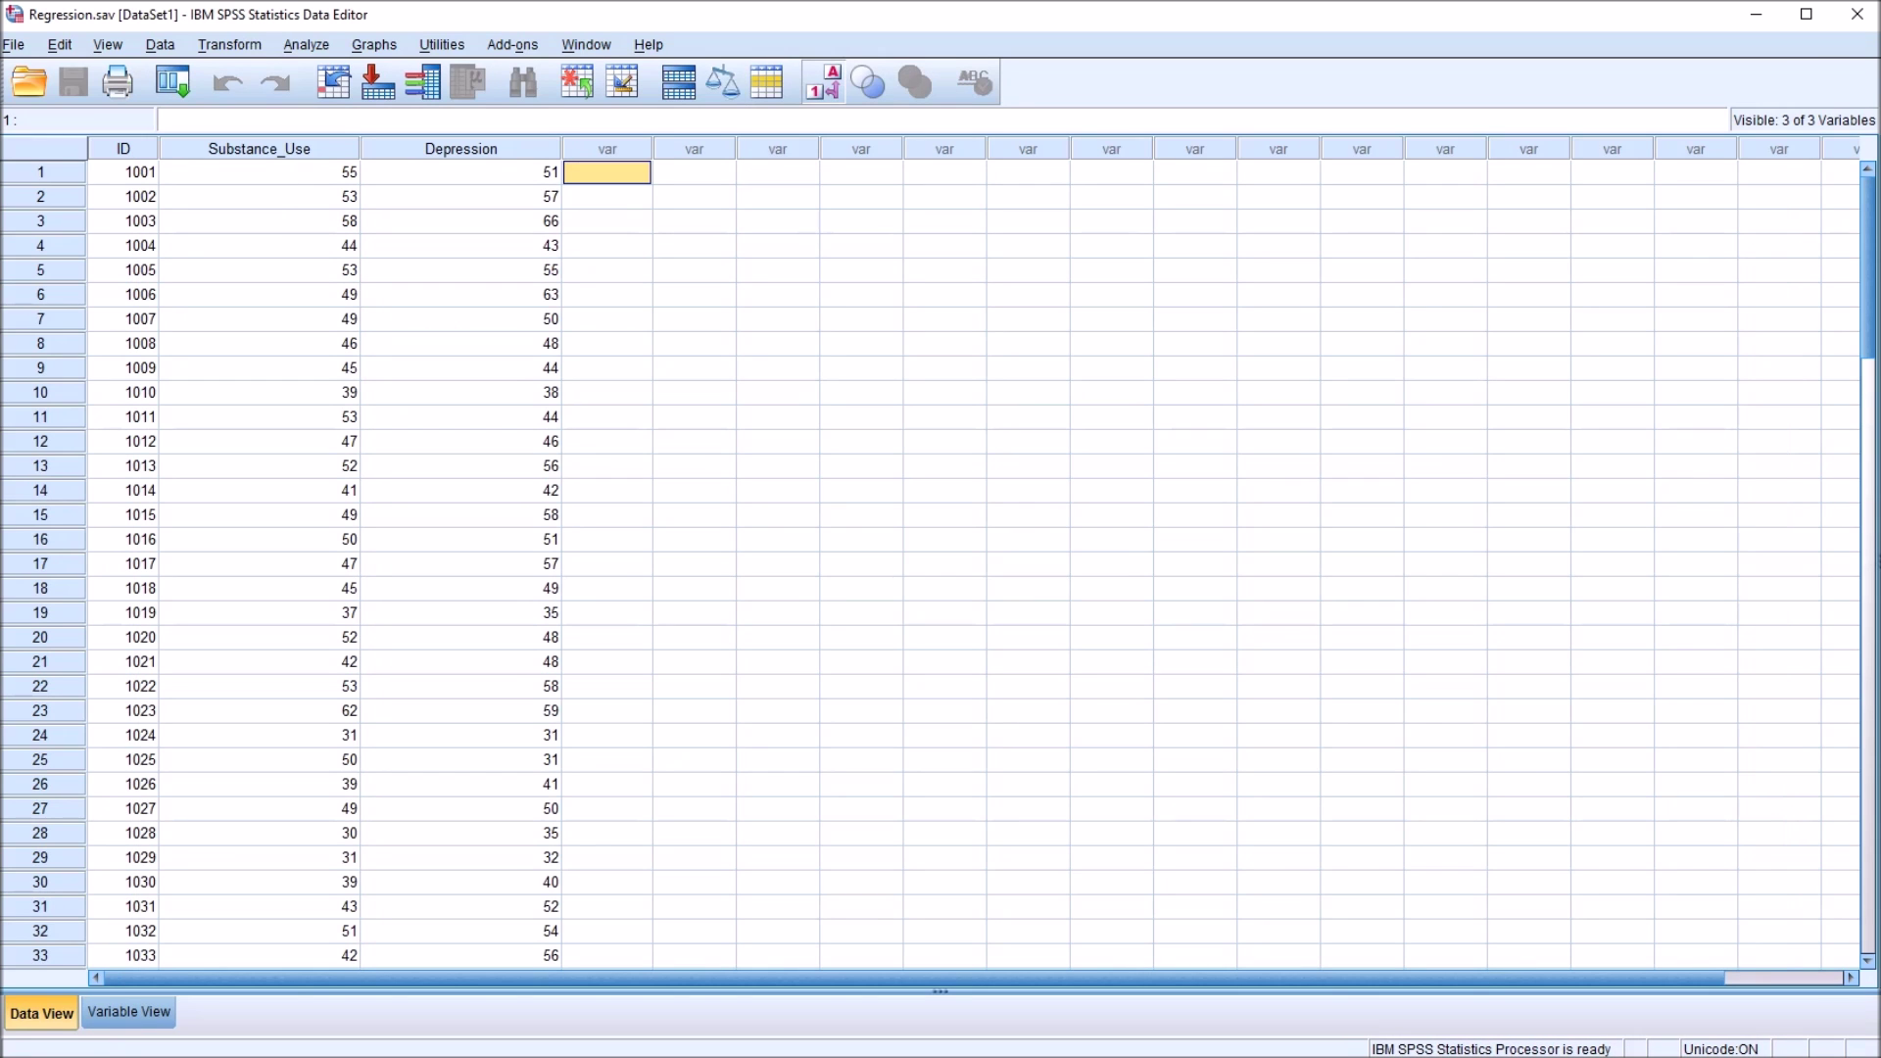
left_click(260, 149)
left_click(461, 149)
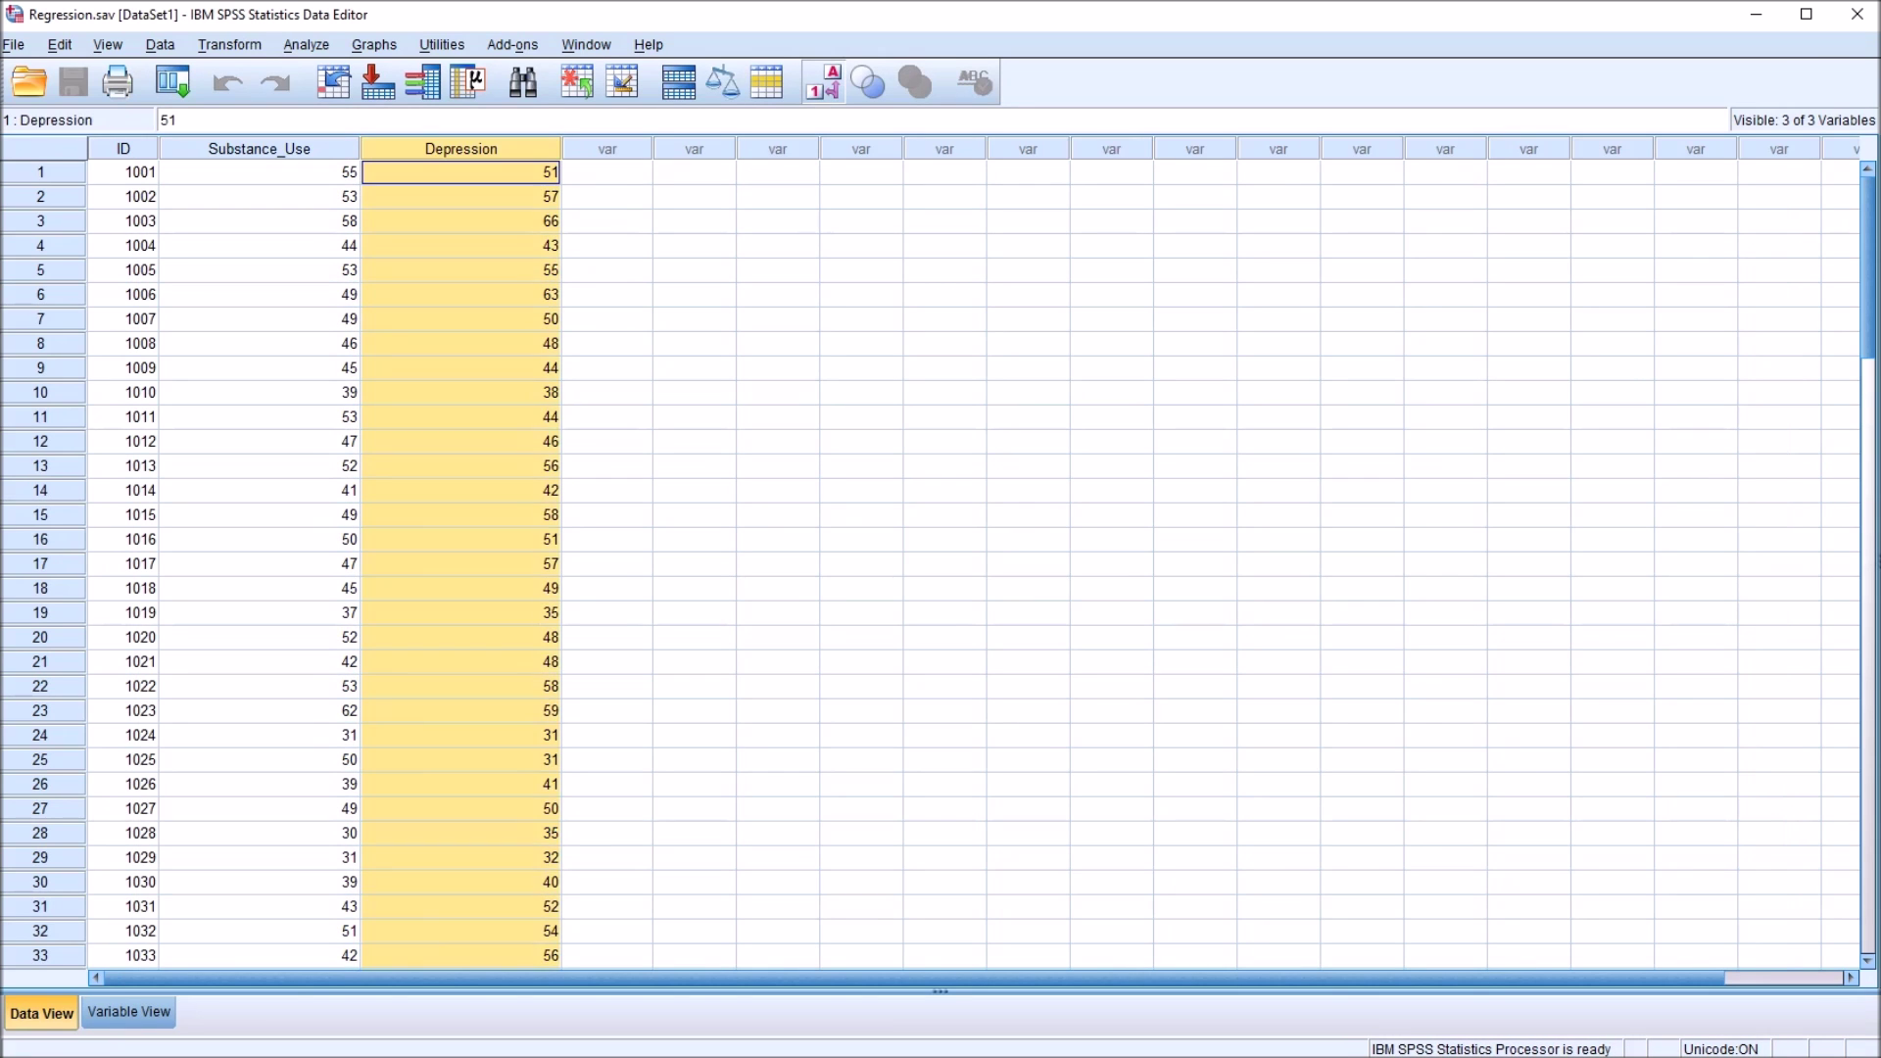
left_click(607, 172)
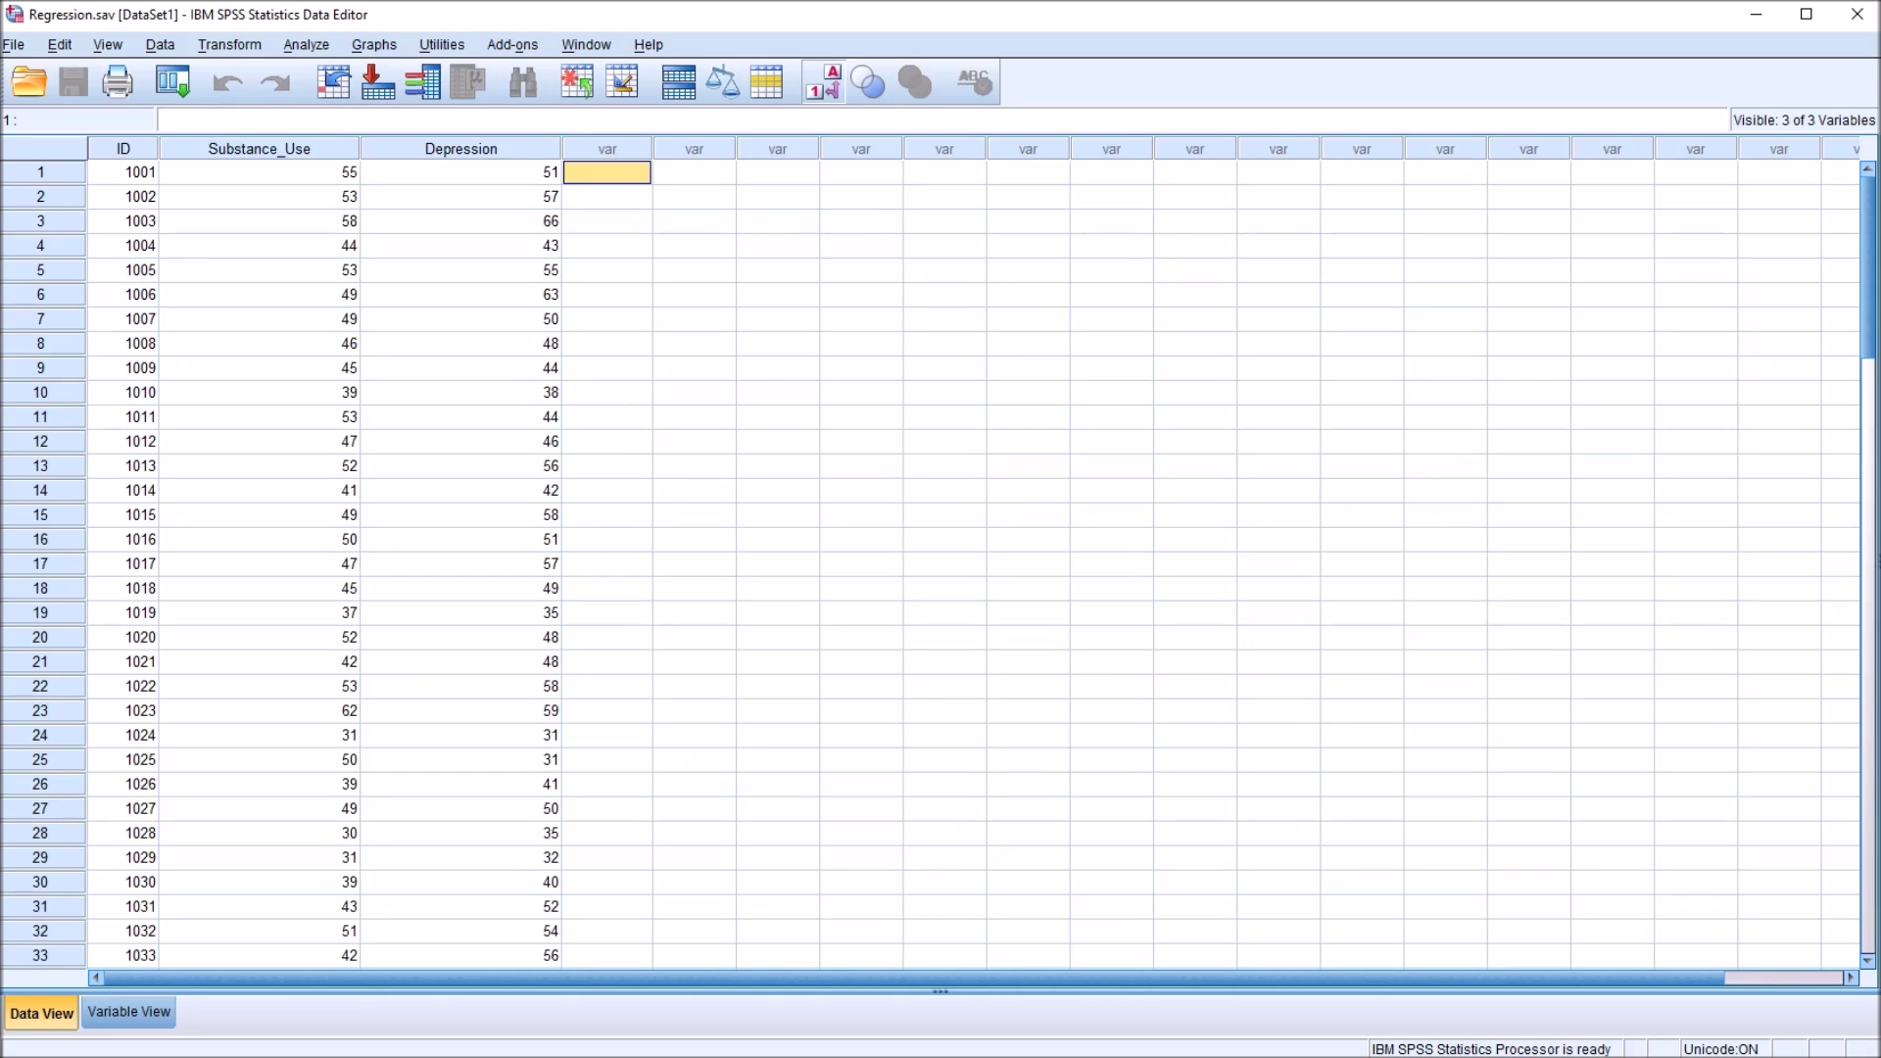
left_click(259, 149)
left_click(260, 173)
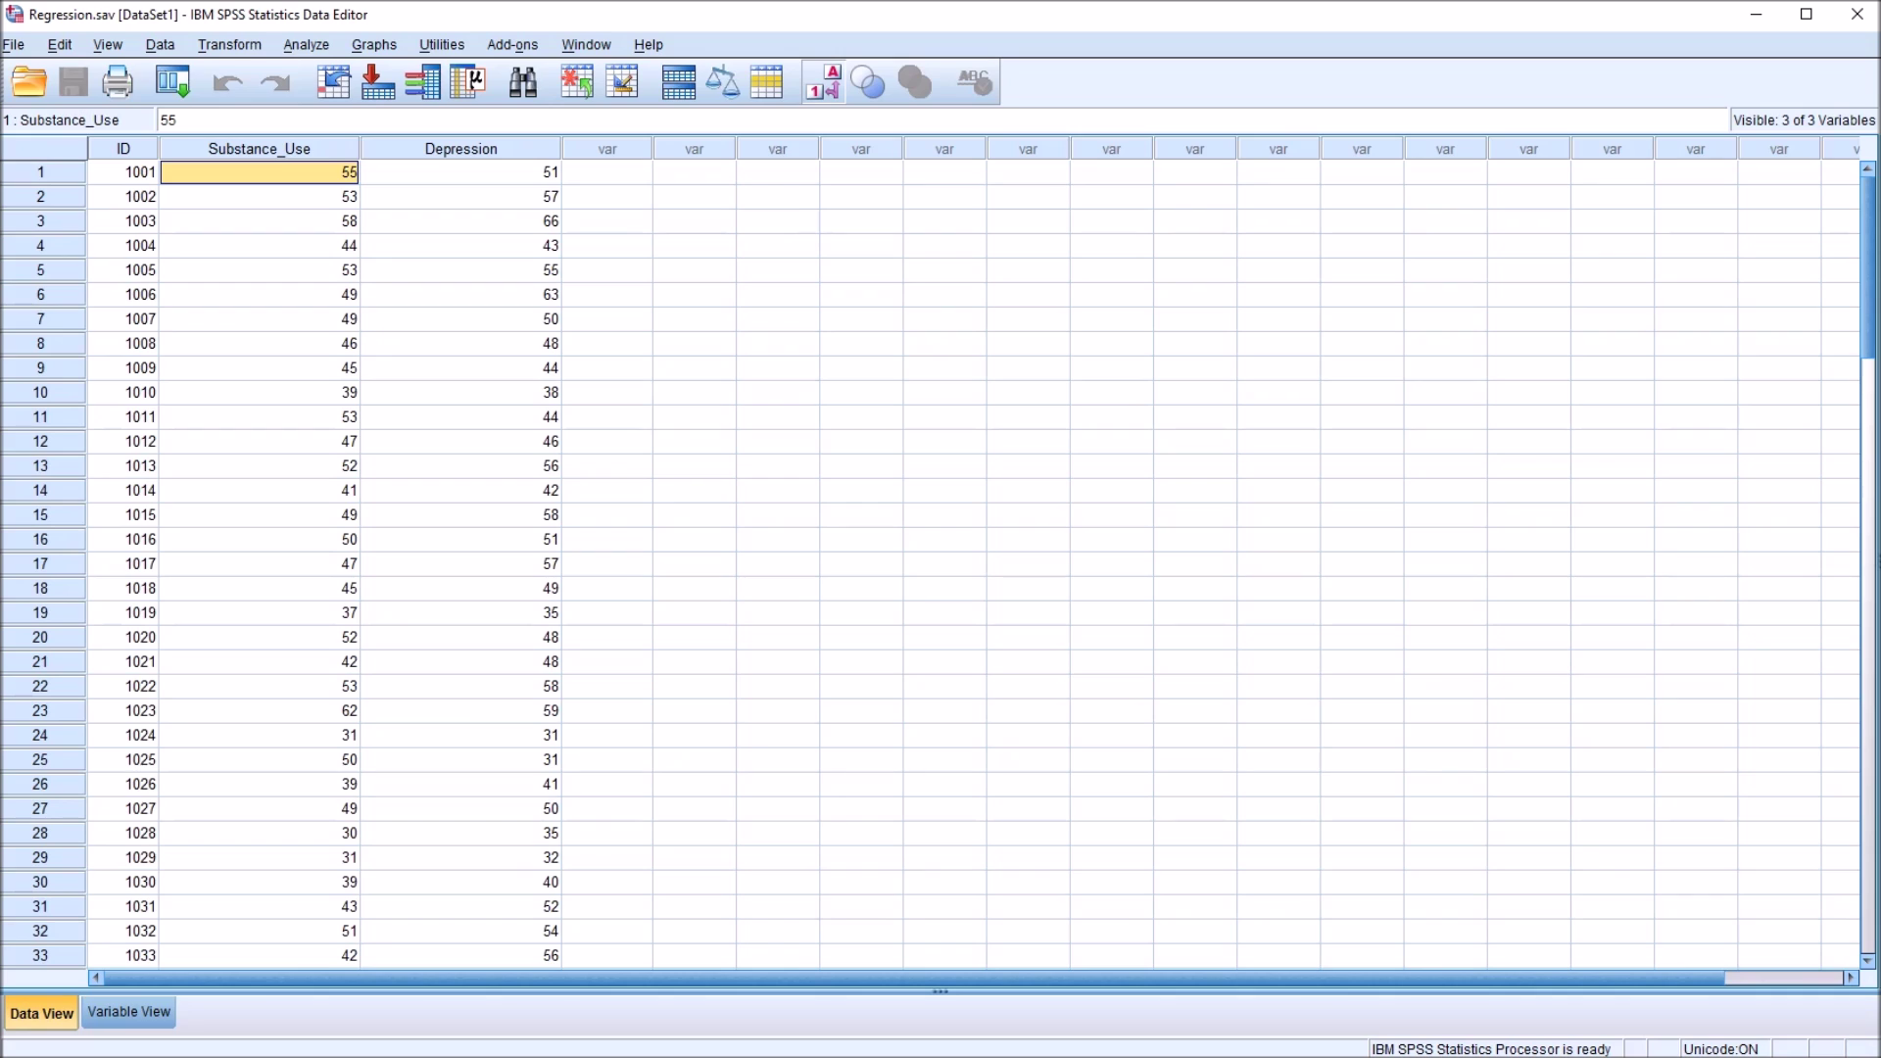
left_click(461, 173)
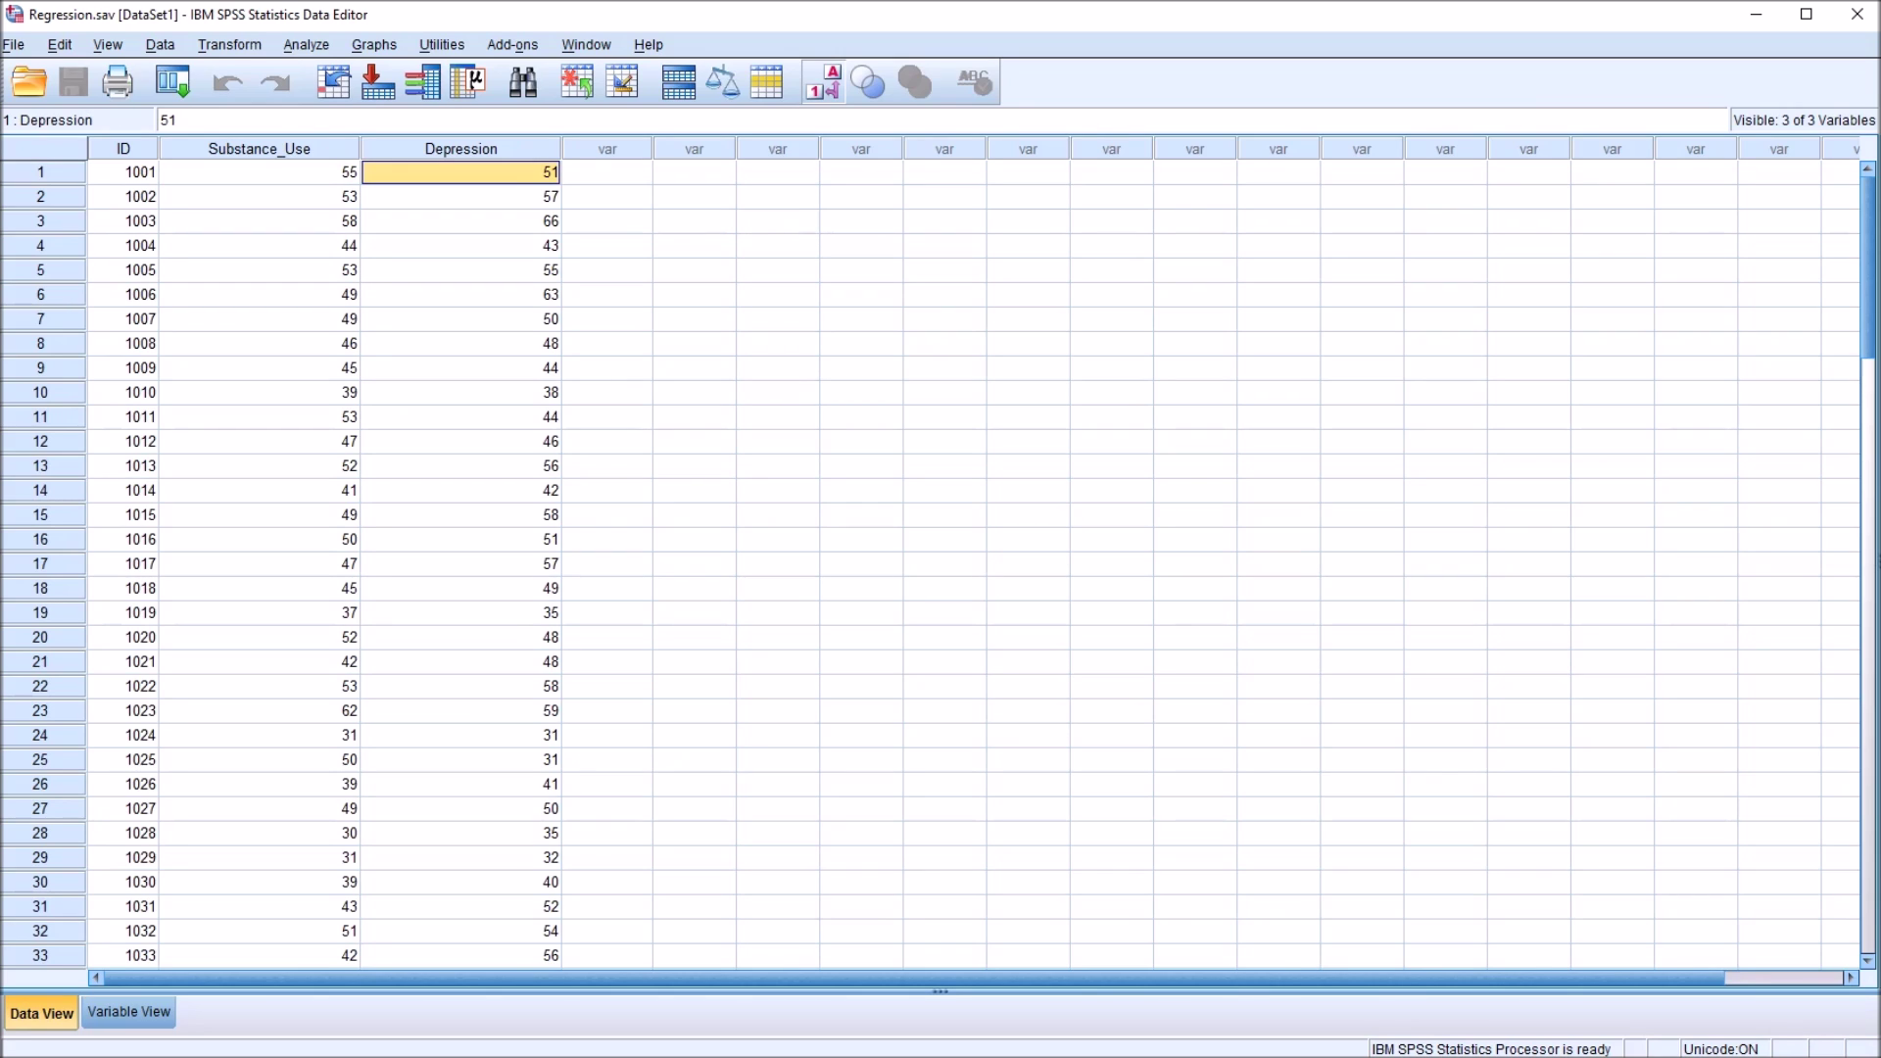
left_click(259, 149)
left_click(259, 172)
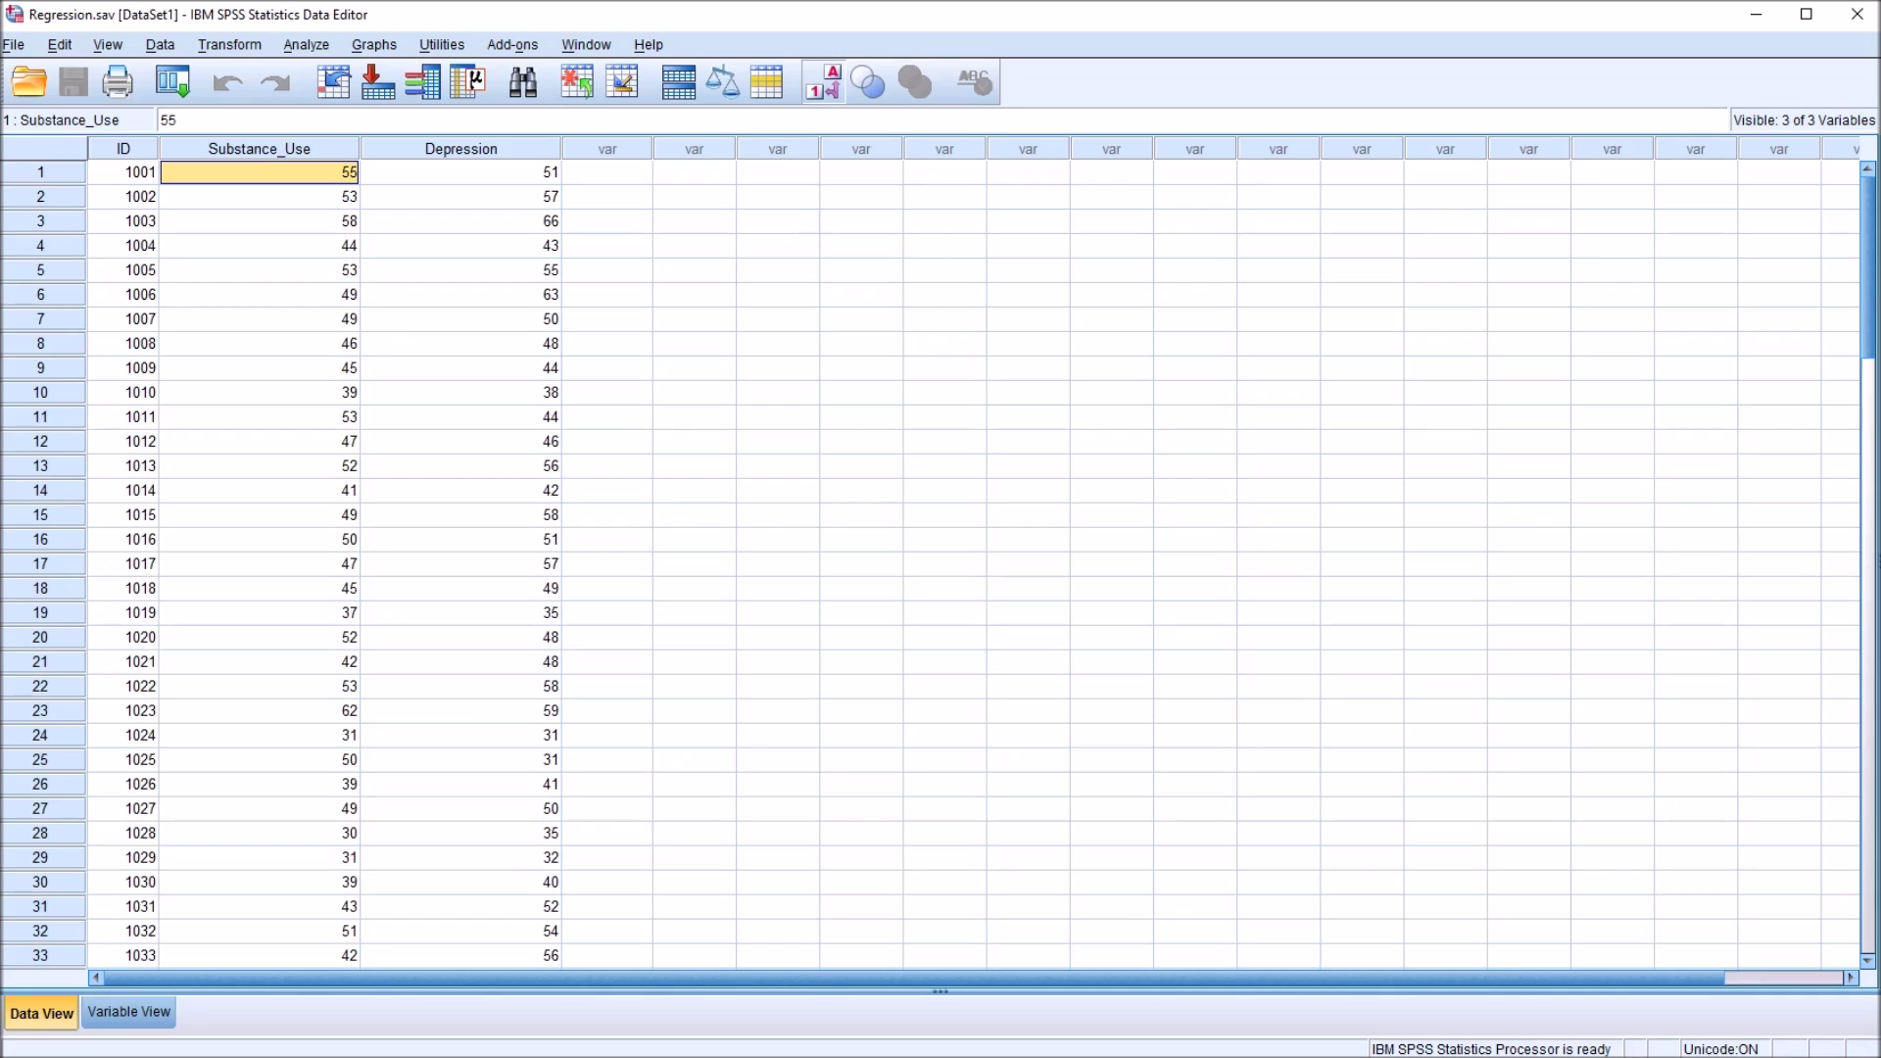
left_click(461, 172)
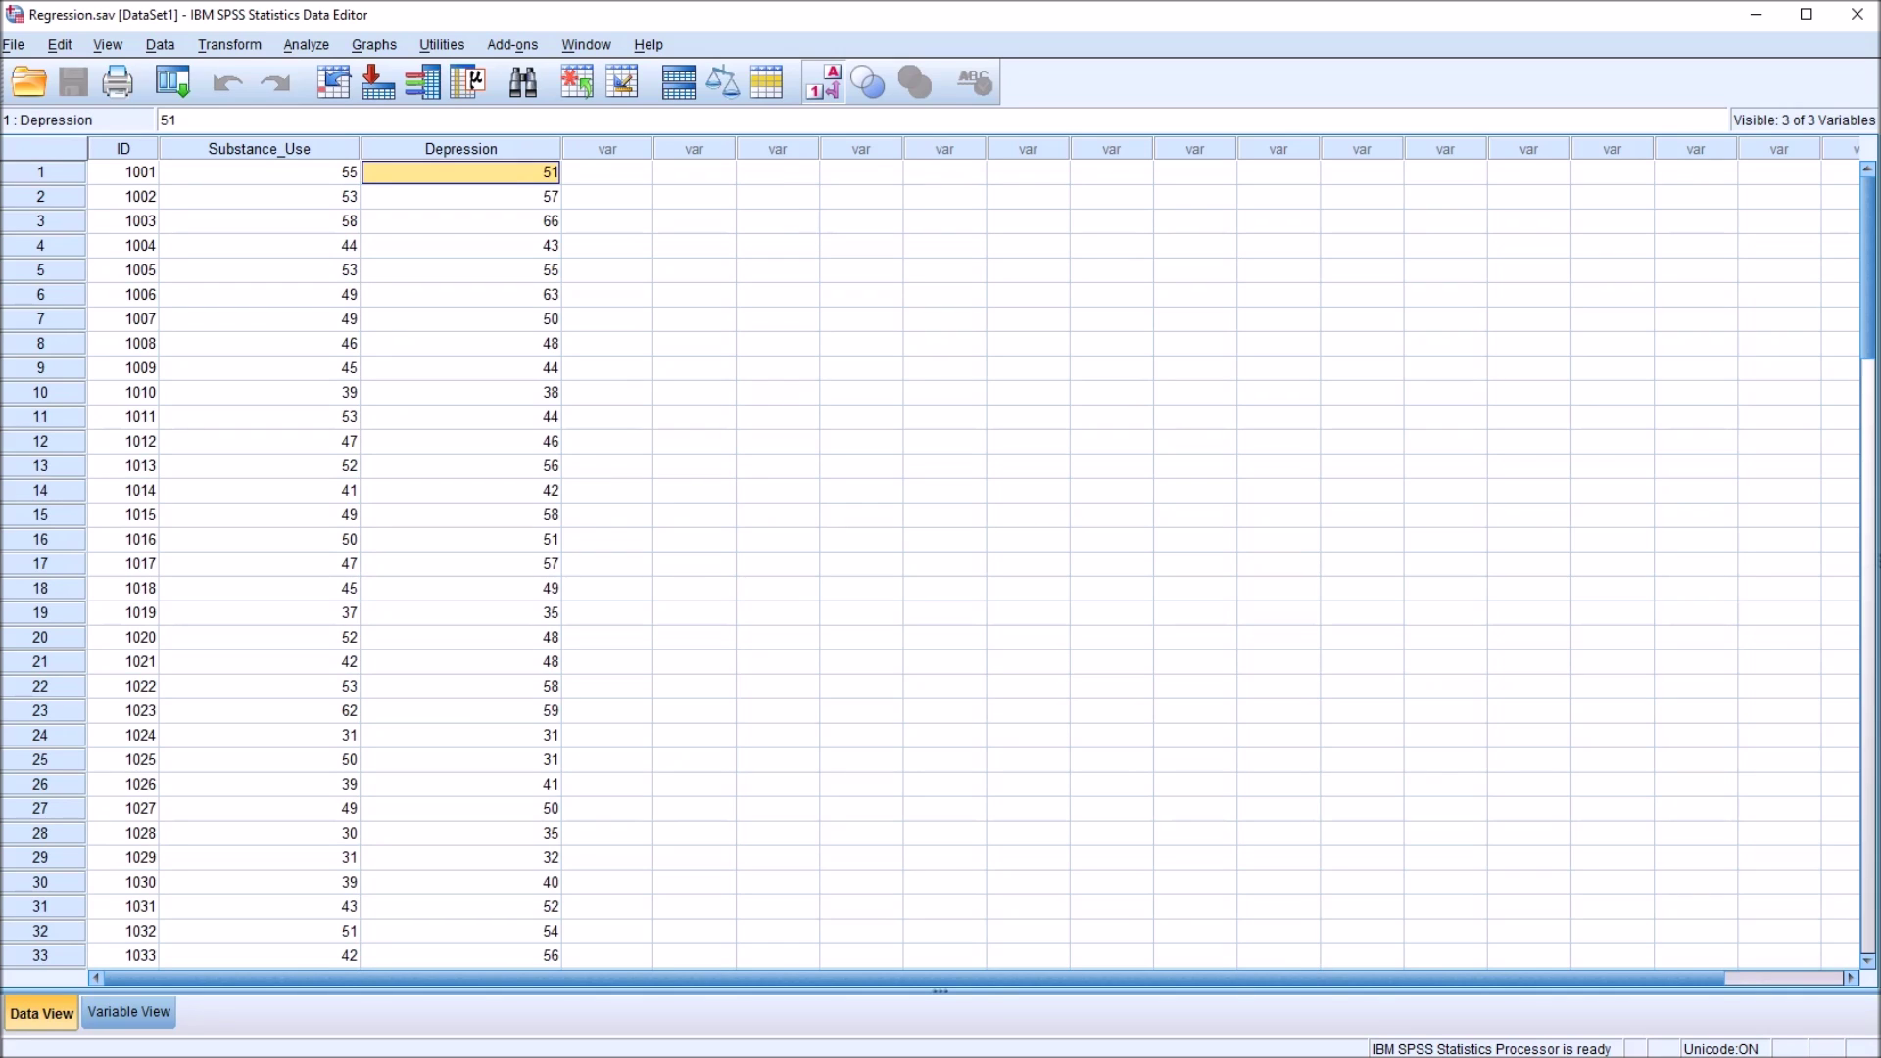
left_click(260, 172)
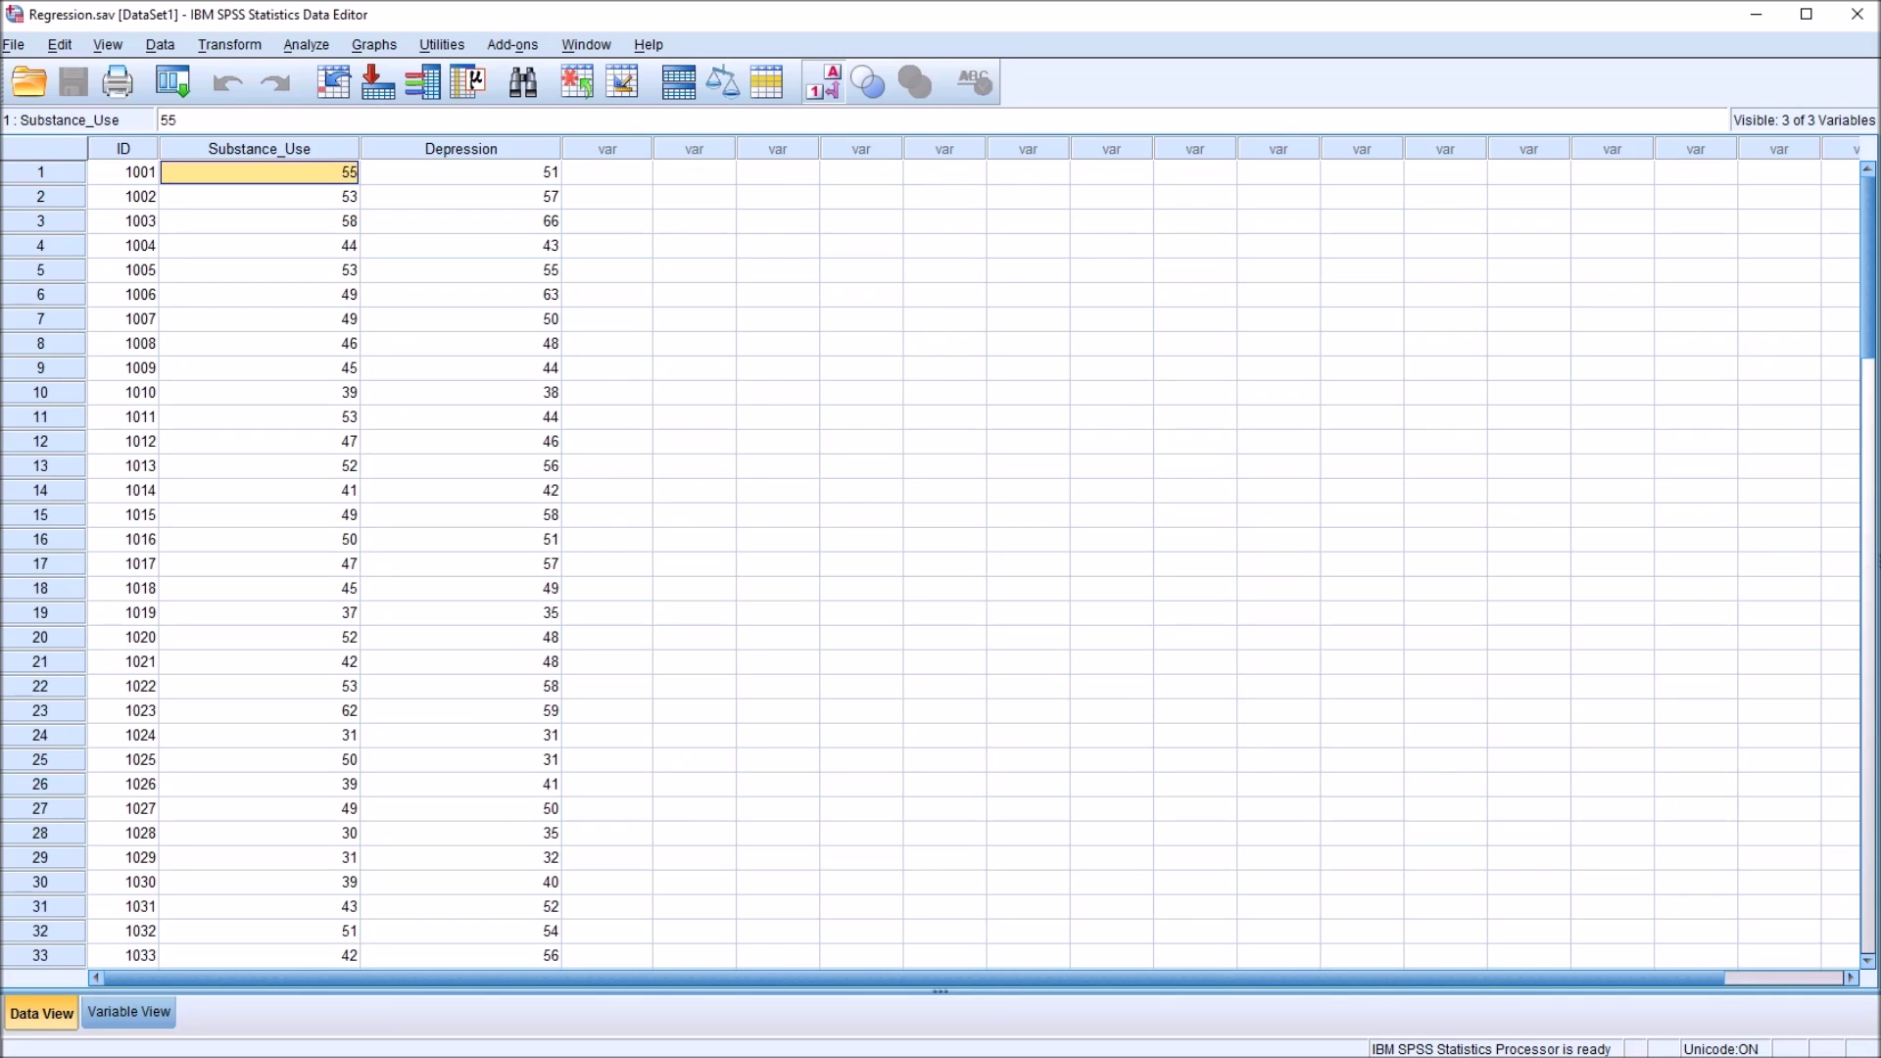
left_click(460, 173)
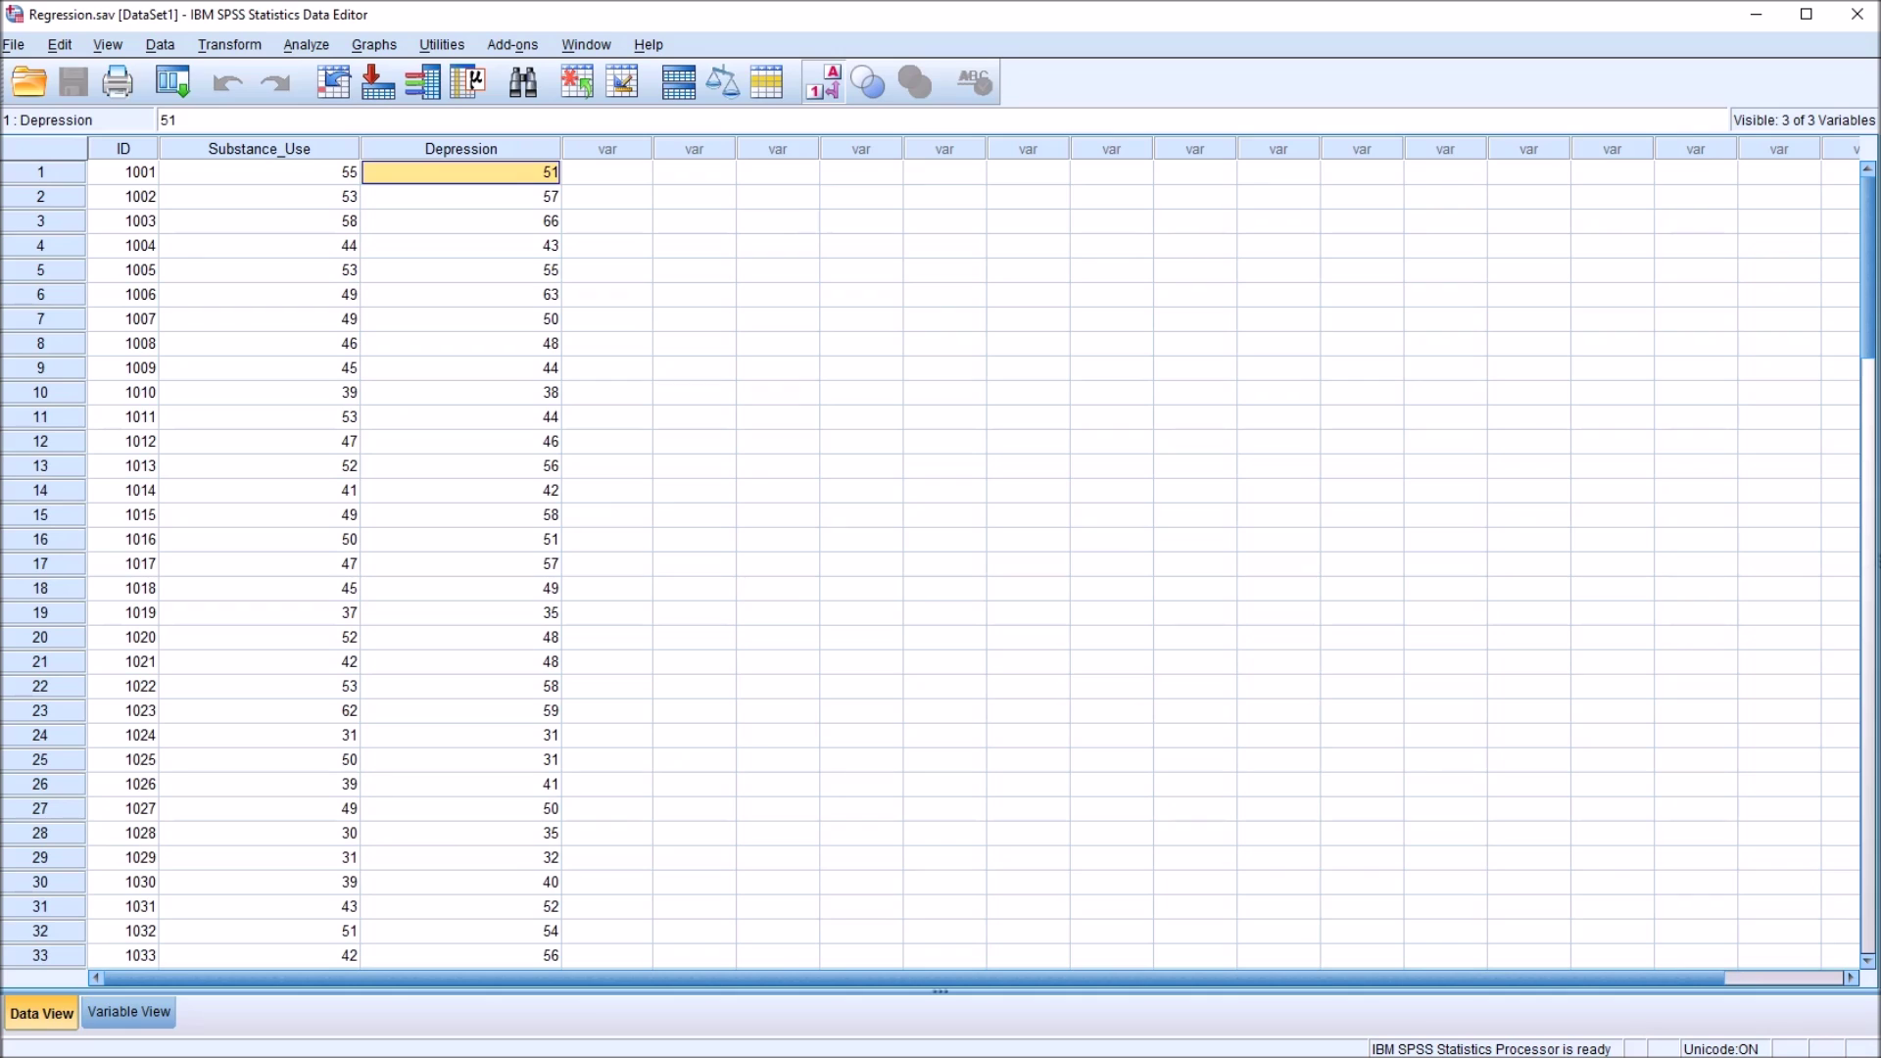
left_click(607, 173)
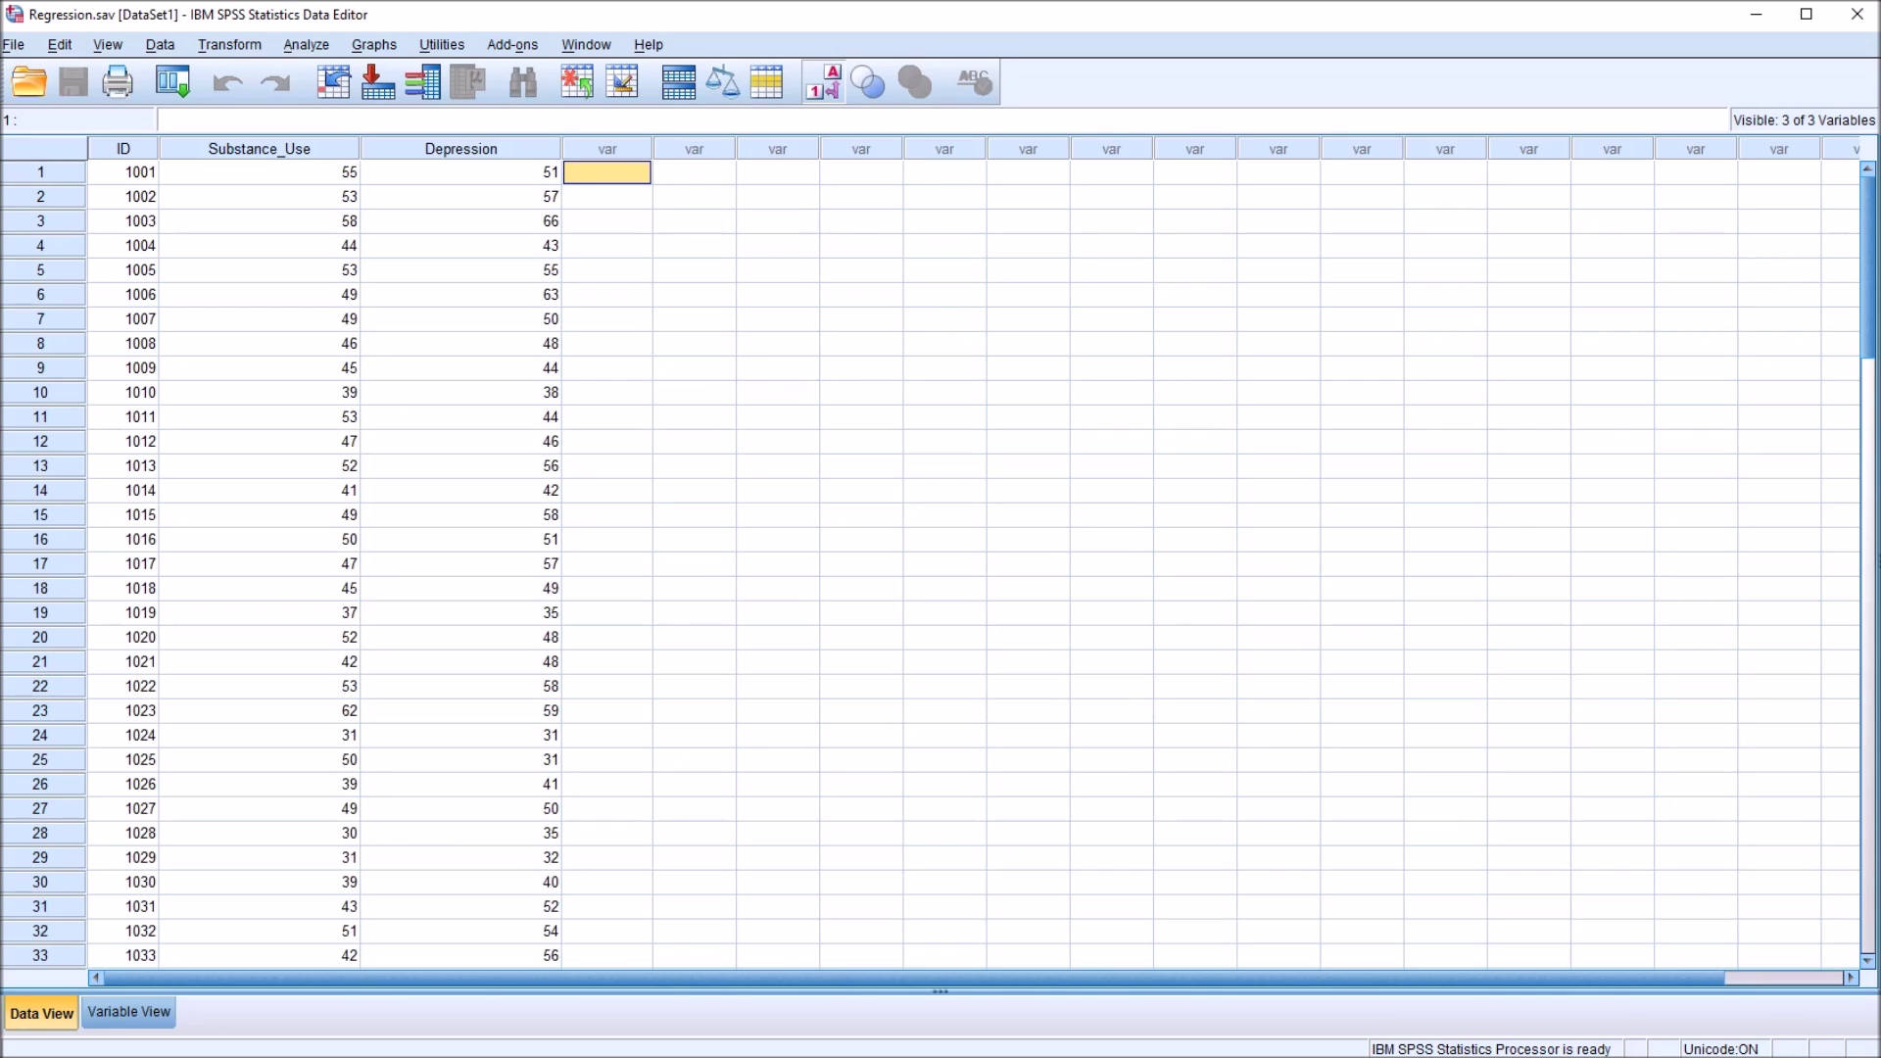
left_click(259, 173)
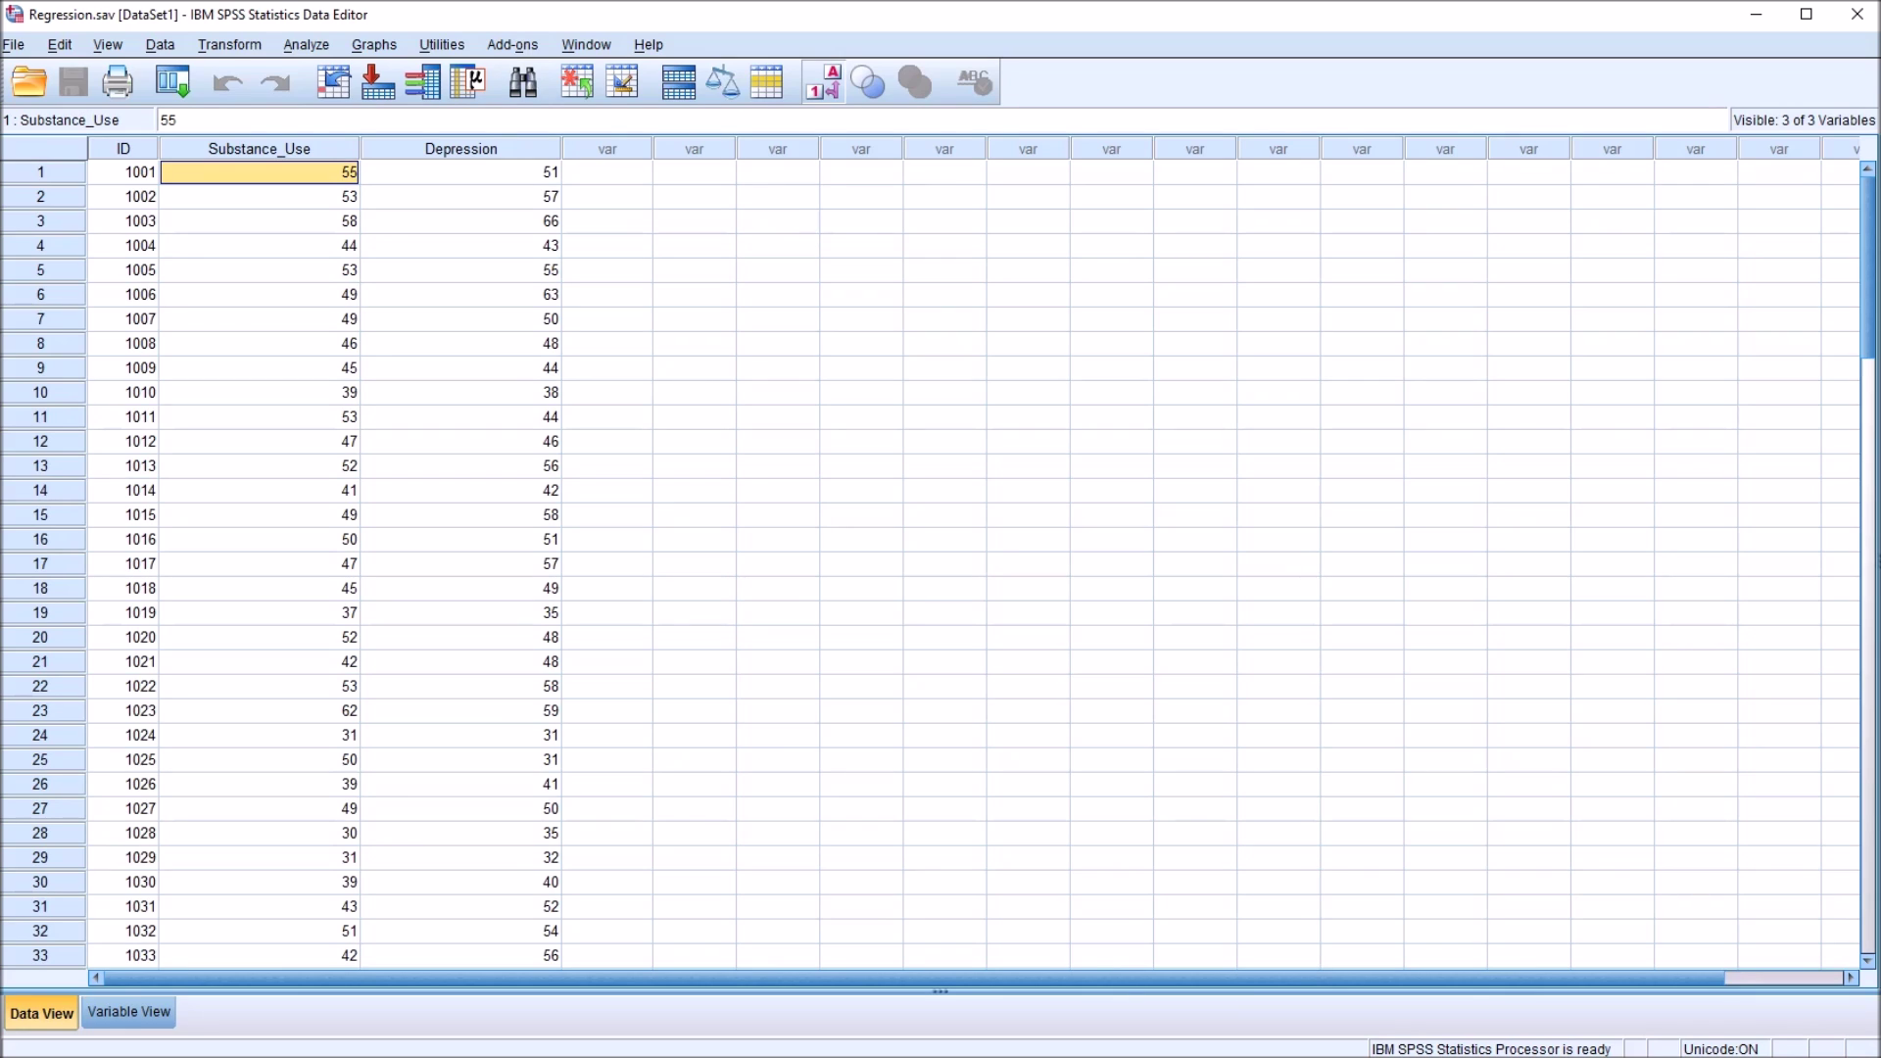
left_click(460, 173)
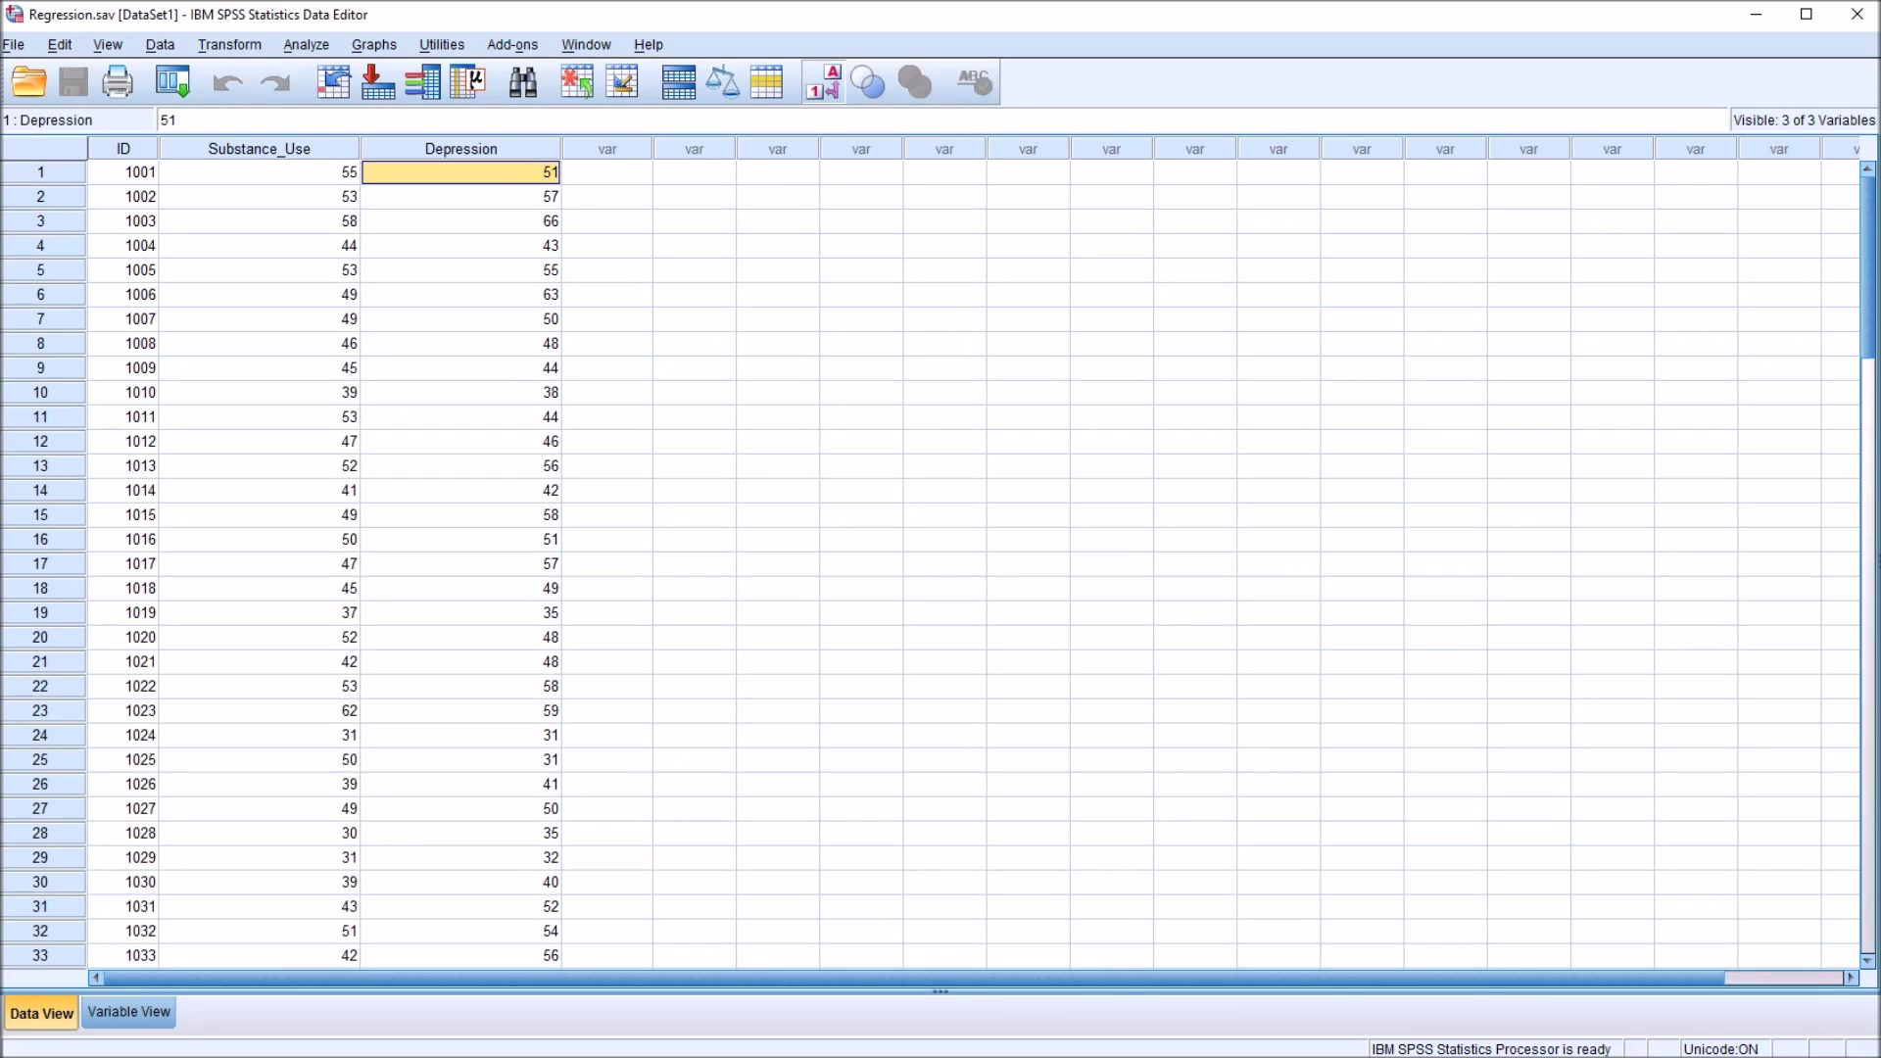
left_click(607, 172)
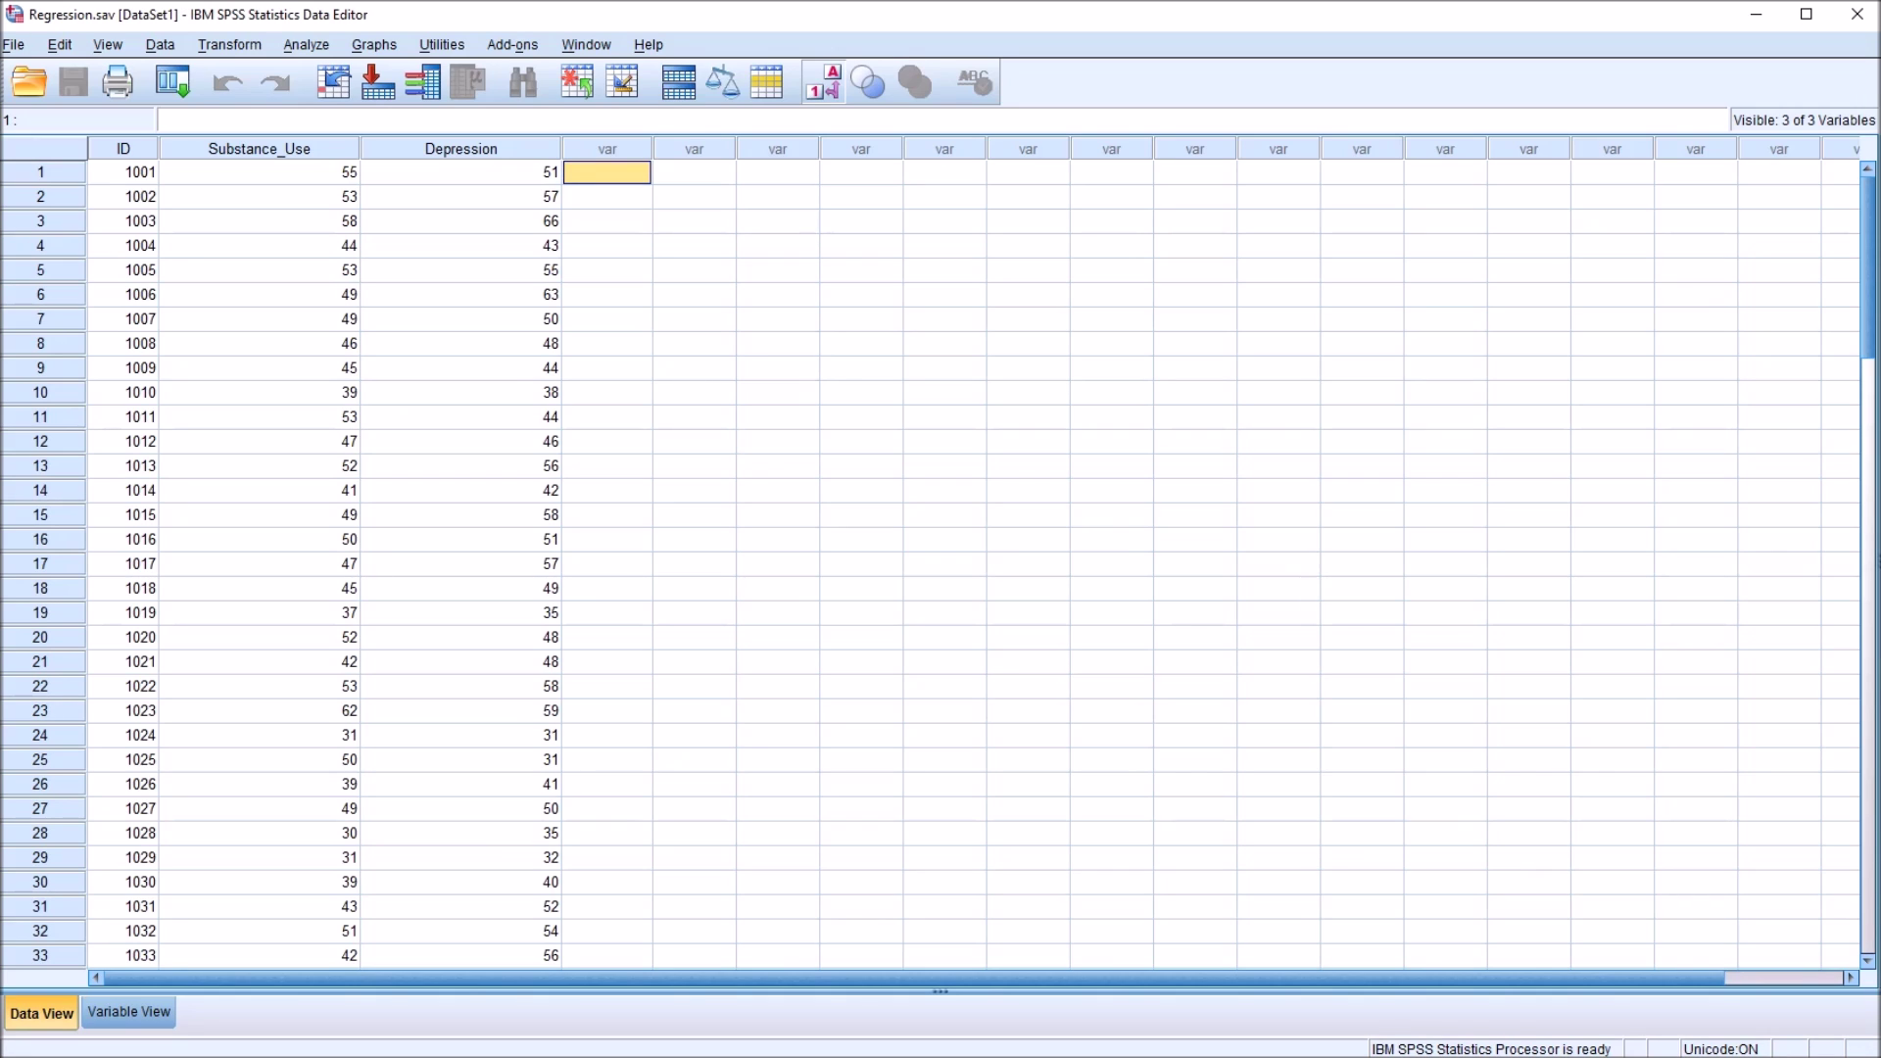
- Review the Substance_Use and Depression columns and their first-case scores as candidate predictor and outcome variables for a regression
left_click(259, 149)
left_click(259, 173)
left_click(460, 149)
left_click(460, 172)
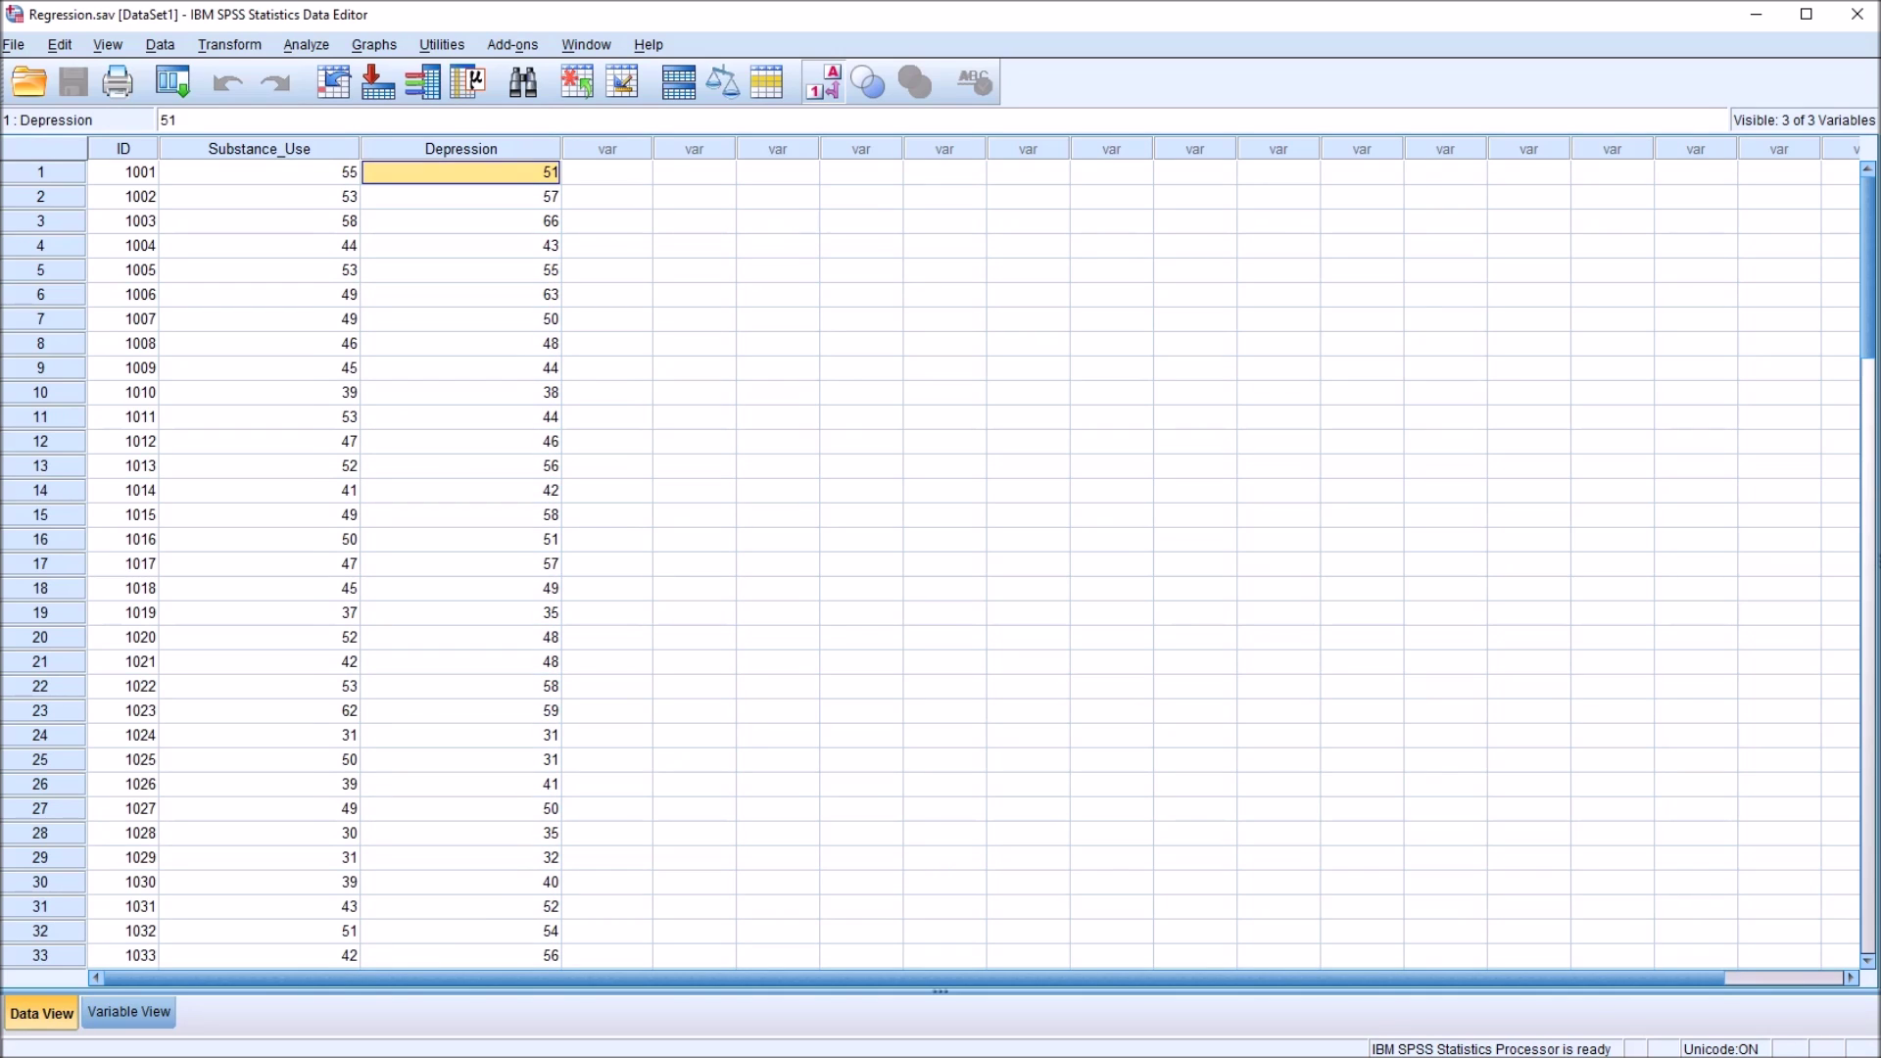
left_click(259, 173)
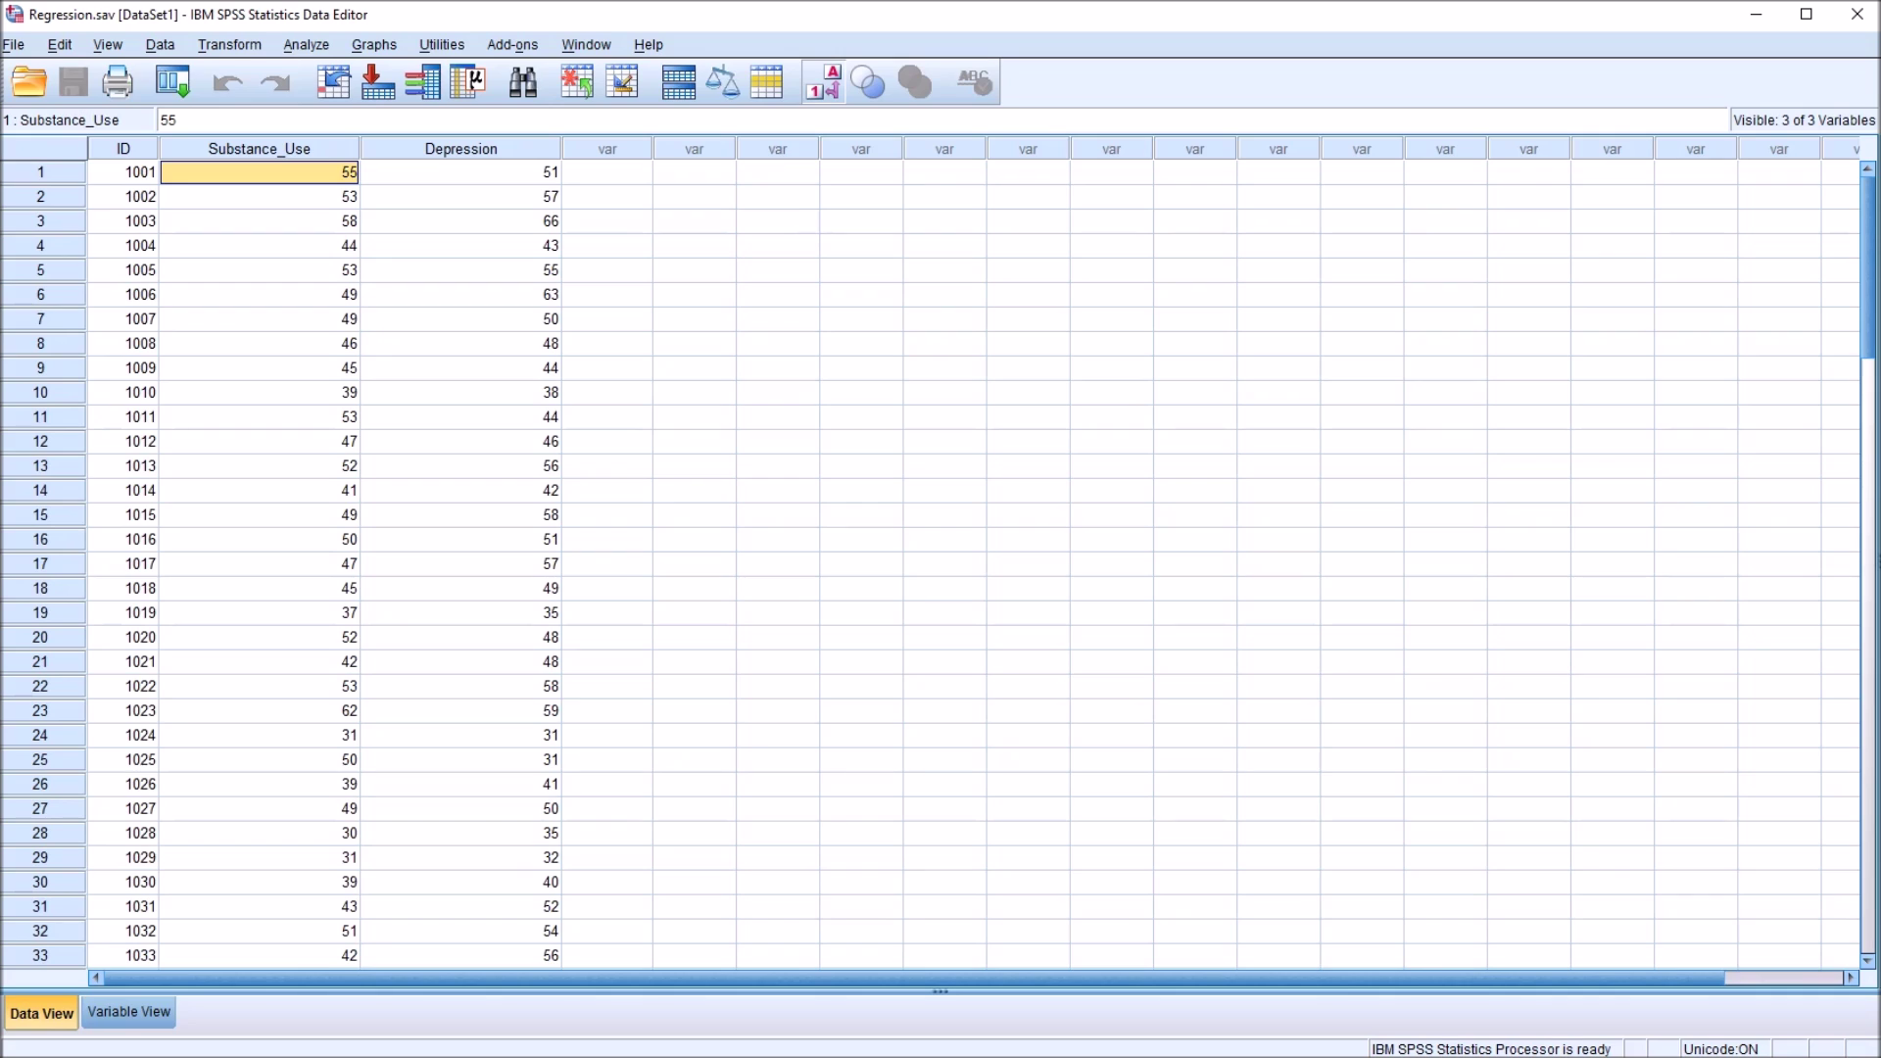
left_click(460, 173)
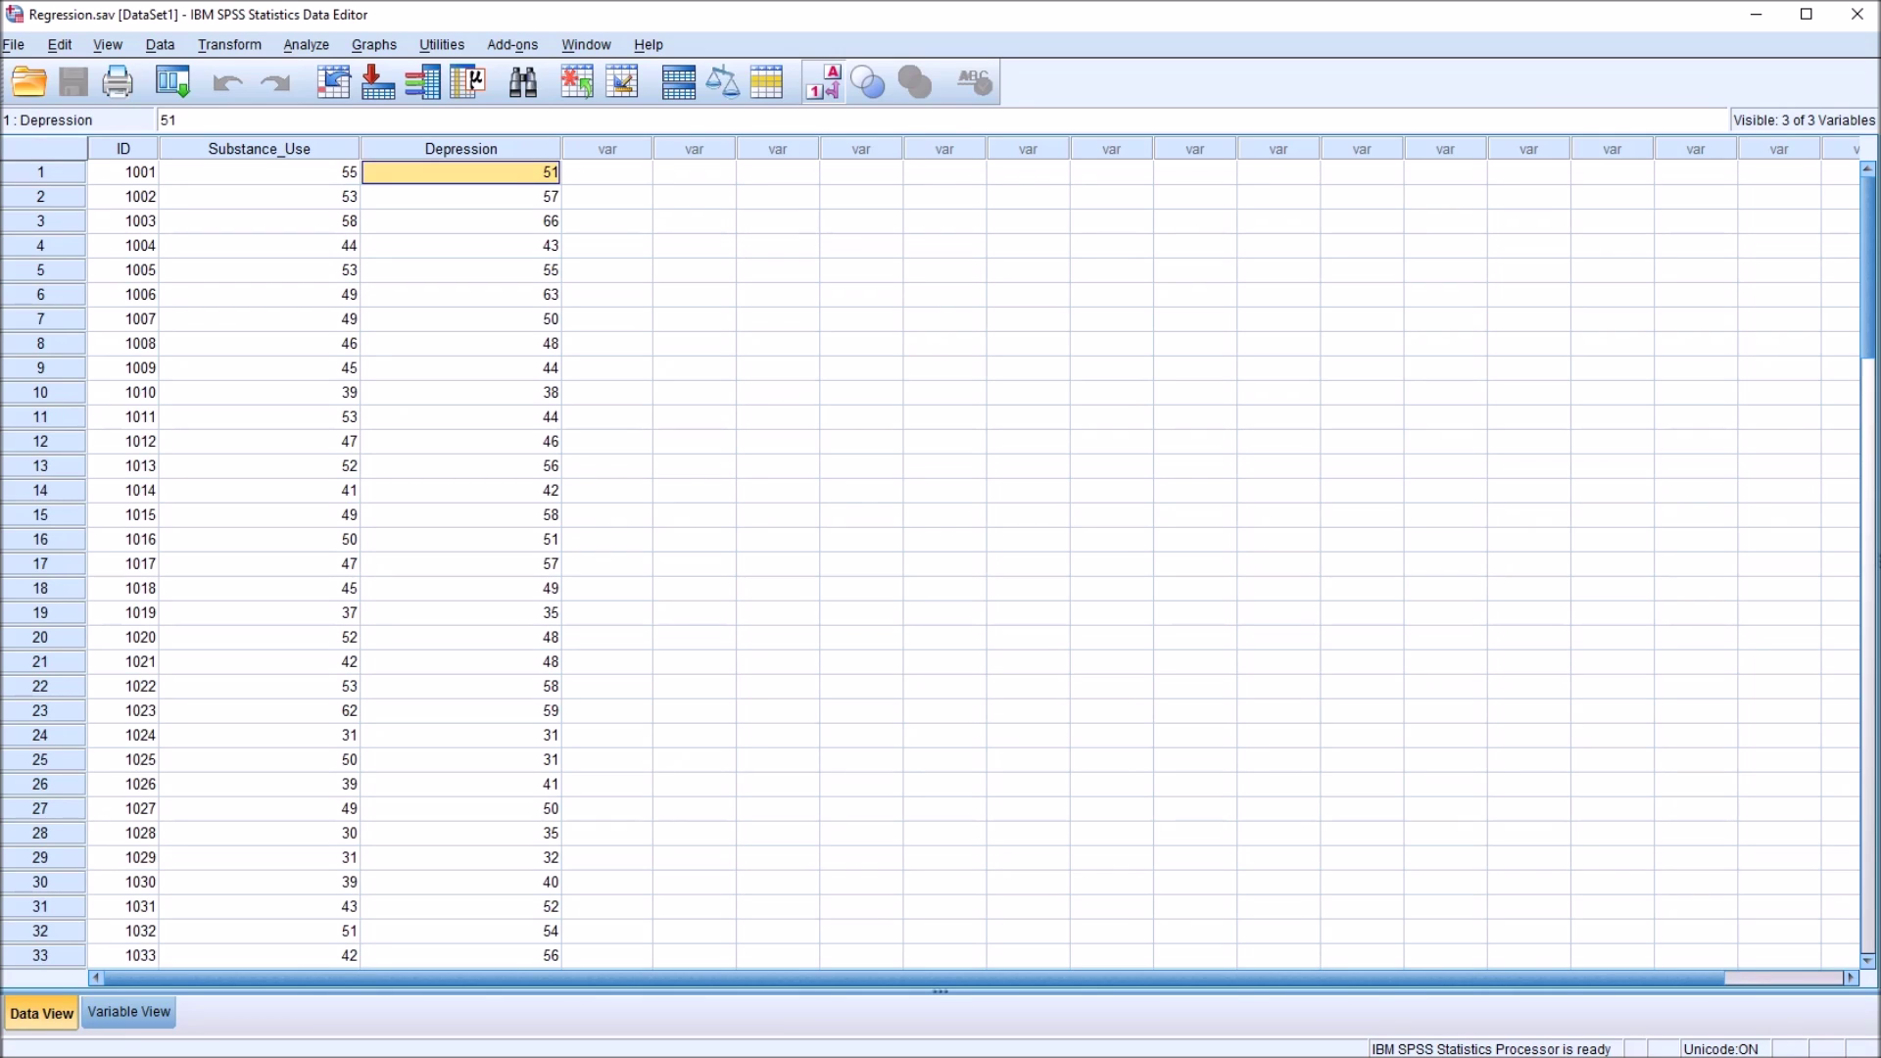
left_click(607, 172)
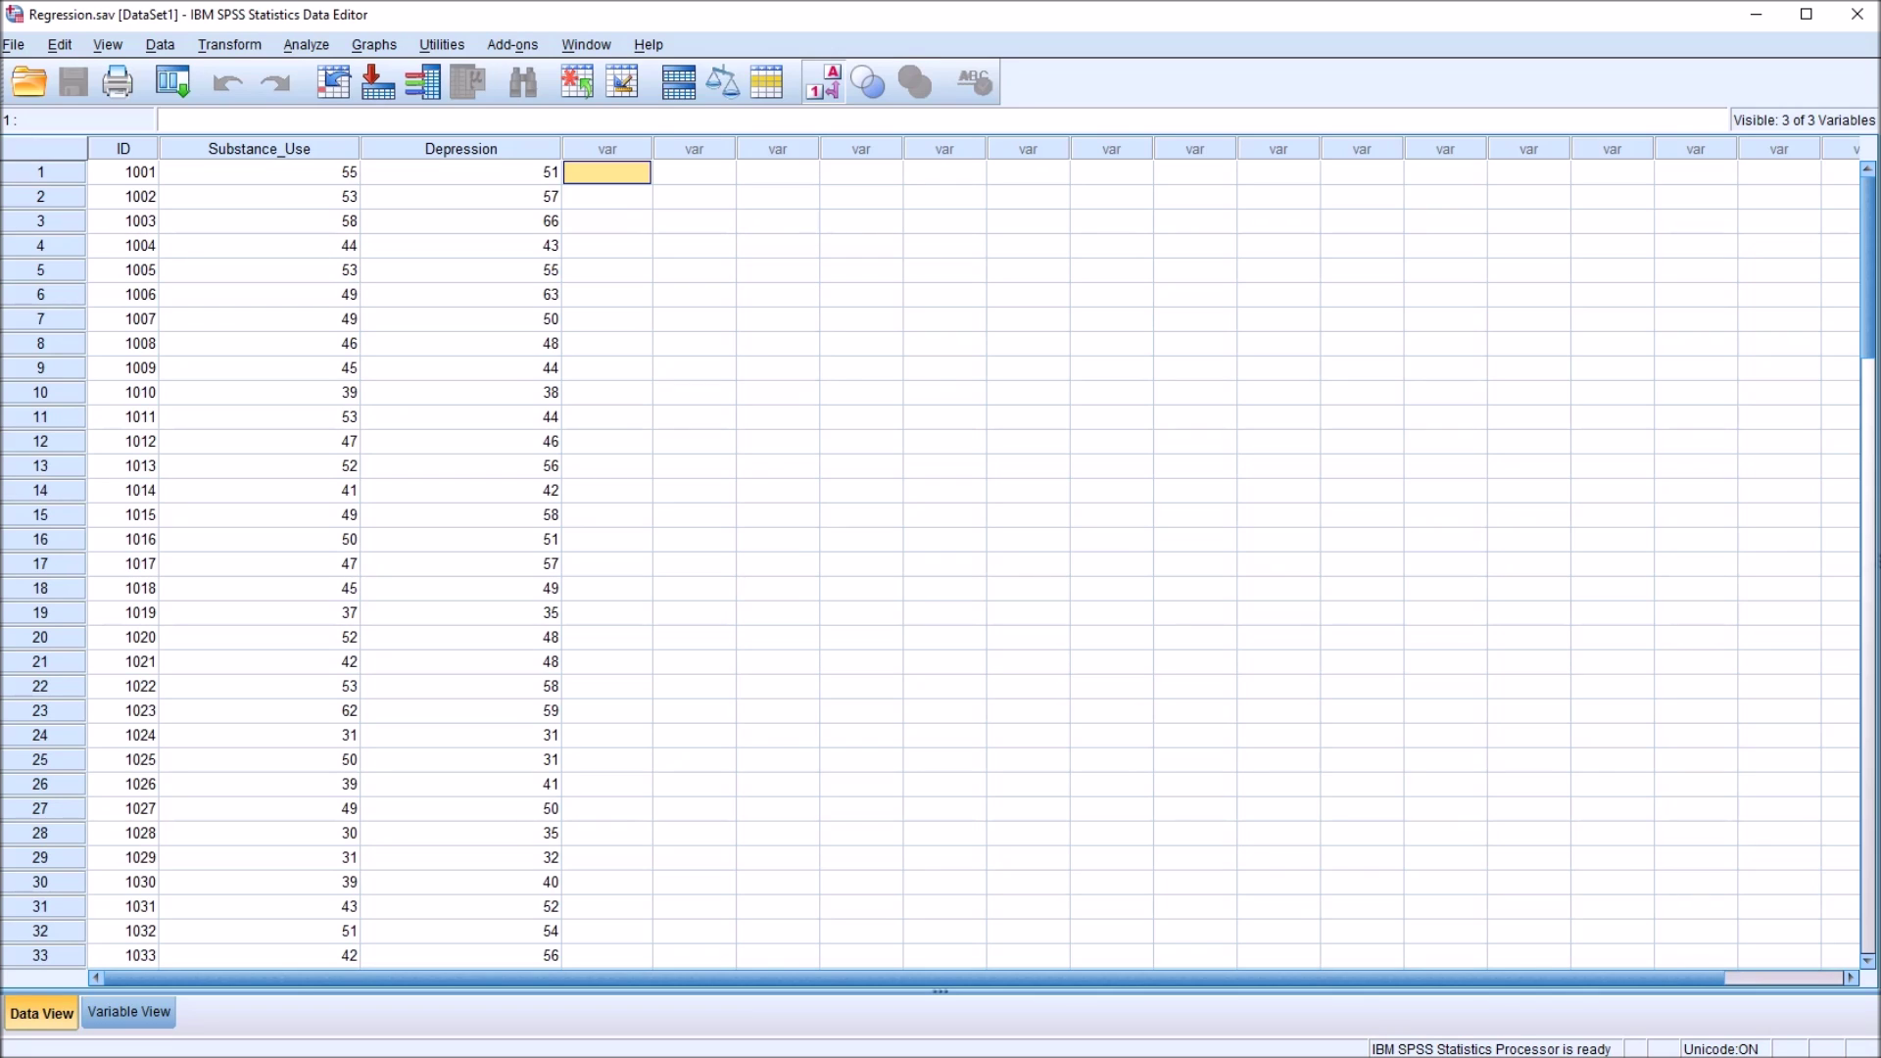
left_click(460, 149)
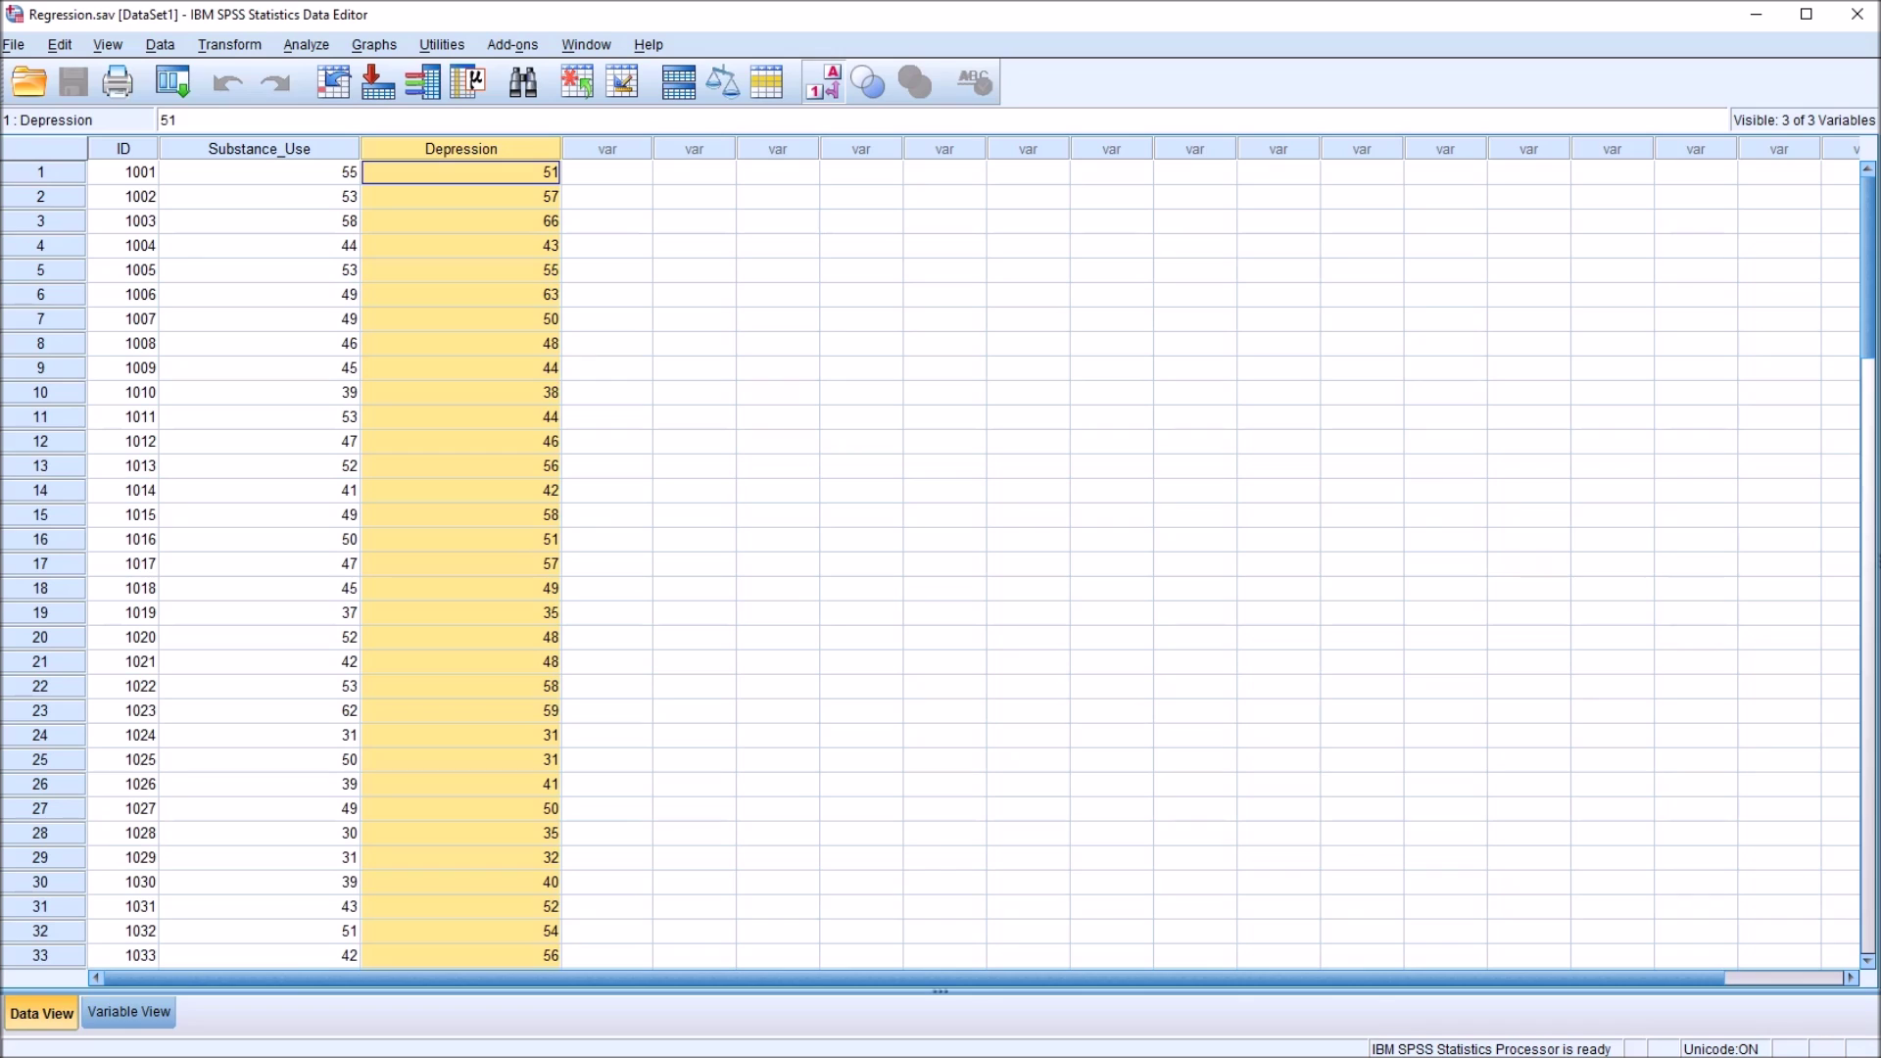
left_click(460, 173)
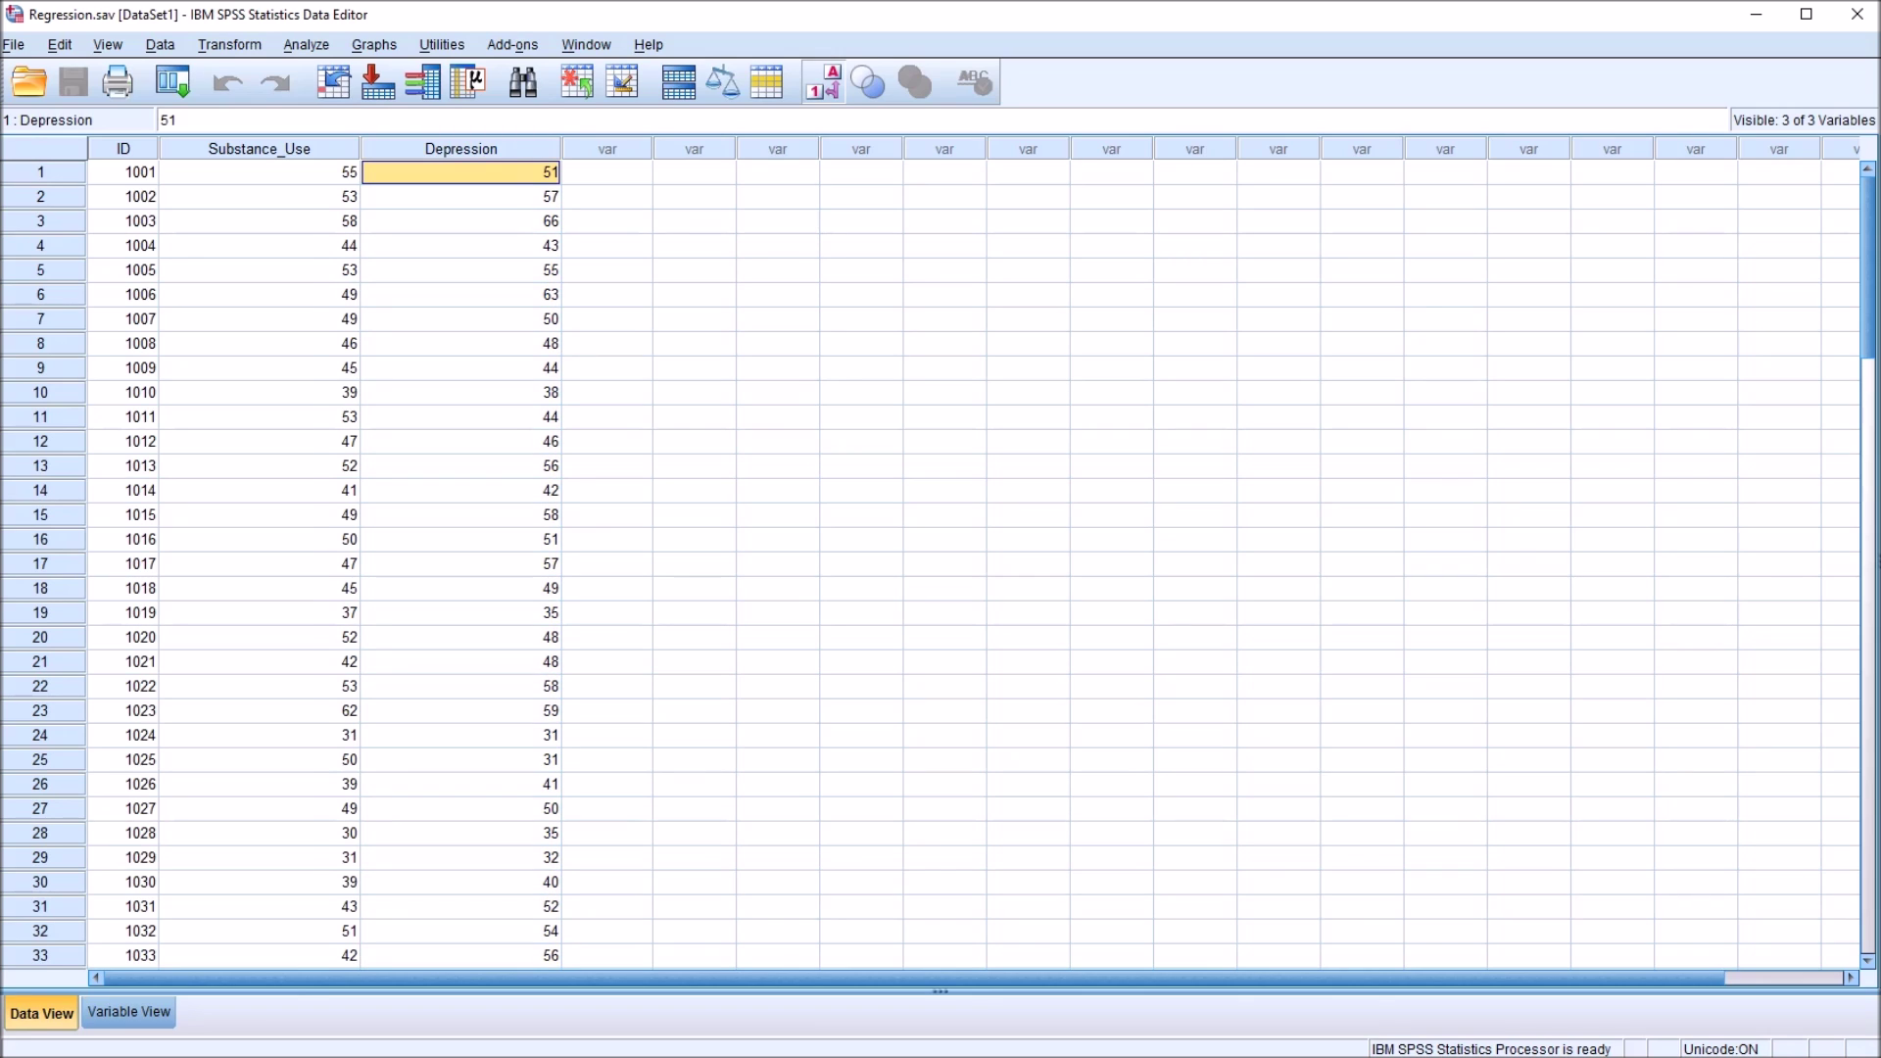
left_click(258, 172)
left_click(259, 149)
left_click(259, 172)
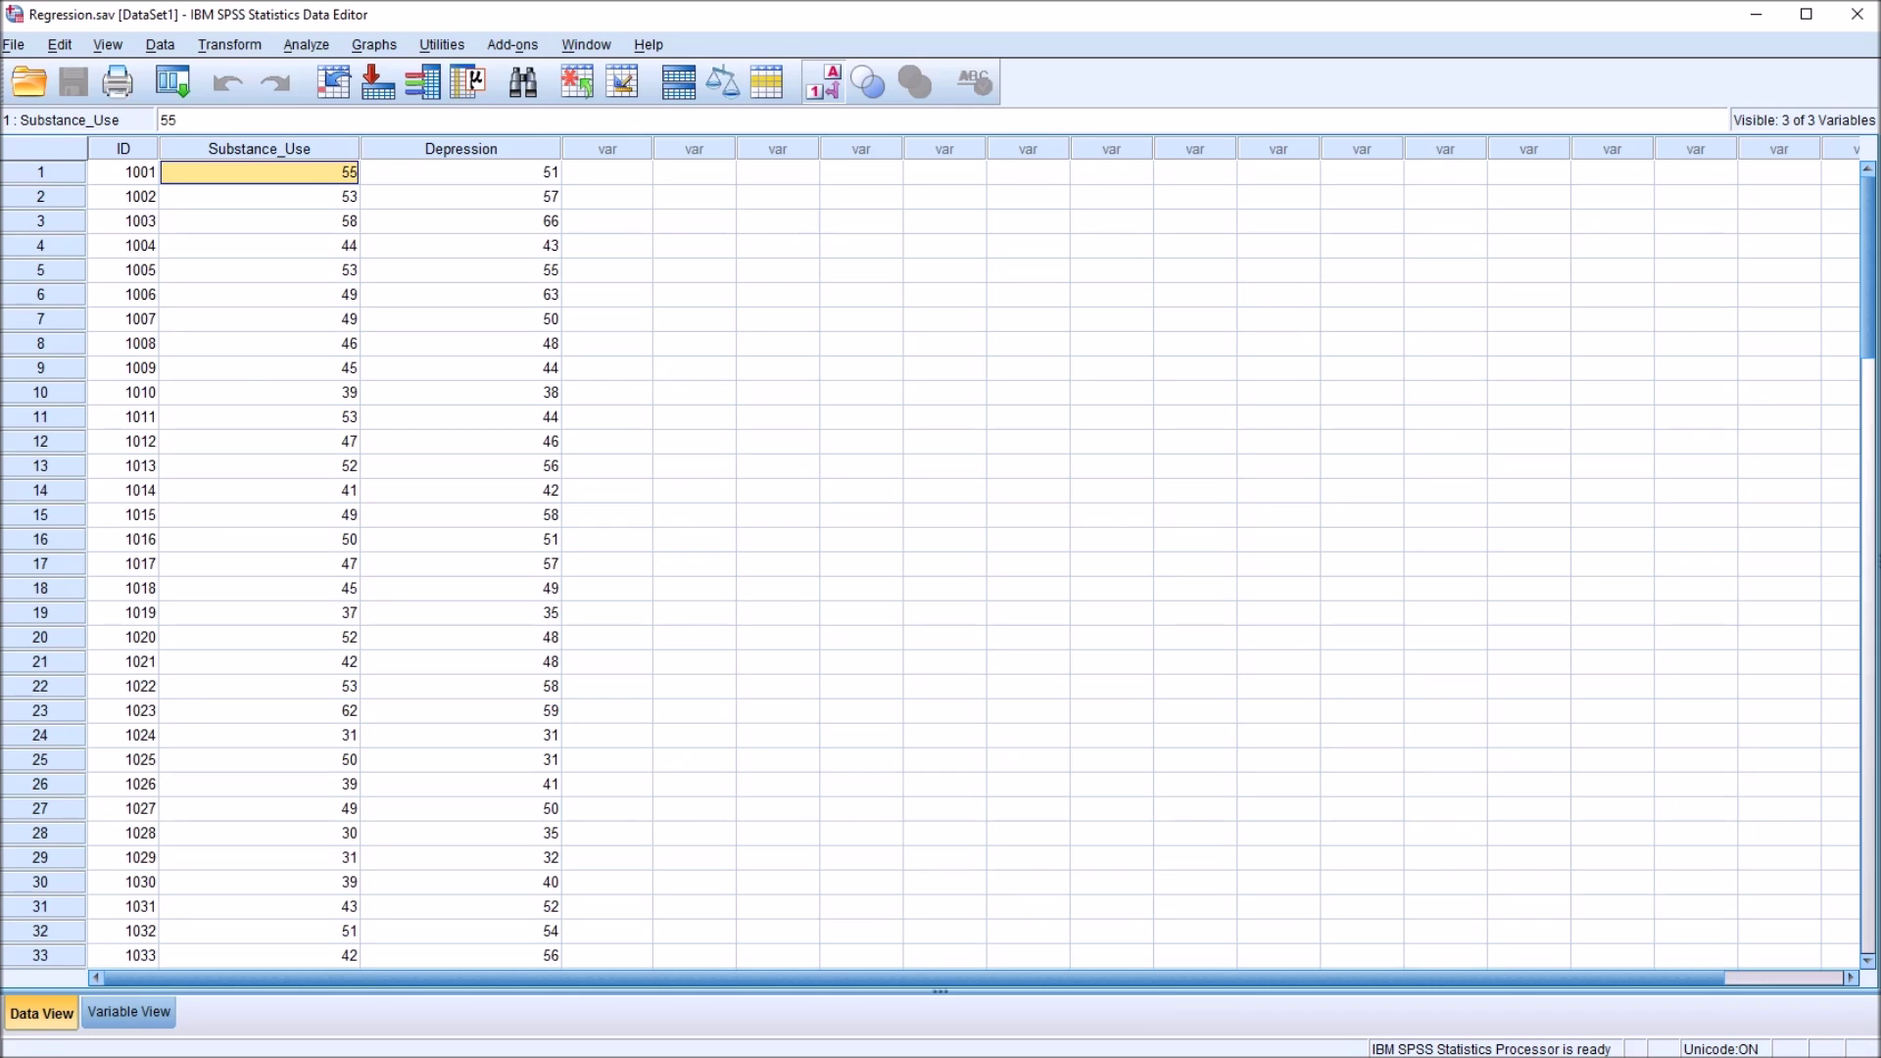
- Set up a linear regression with Depression as the dependent variable and Substance_Use as the independent variable
left_click(307, 45)
mouse_move(392, 253)
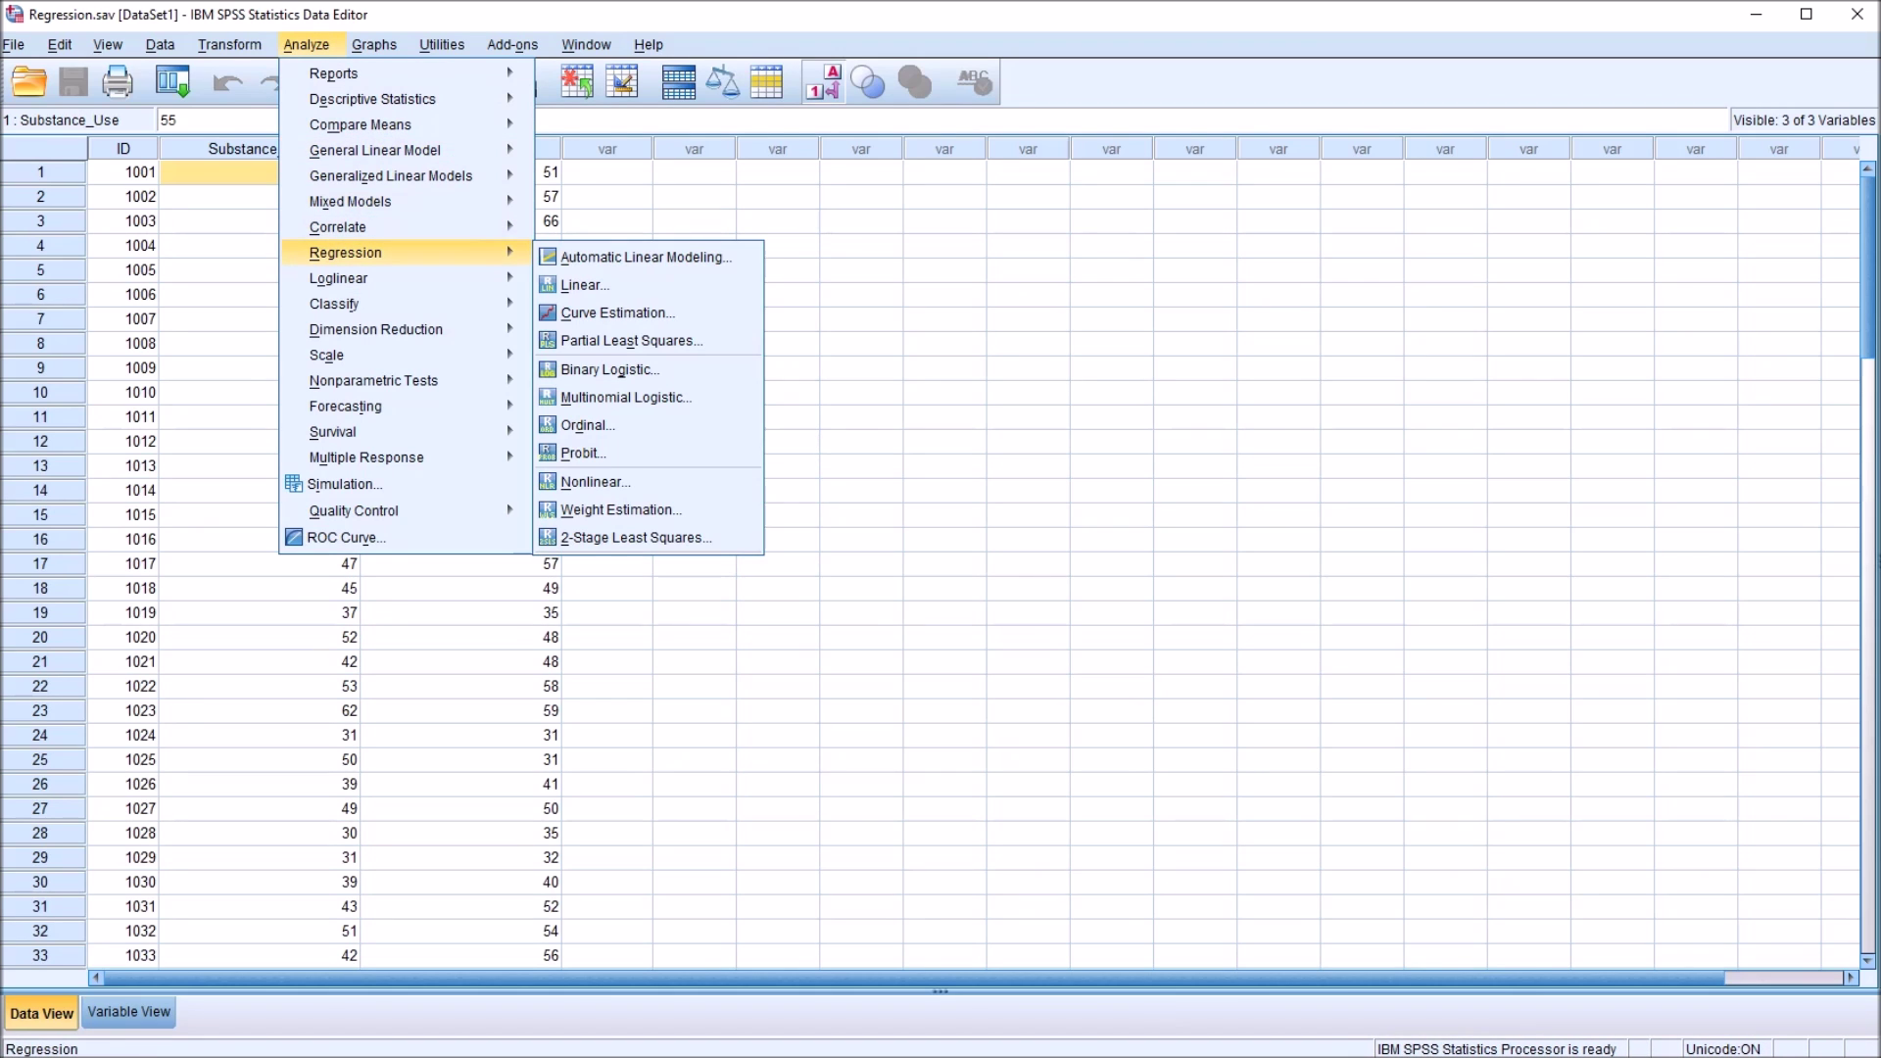
key("Down")
key("Return")
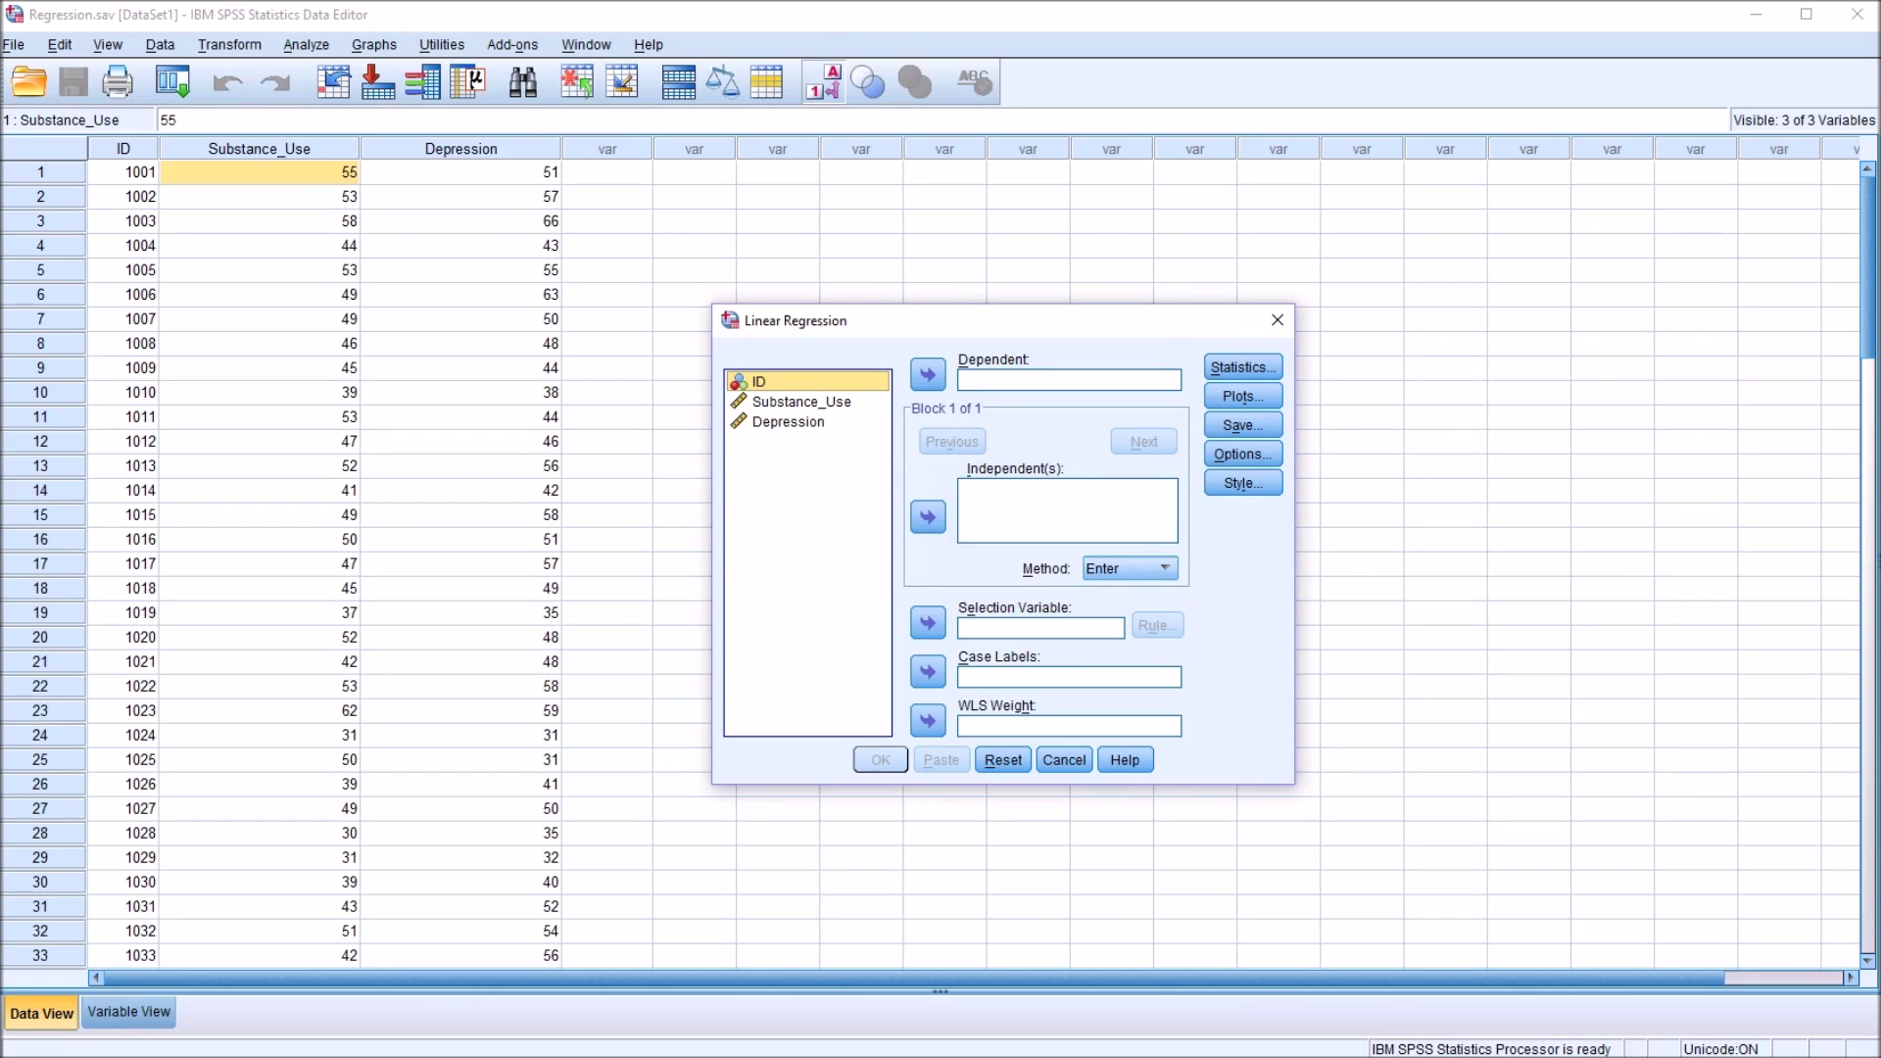
left_click_drag(787, 422, 1034, 382)
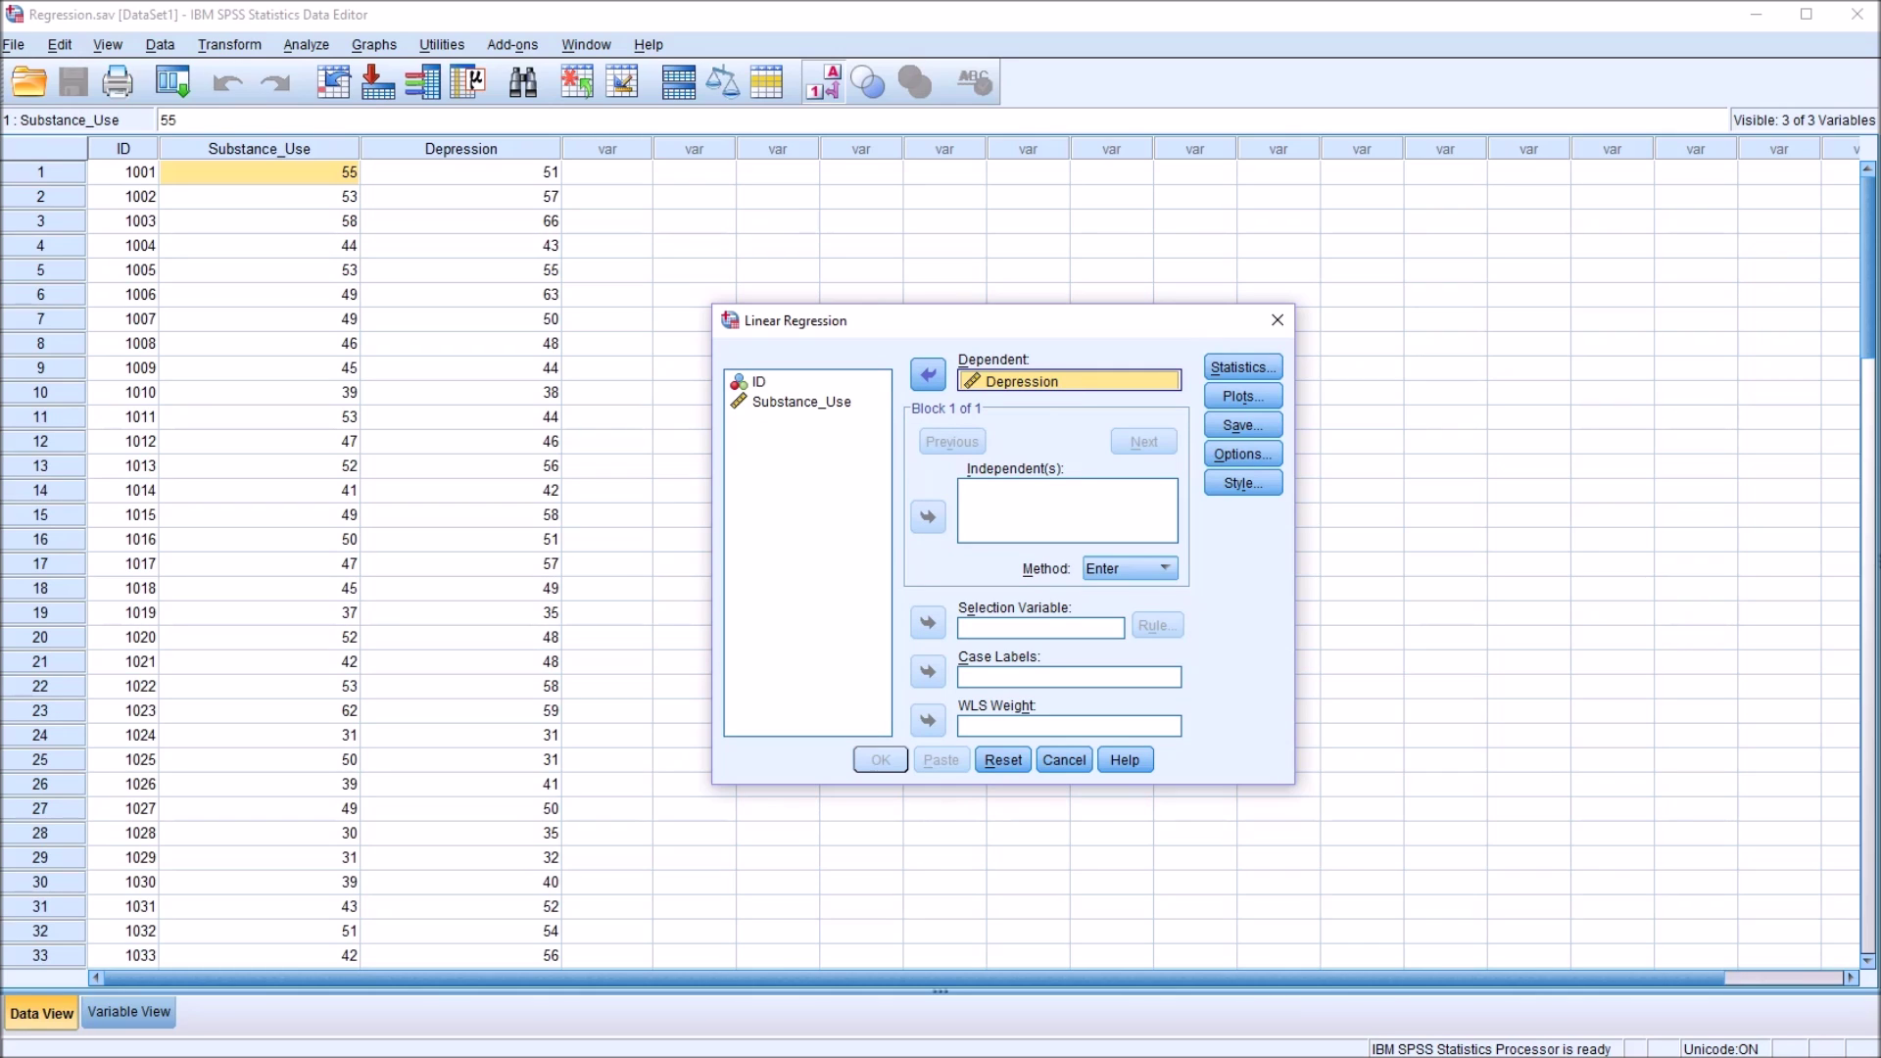
left_click_drag(800, 402, 1046, 519)
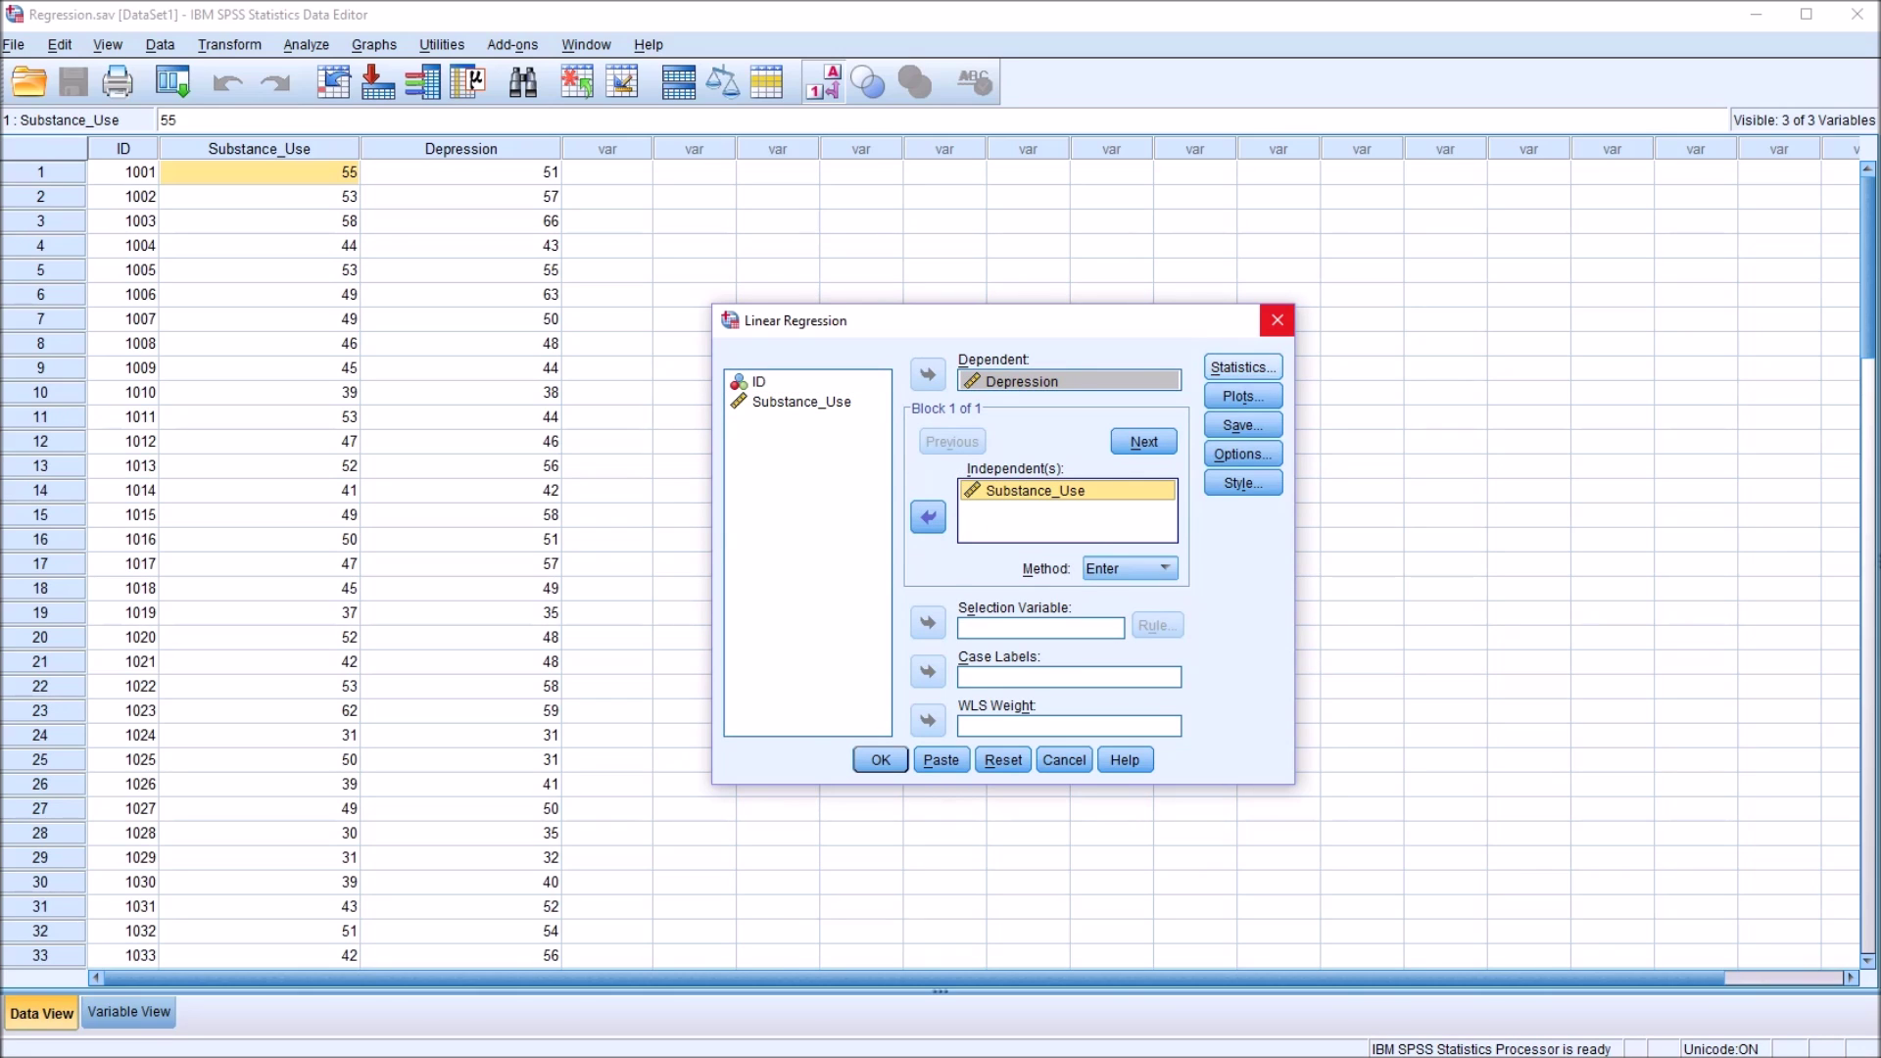
- Add R squared change, Descriptives, and Part and partial correlations to the regression statistics, and run the analysis
left_click(1243, 368)
left_click(1022, 441)
key("space")
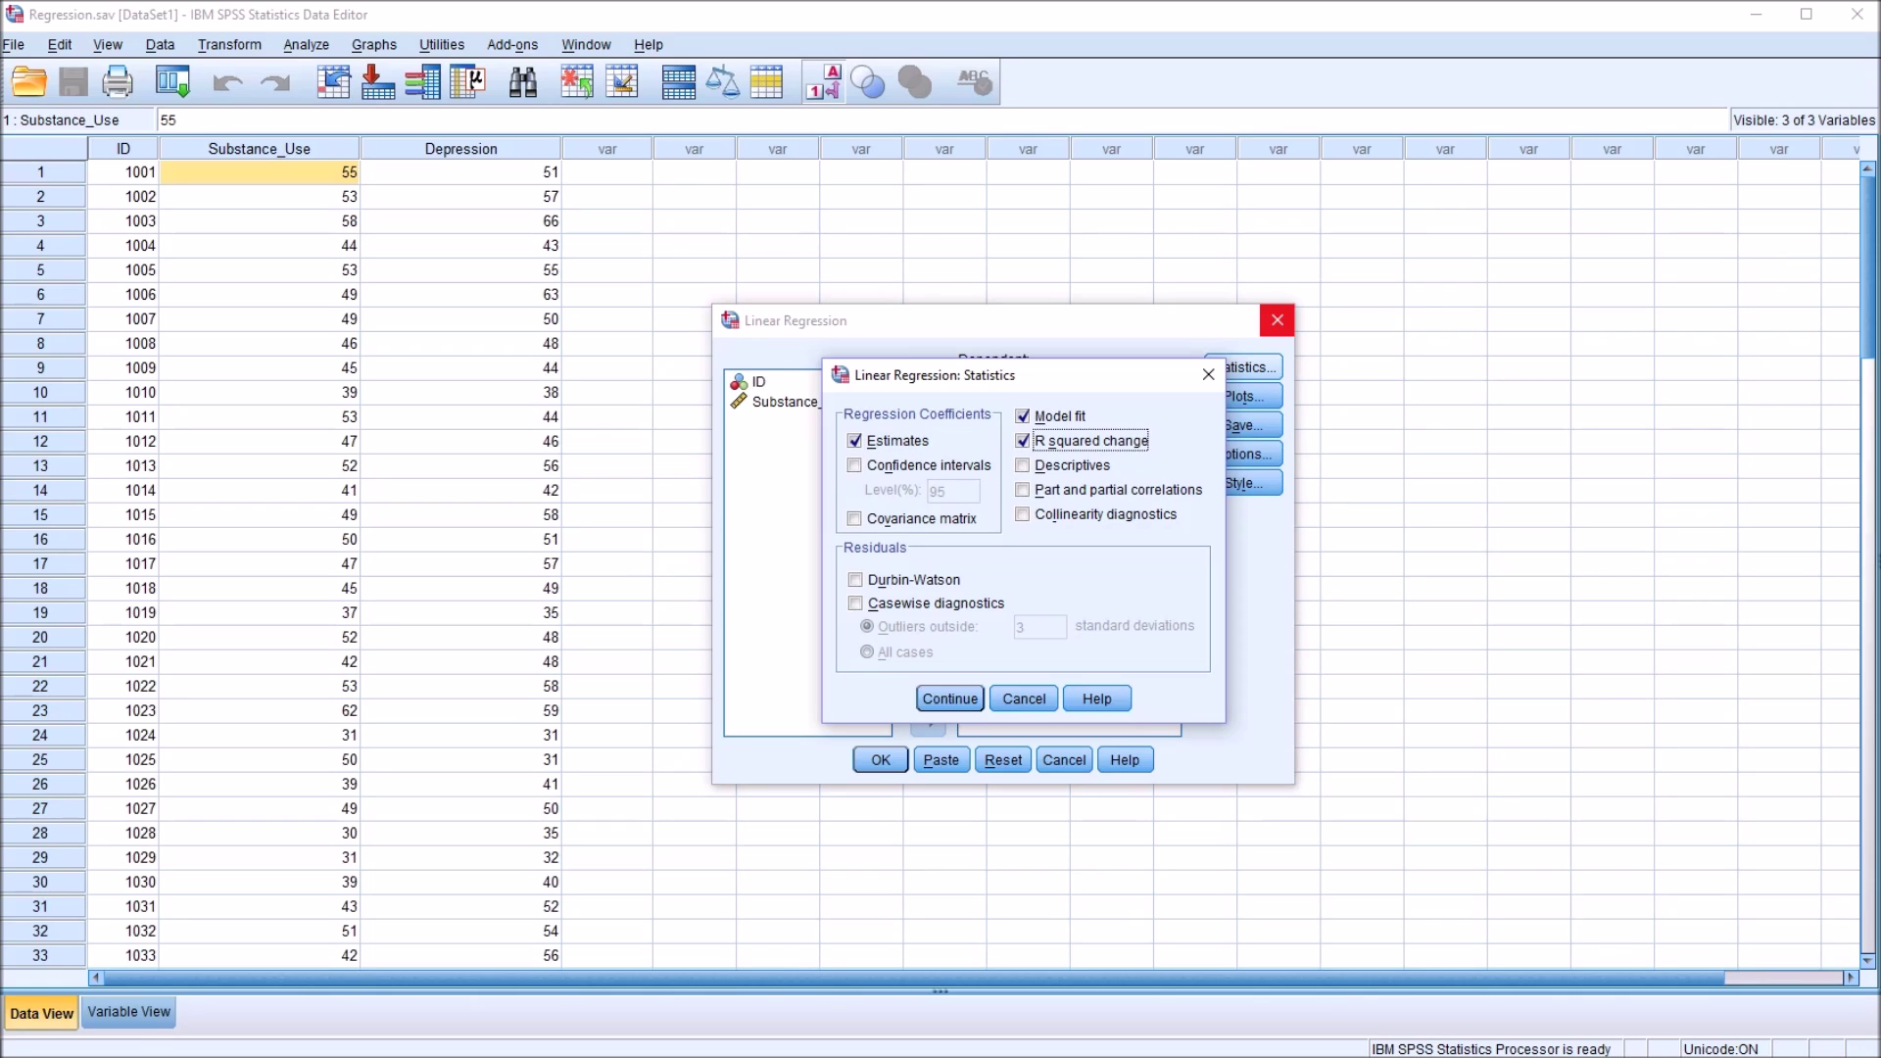
left_click(1023, 465)
left_click(1022, 490)
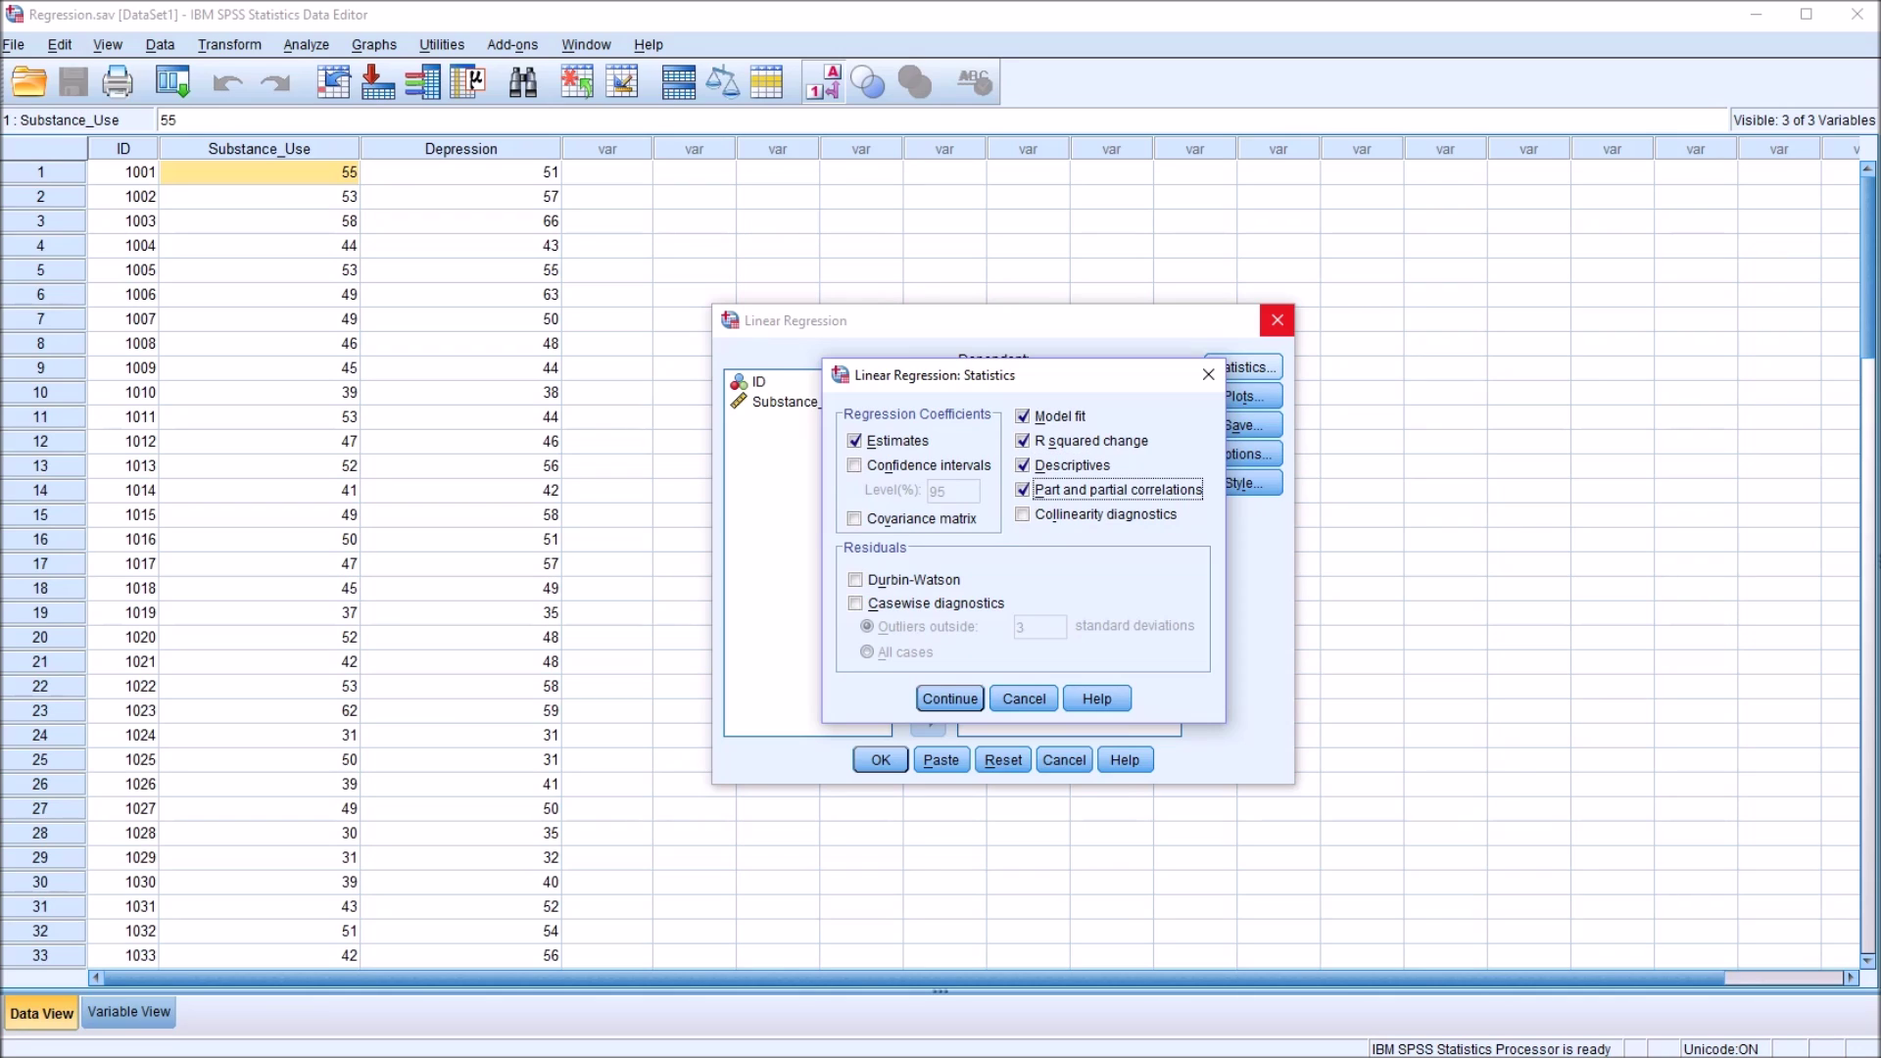
left_click(949, 698)
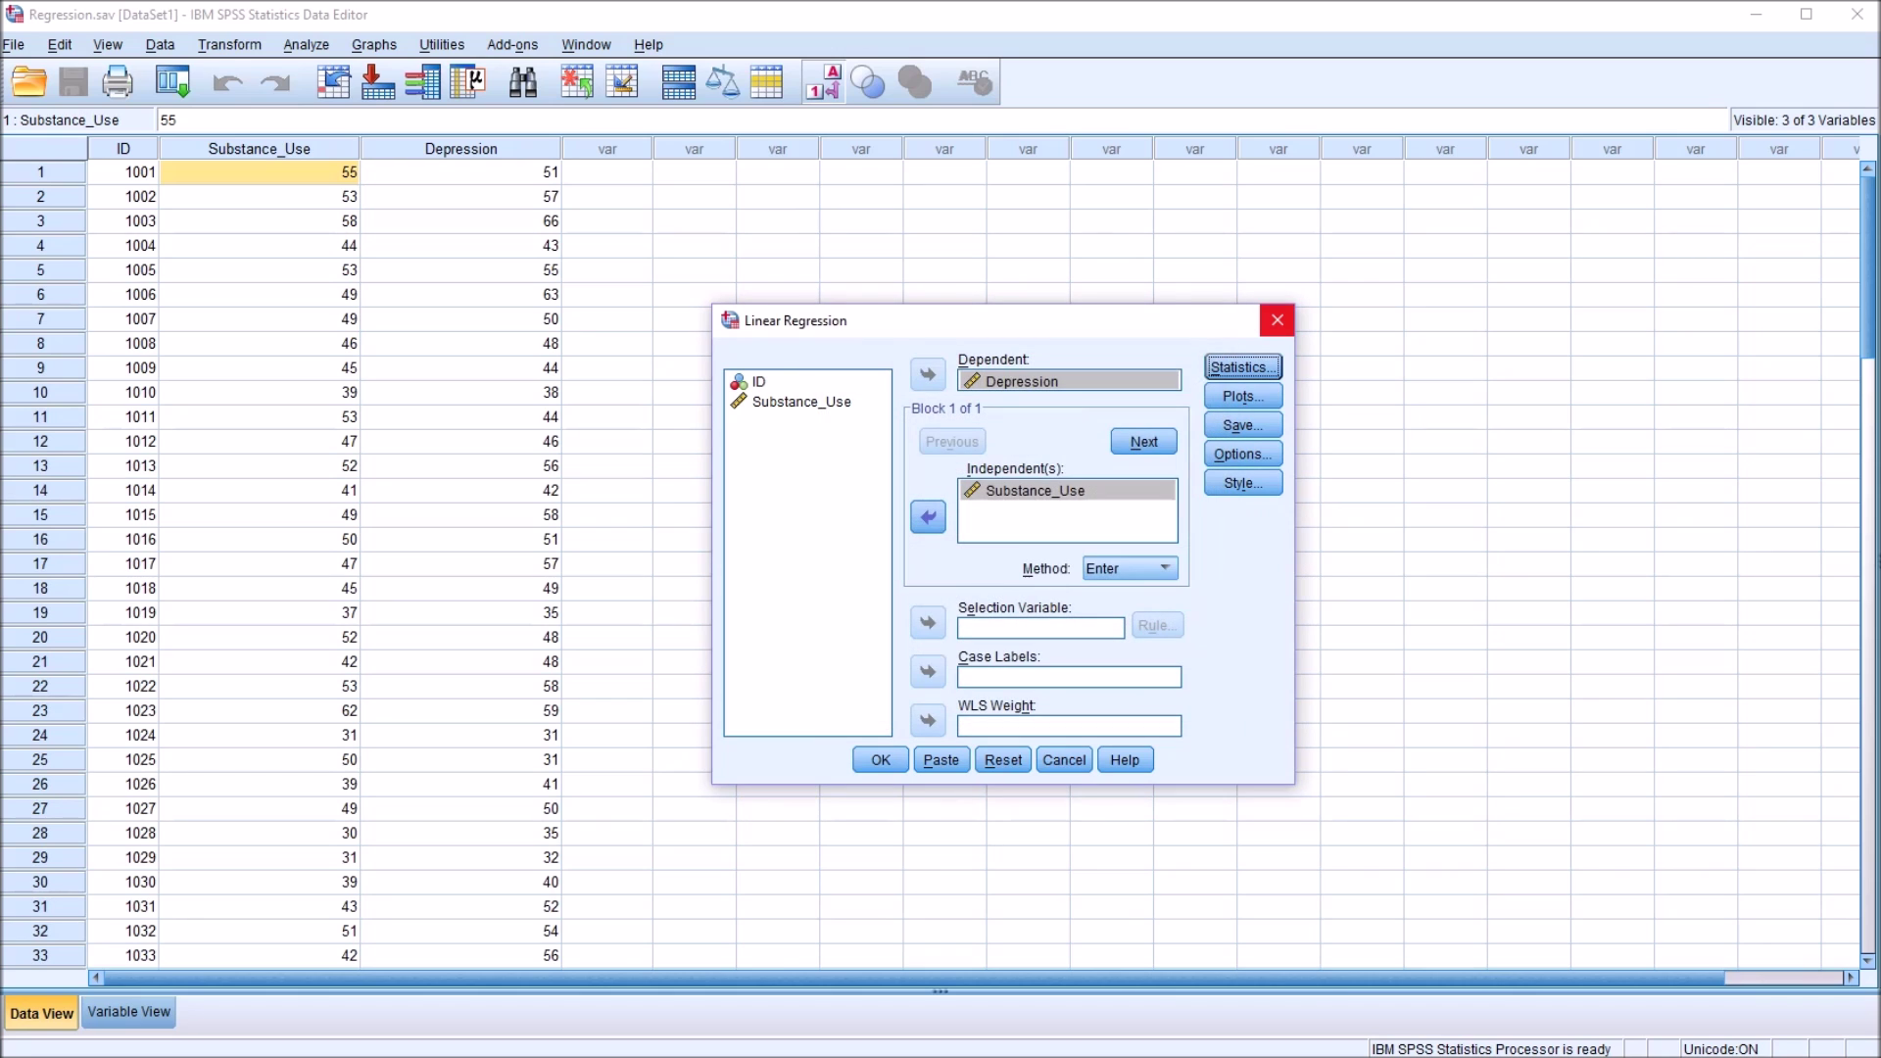
left_click(879, 759)
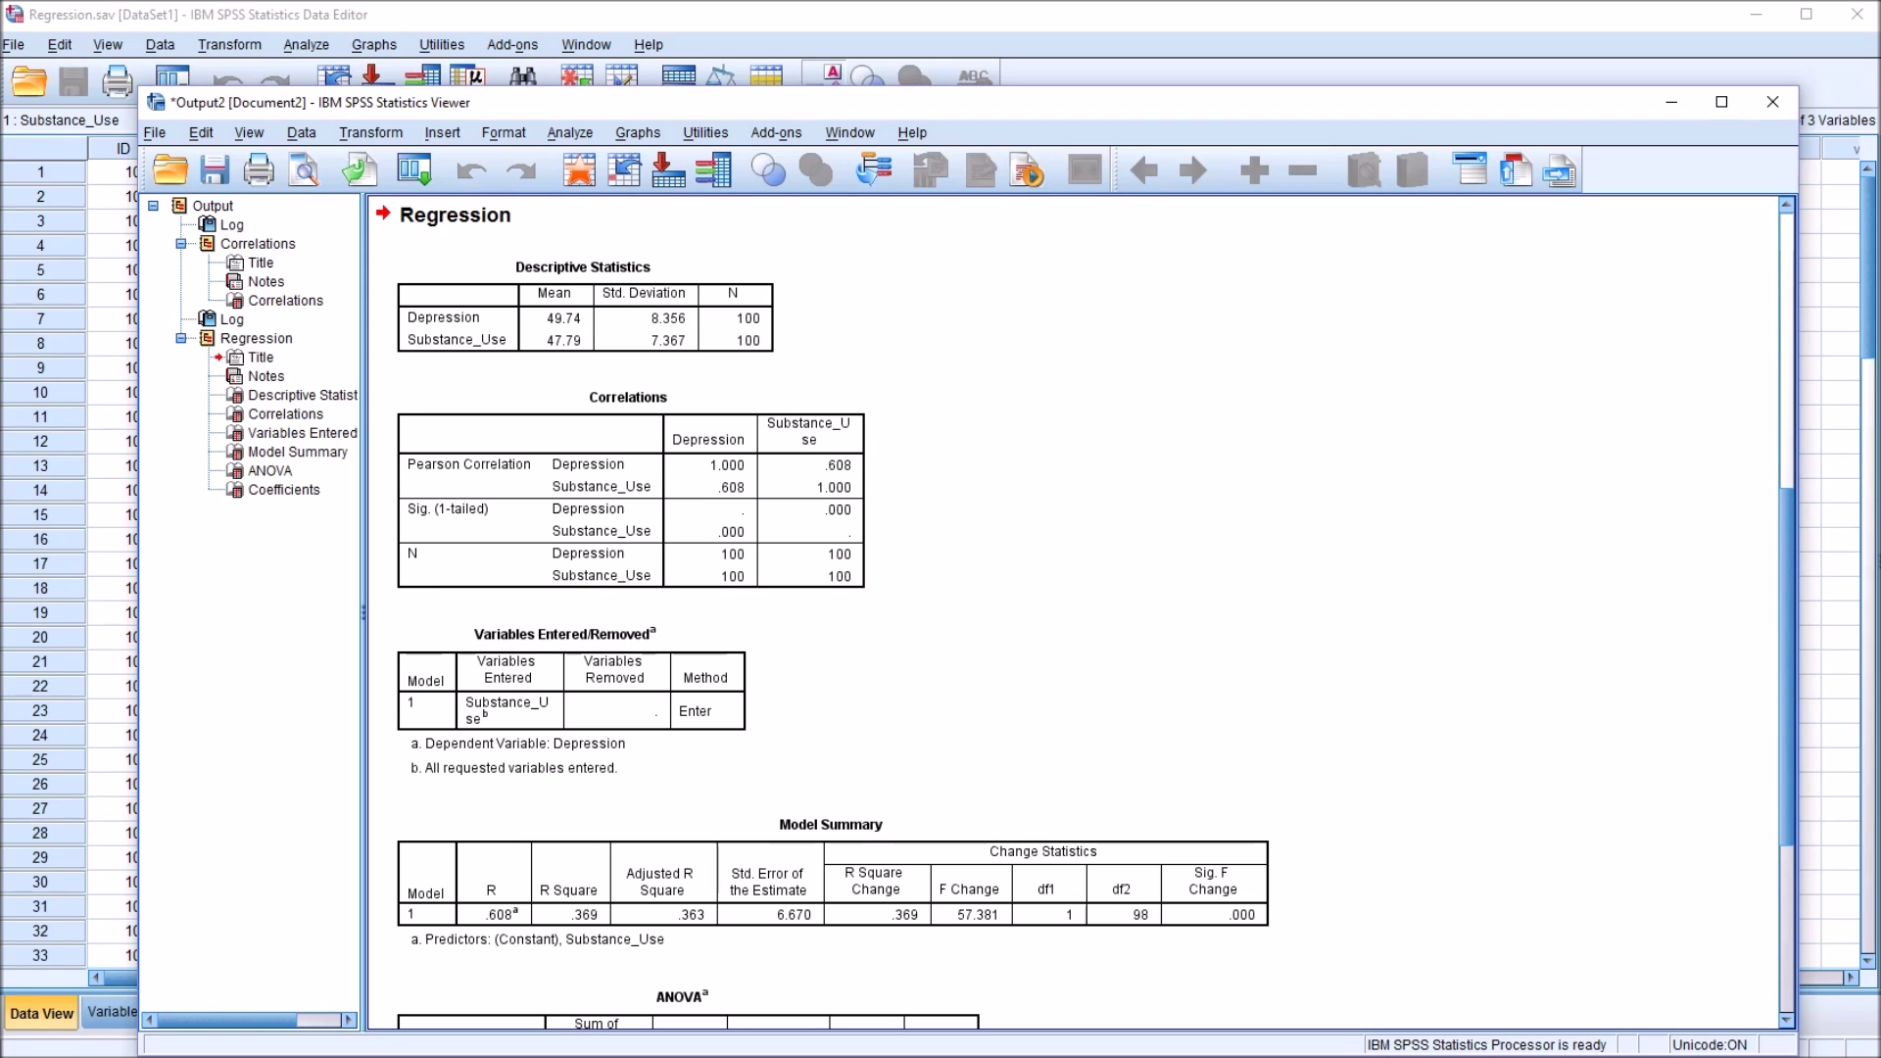
- Examine the regression output from Model Summary to Coefficients, focusing on the unstandardized B values for Substance_Use and the constant
scroll(1078, 615, "down", 3)
scroll(1078, 615, "down", 1)
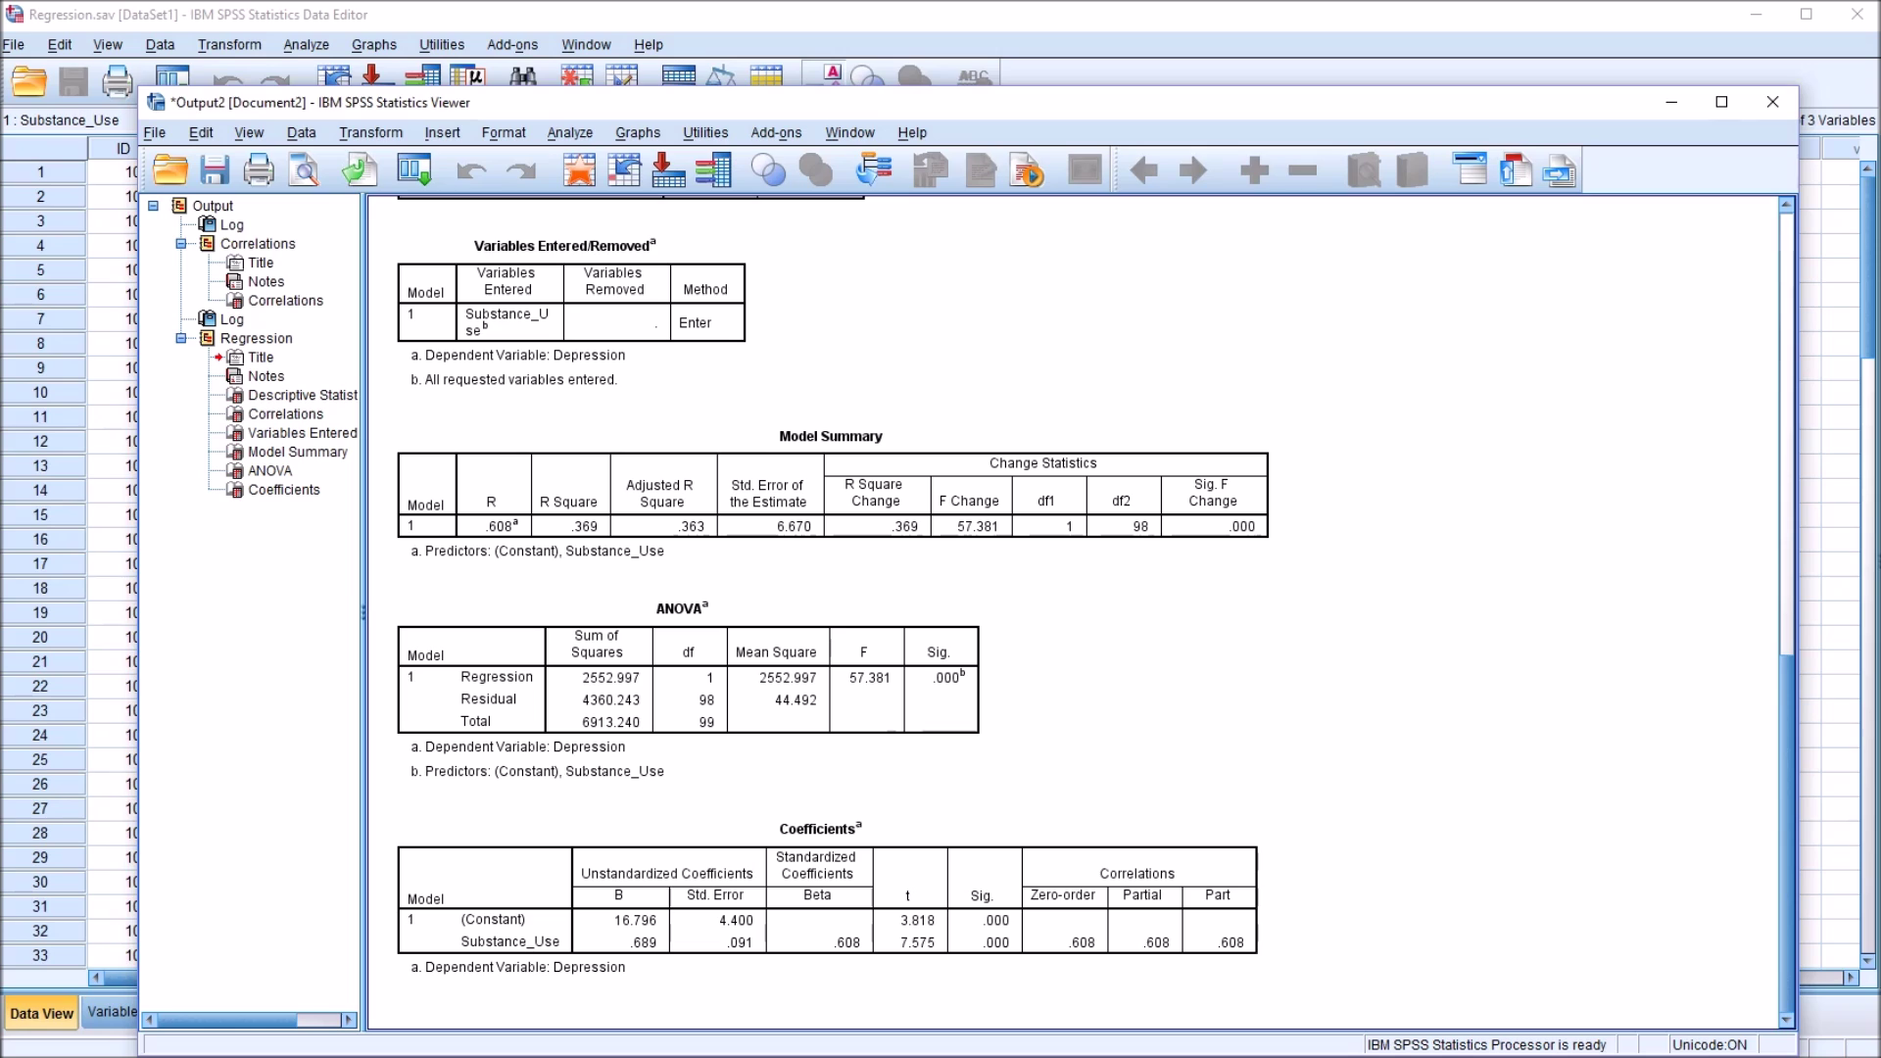
left_click(831, 490)
left_click(828, 897)
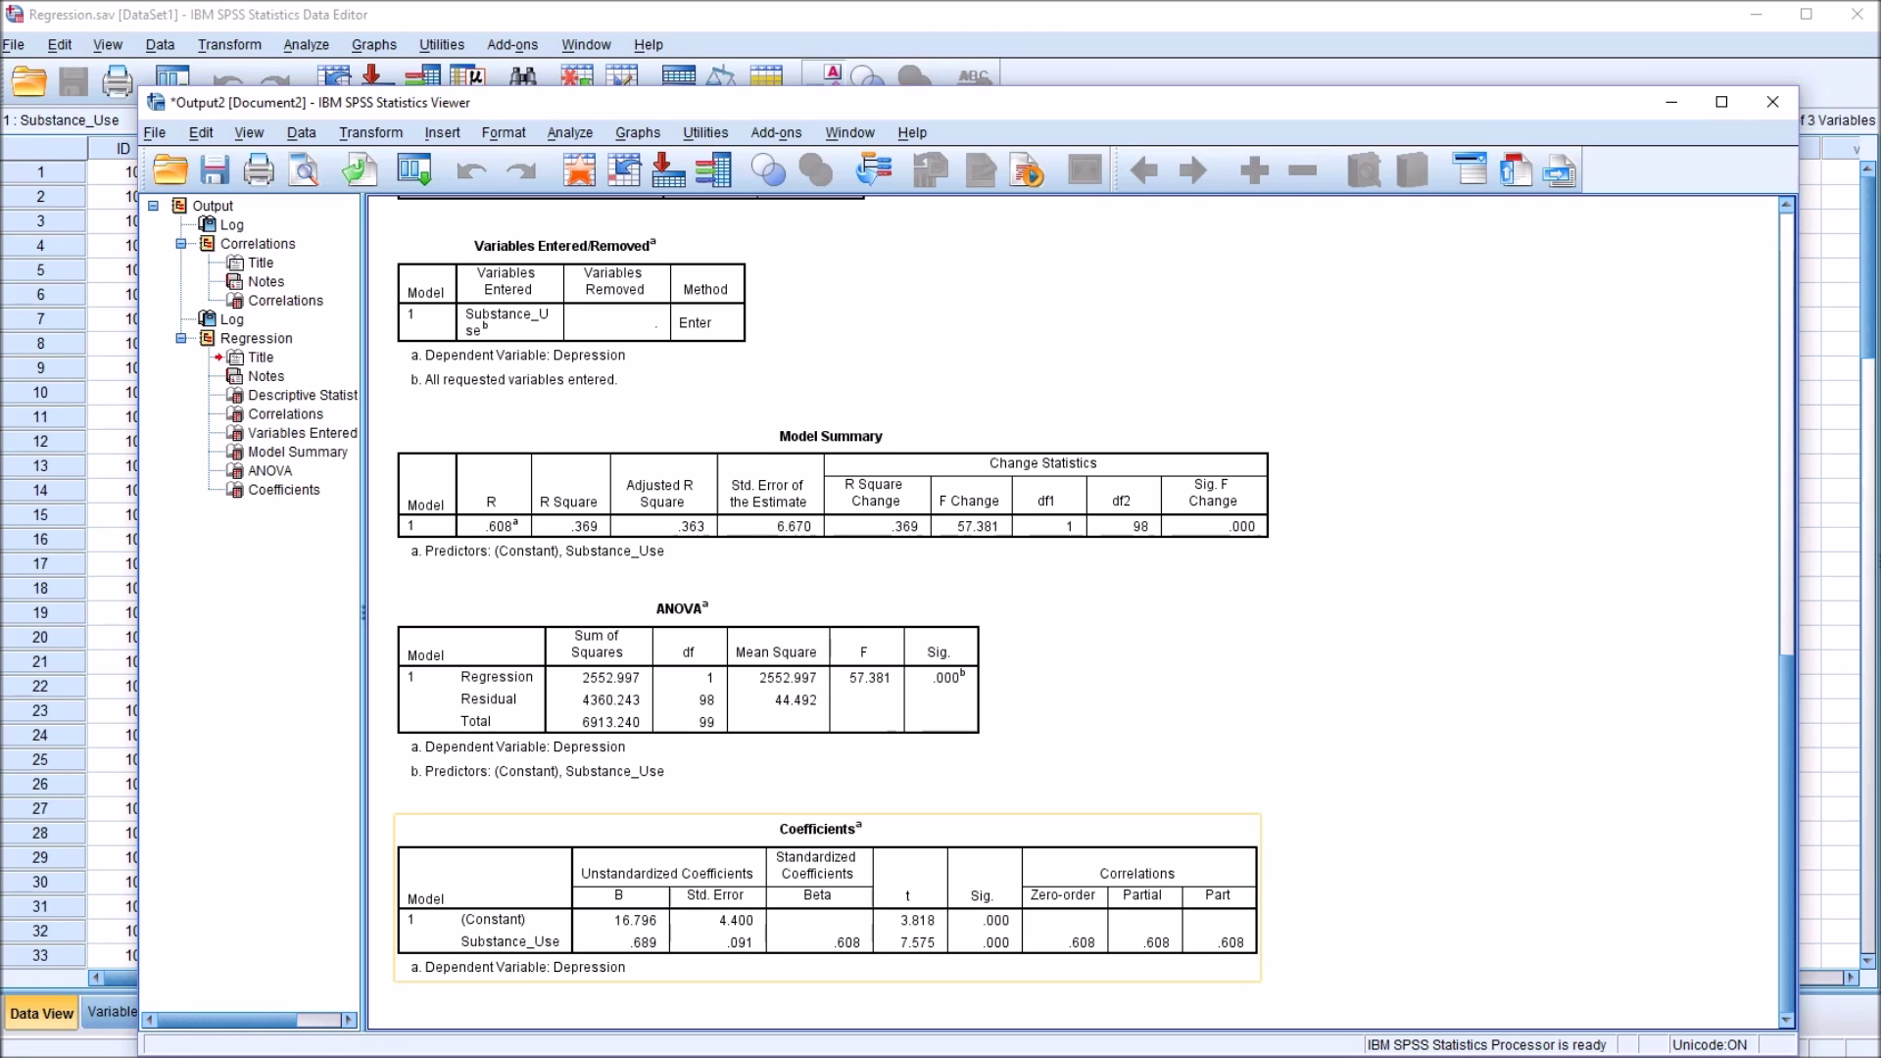
left_click(828, 897)
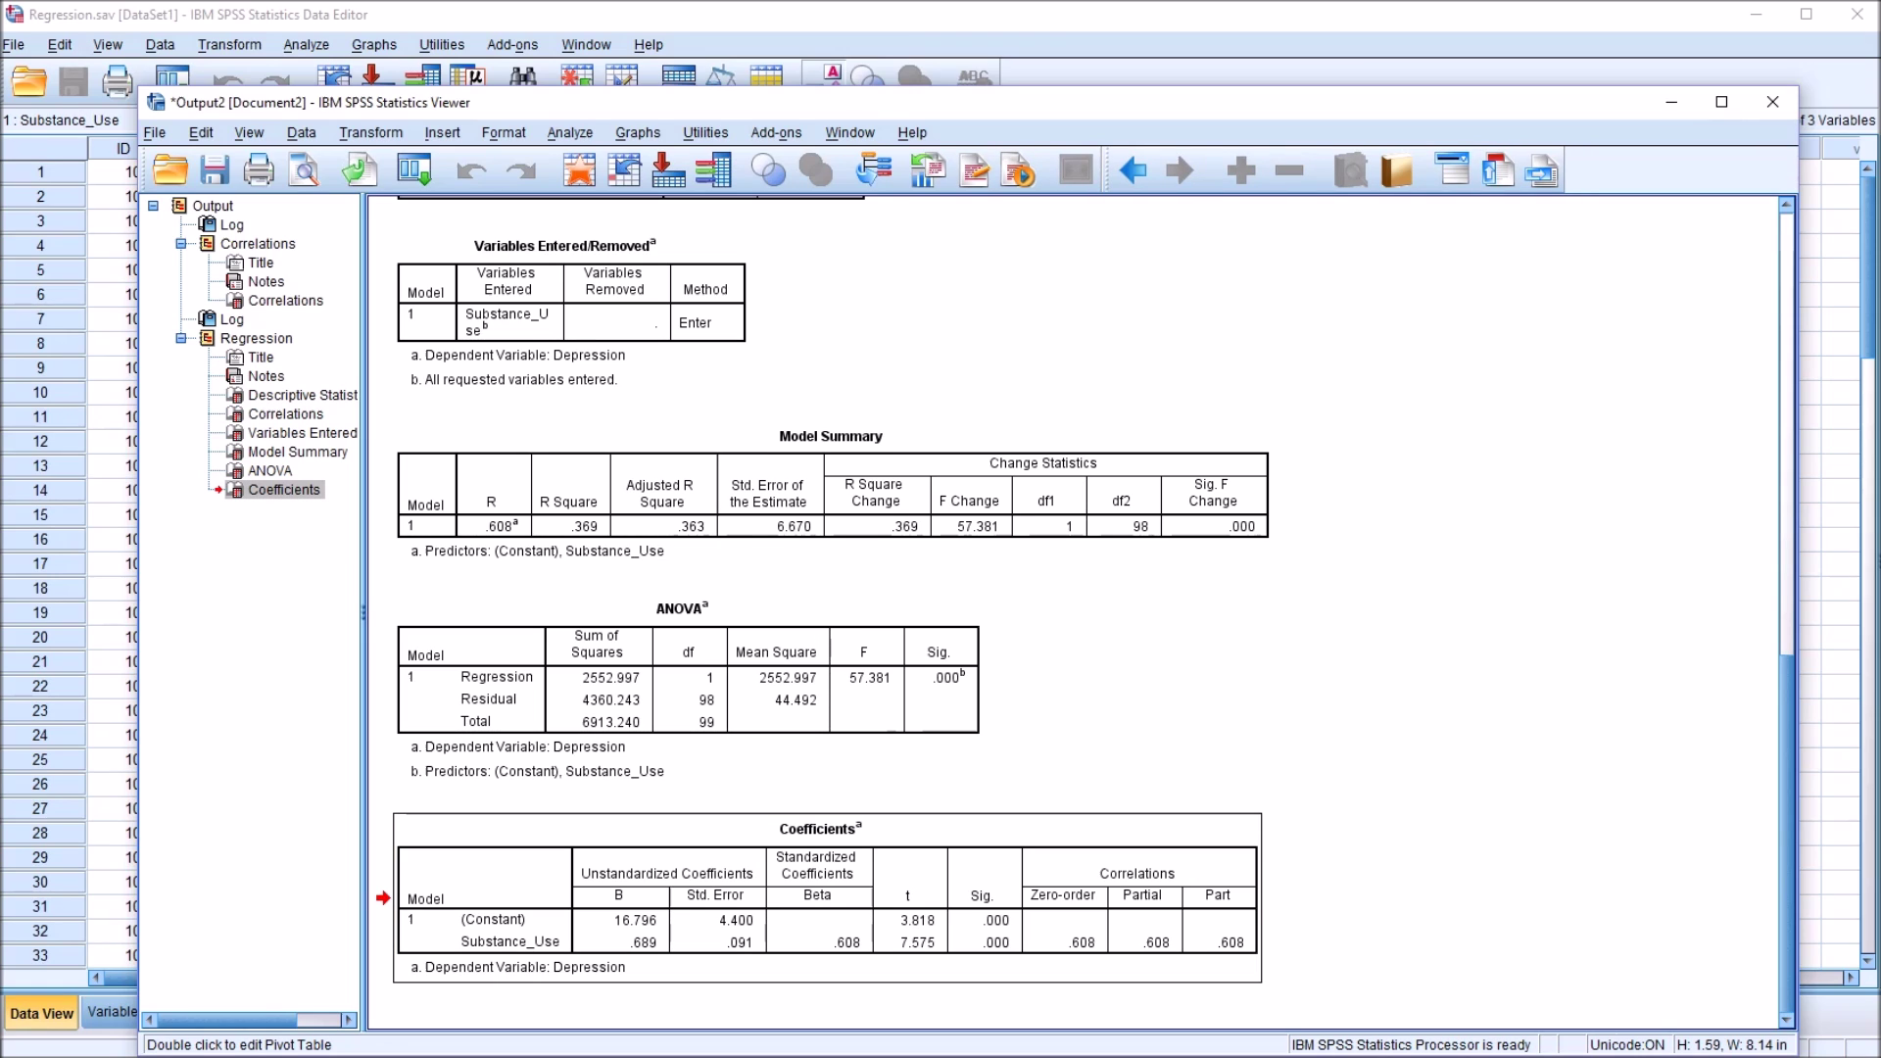
double_click(623, 942)
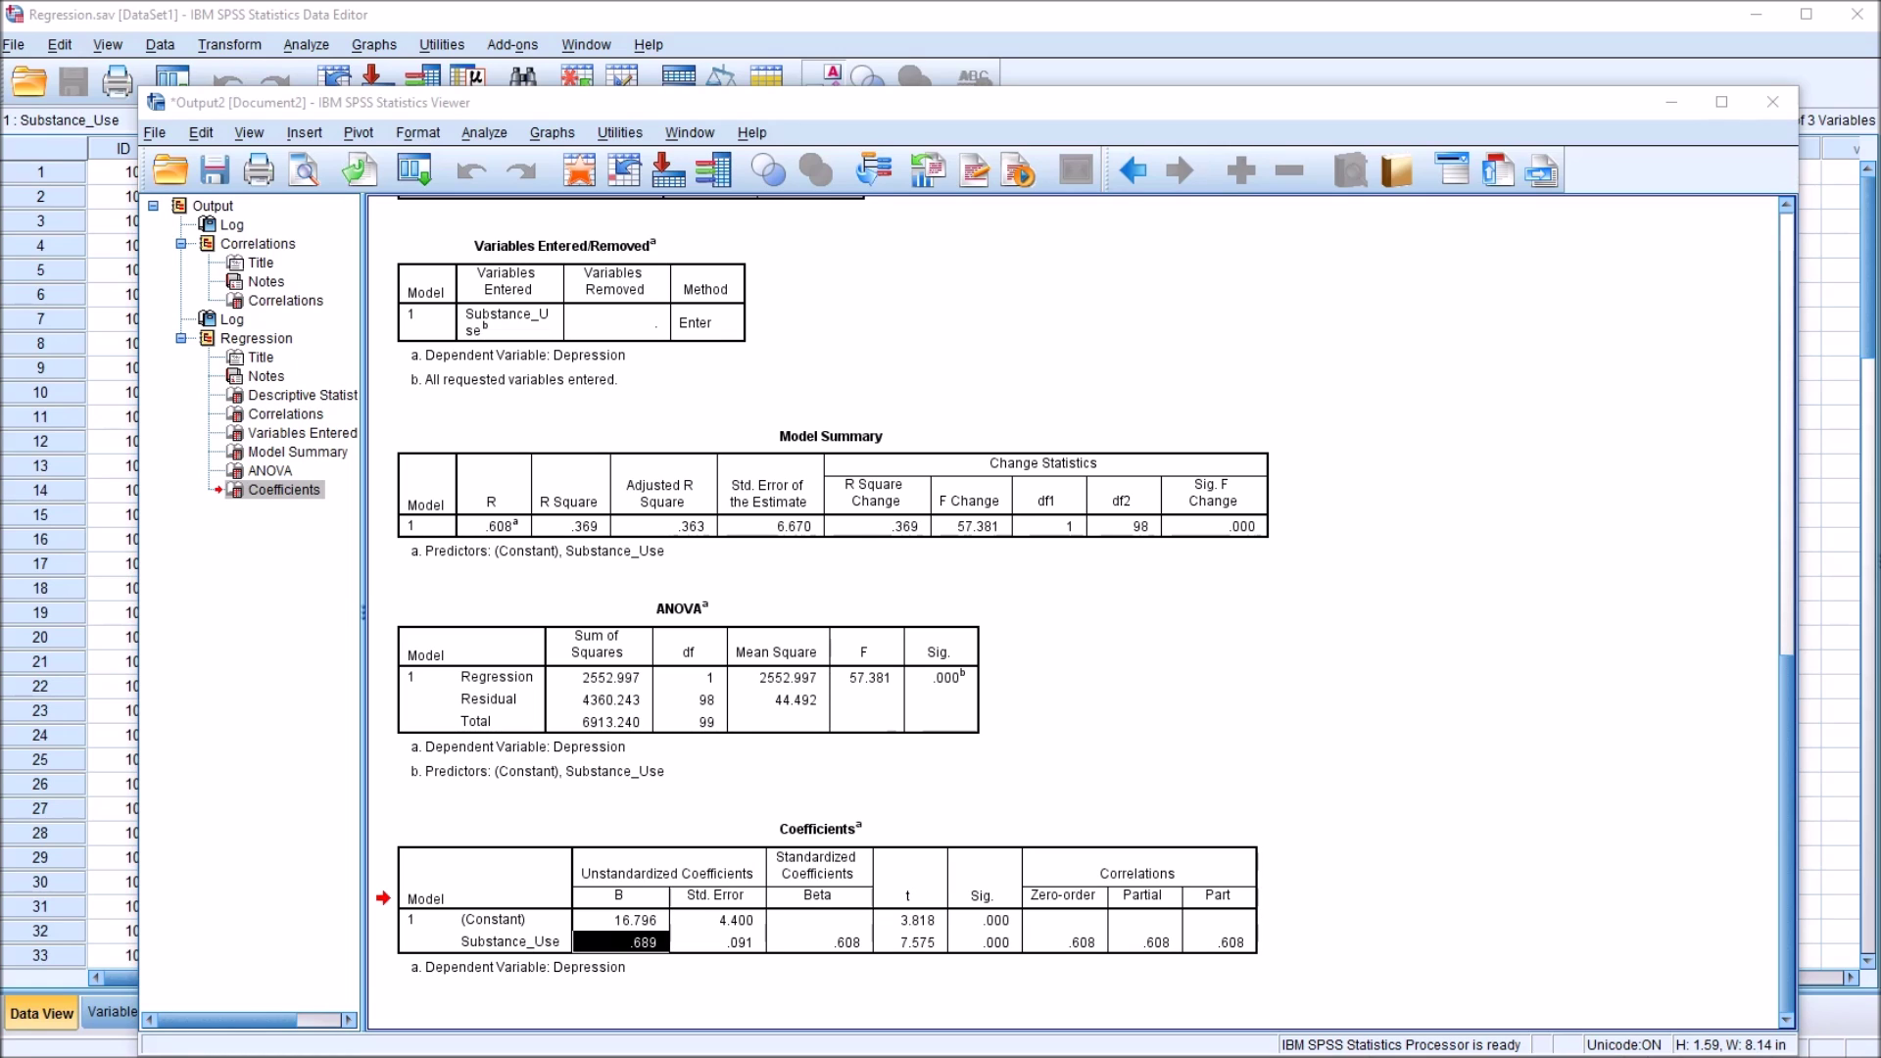
left_click(621, 921)
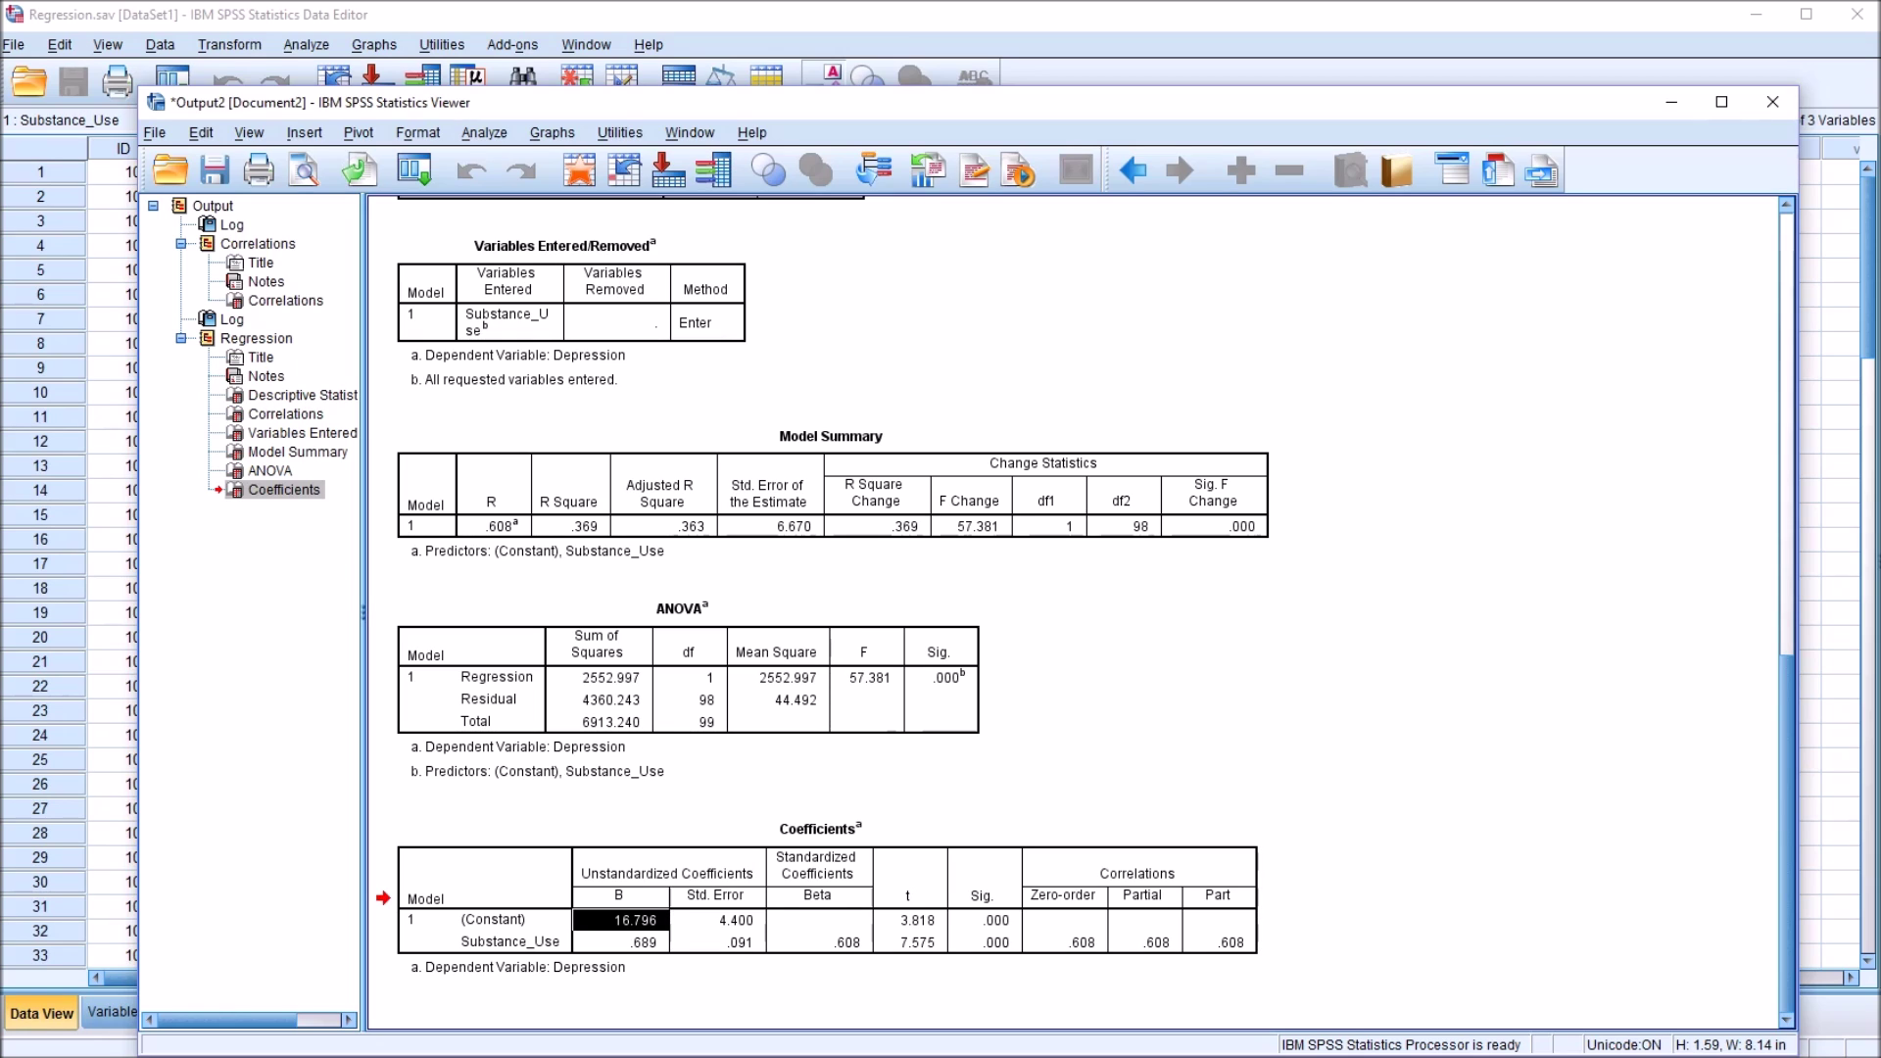
left_click(1840, 172)
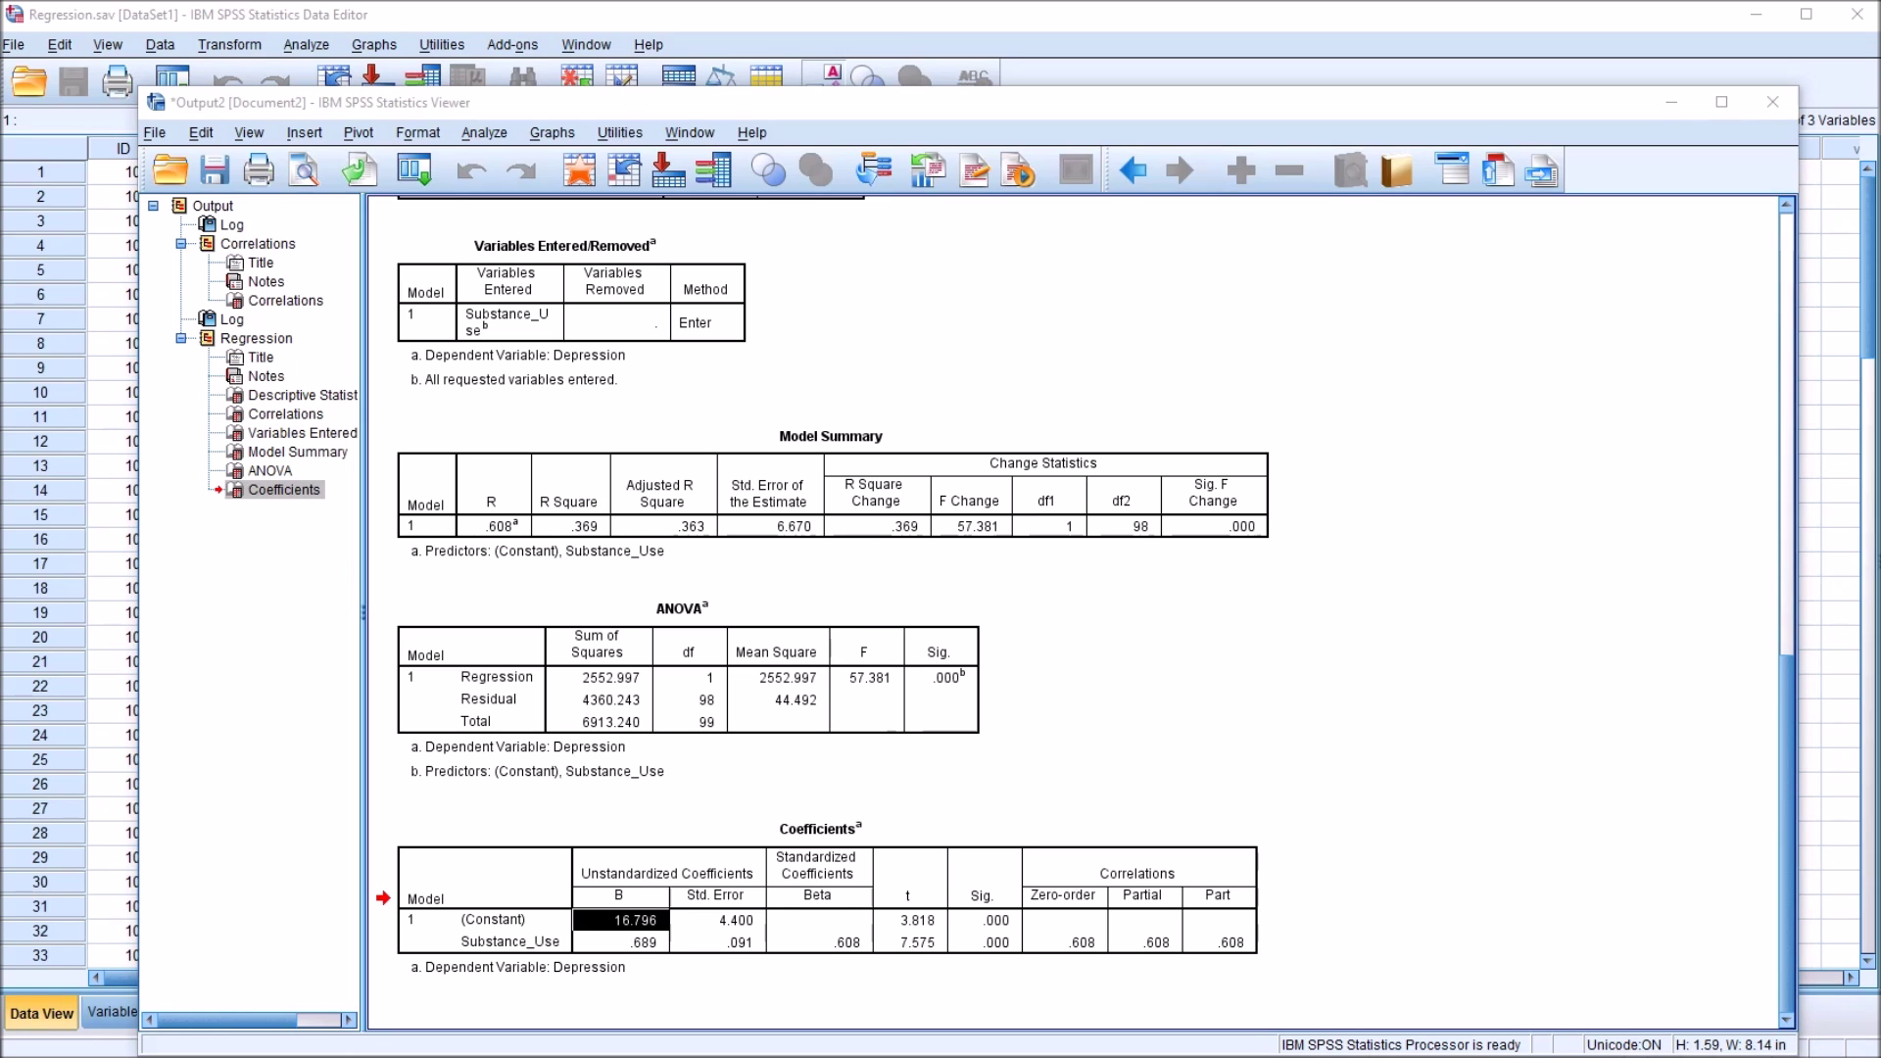